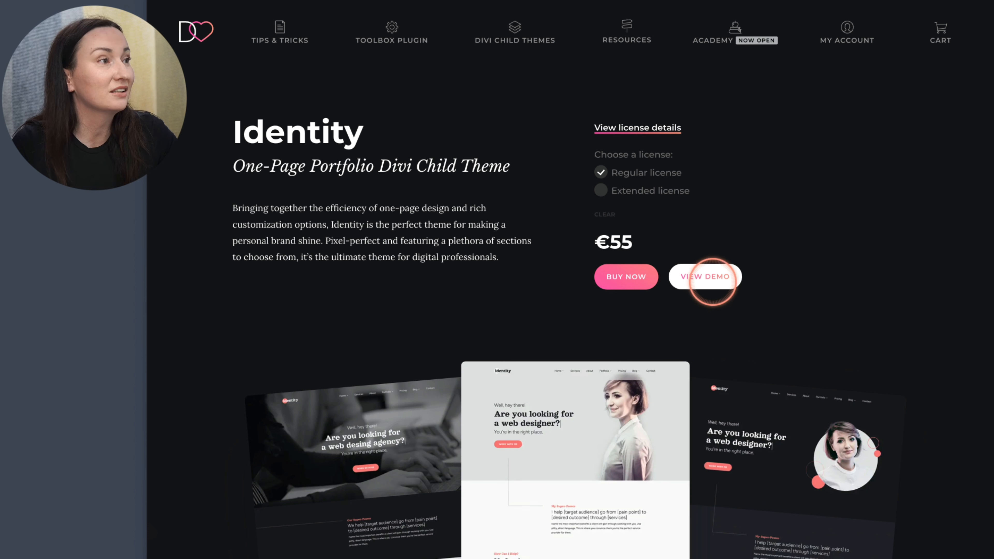
Open the live demo of the Identity child theme and examine its services, about, testimonials, story and portfolio sections.
{"action": "left_click", "coordinate": [700, 278]}
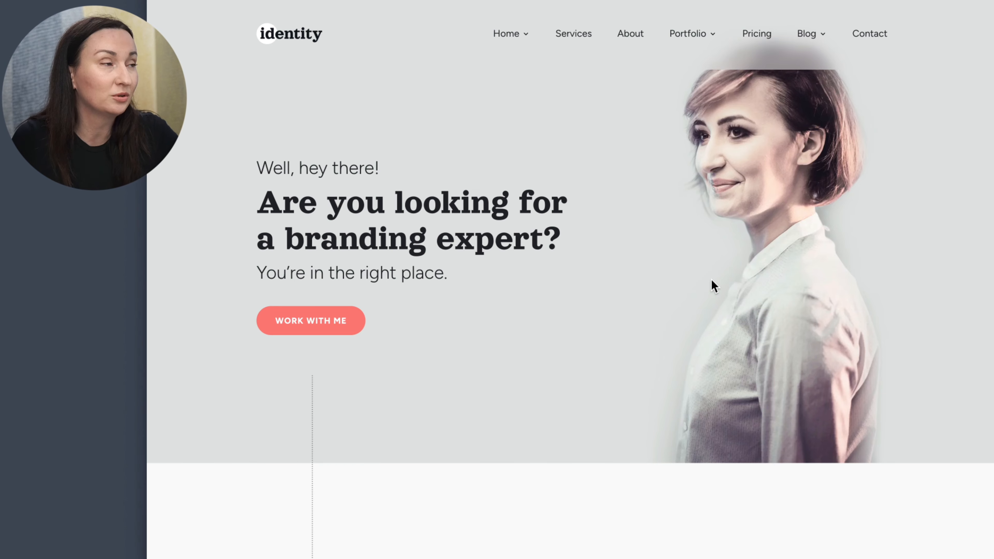
{"action": "scroll", "coordinate": [712, 279], "scroll_direction": "down", "scroll_amount": 8}
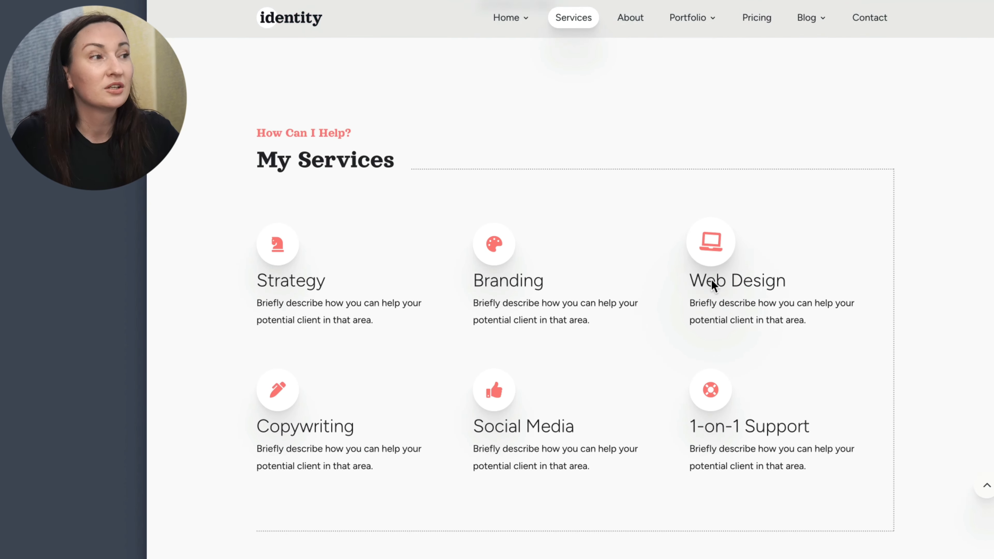
{"action": "scroll", "coordinate": [712, 280], "scroll_direction": "down", "scroll_amount": 10}
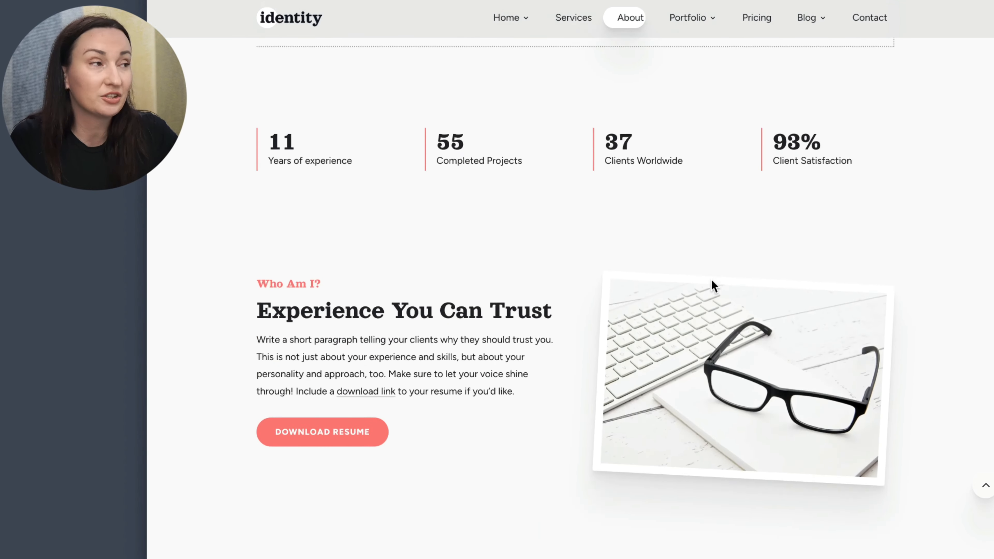
{"action": "scroll", "coordinate": [711, 279], "scroll_direction": "down", "scroll_amount": 4}
{"action": "scroll", "coordinate": [712, 278], "scroll_direction": "down", "scroll_amount": 6}
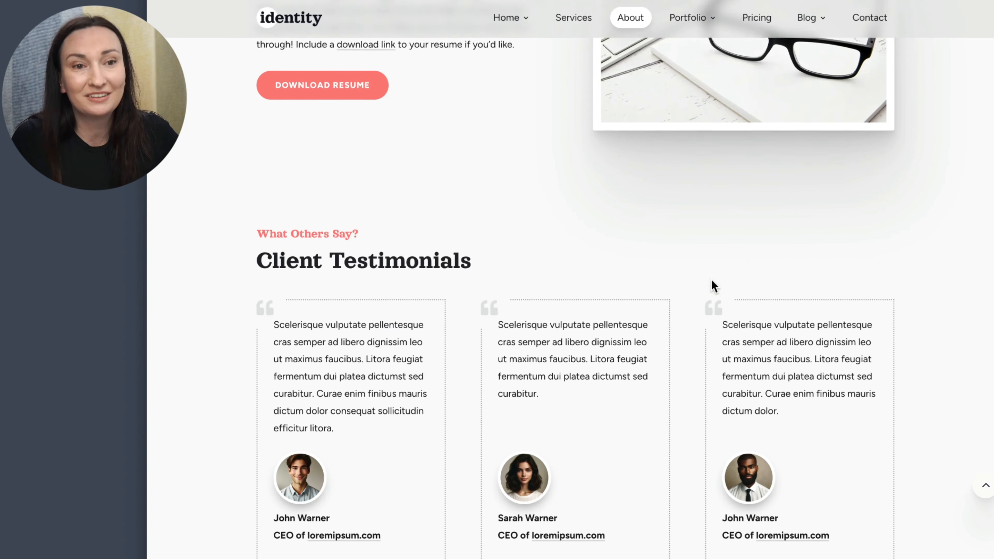
{"action": "scroll", "coordinate": [711, 279], "scroll_direction": "down", "scroll_amount": 10}
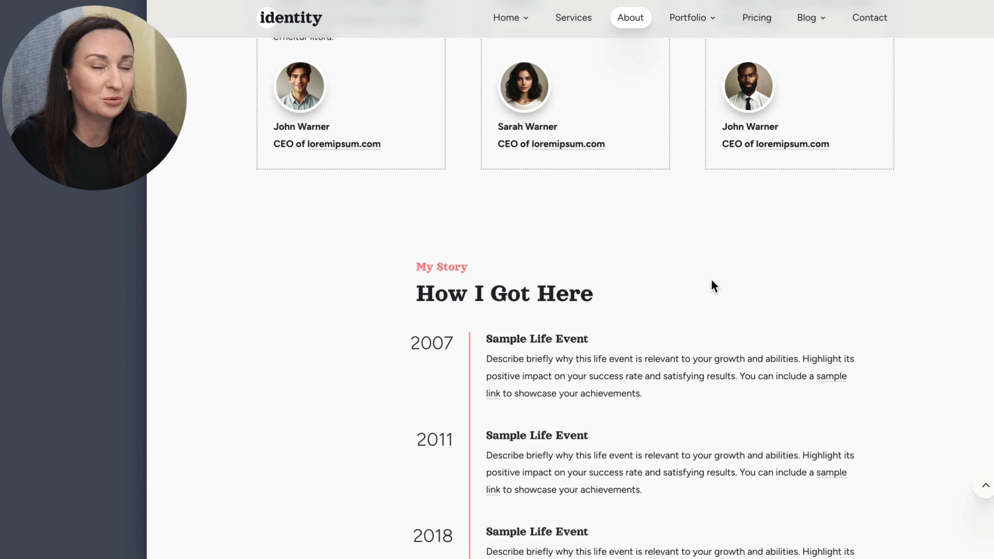
{"action": "scroll", "coordinate": [712, 280], "scroll_direction": "down", "scroll_amount": 10}
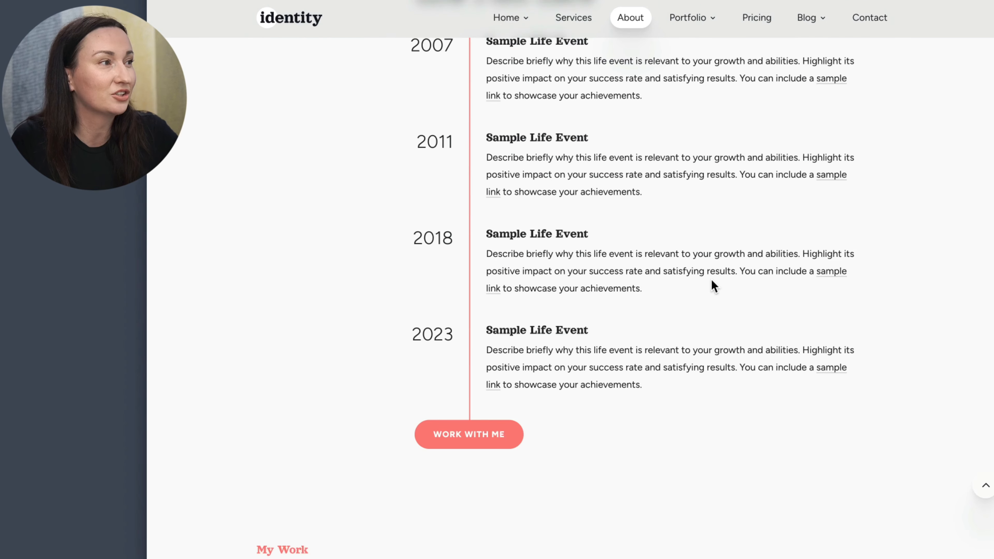
{"action": "scroll", "coordinate": [711, 279], "scroll_direction": "down", "scroll_amount": 15}
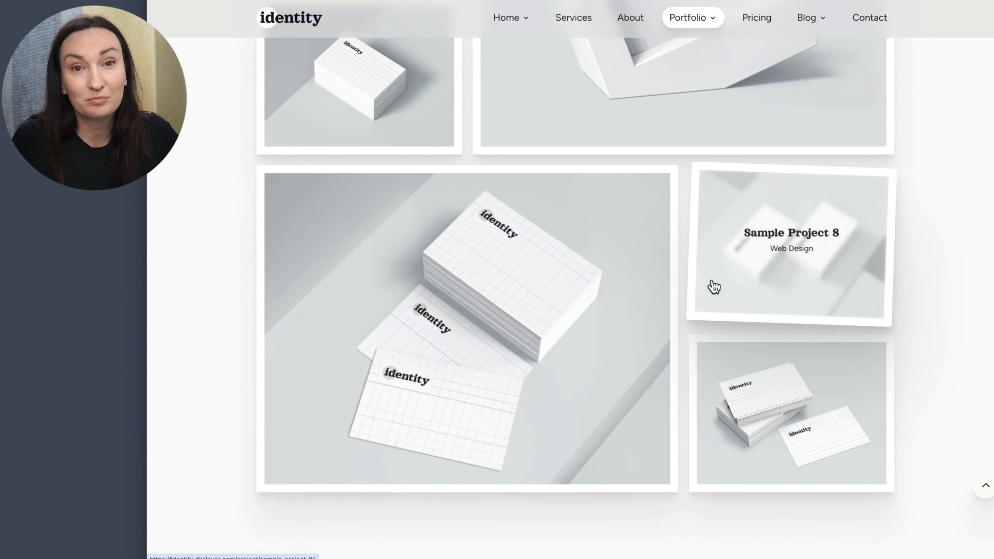
{"action": "scroll", "coordinate": [714, 286], "scroll_direction": "down", "scroll_amount": 10}
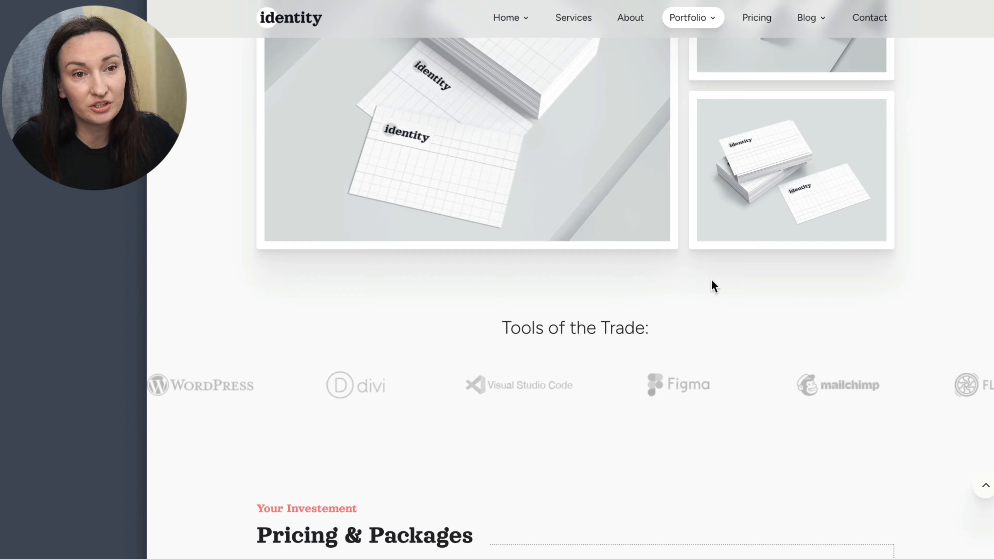
Examine the light demo page's pricing packages, blog posts, popular questions and contact sections.
{"action": "scroll", "coordinate": [711, 280], "scroll_direction": "down", "scroll_amount": 4}
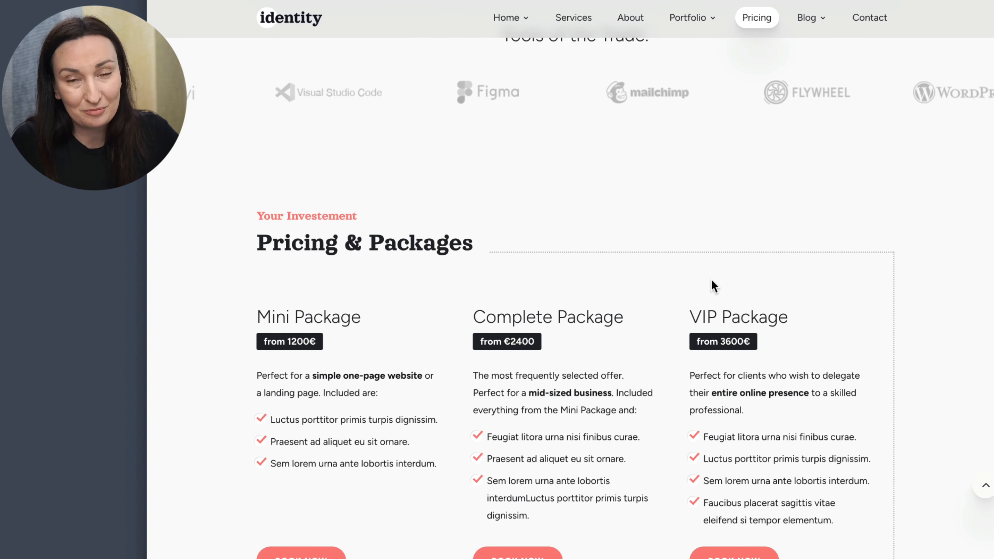
{"action": "scroll", "coordinate": [711, 280], "scroll_direction": "down", "scroll_amount": 1}
{"action": "scroll", "coordinate": [712, 279], "scroll_direction": "down", "scroll_amount": 1}
{"action": "scroll", "coordinate": [712, 279], "scroll_direction": "down", "scroll_amount": 5}
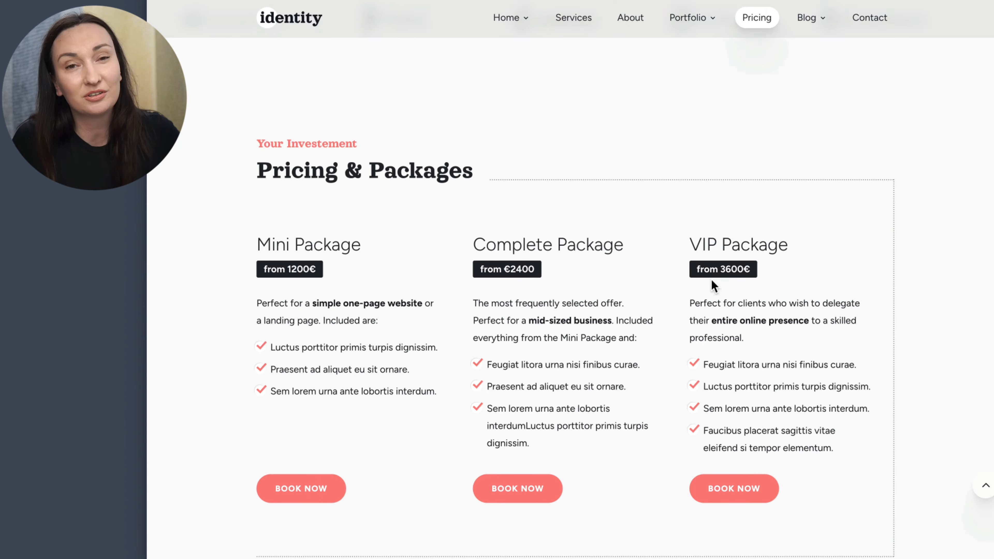
{"action": "scroll", "coordinate": [711, 278], "scroll_direction": "down", "scroll_amount": 3}
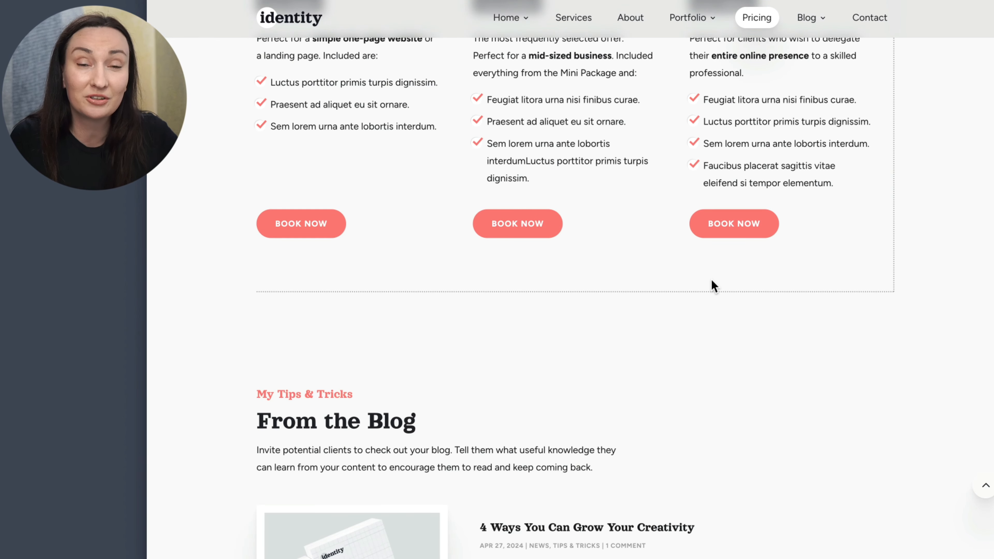
{"action": "scroll", "coordinate": [712, 279], "scroll_direction": "down", "scroll_amount": 3}
{"action": "scroll", "coordinate": [711, 279], "scroll_direction": "down", "scroll_amount": 2}
{"action": "scroll", "coordinate": [712, 279], "scroll_direction": "down", "scroll_amount": 5}
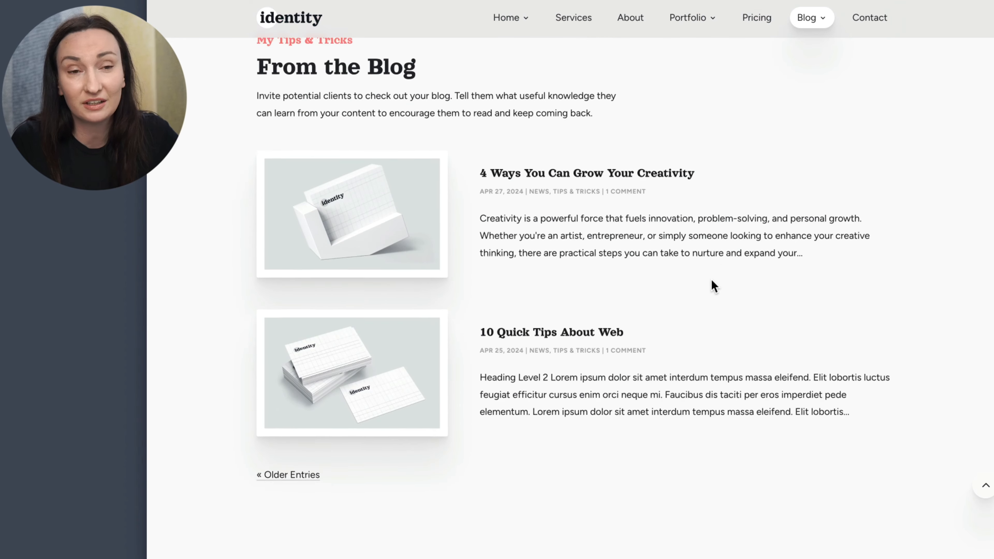
{"action": "scroll", "coordinate": [711, 279], "scroll_direction": "down", "scroll_amount": 2}
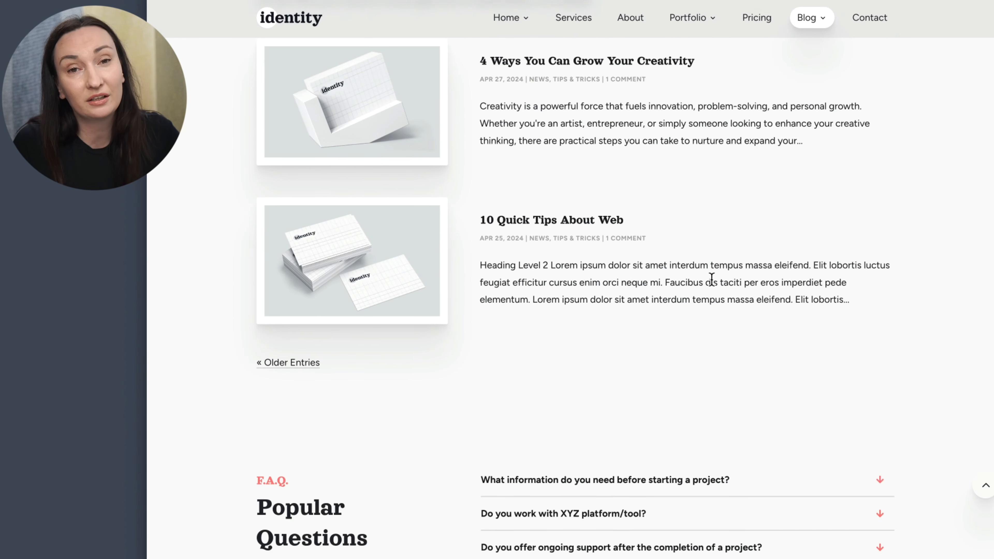
{"action": "scroll", "coordinate": [712, 279], "scroll_direction": "down", "scroll_amount": 9}
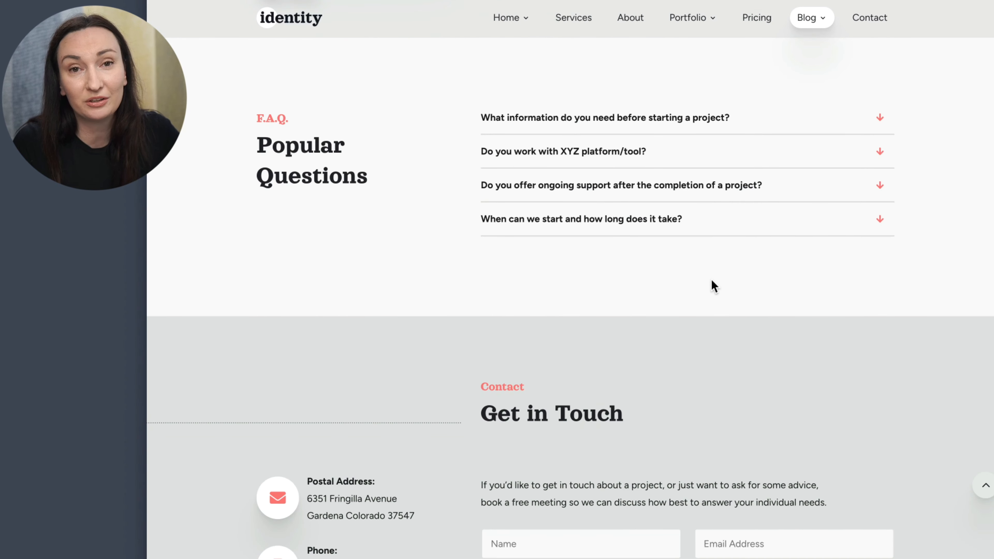
{"action": "scroll", "coordinate": [712, 280], "scroll_direction": "down", "scroll_amount": 3}
{"action": "scroll", "coordinate": [712, 280], "scroll_direction": "down", "scroll_amount": 2}
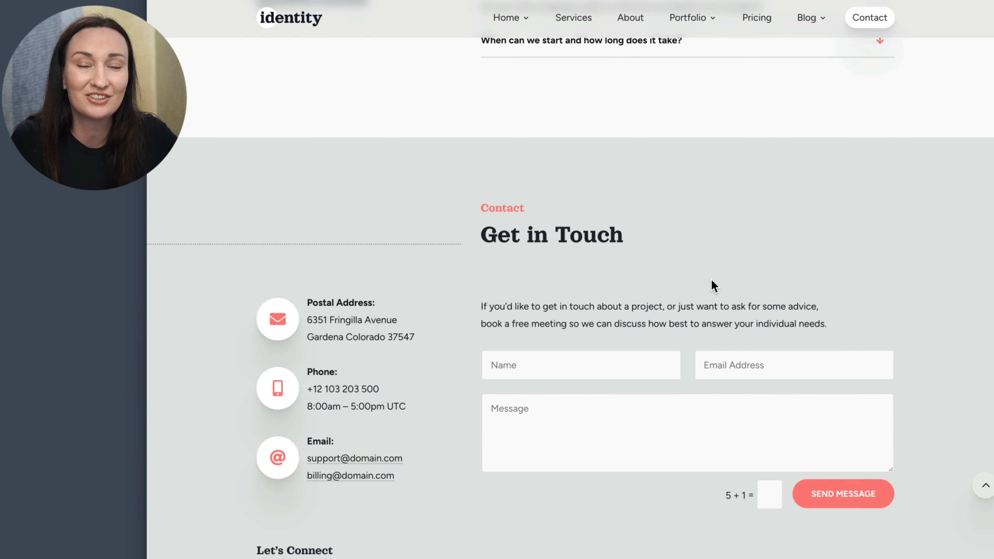
Return to the top of the light demo page and open the Home Page Dark version.
{"action": "scroll", "coordinate": [712, 279], "scroll_direction": "up", "scroll_amount": 20}
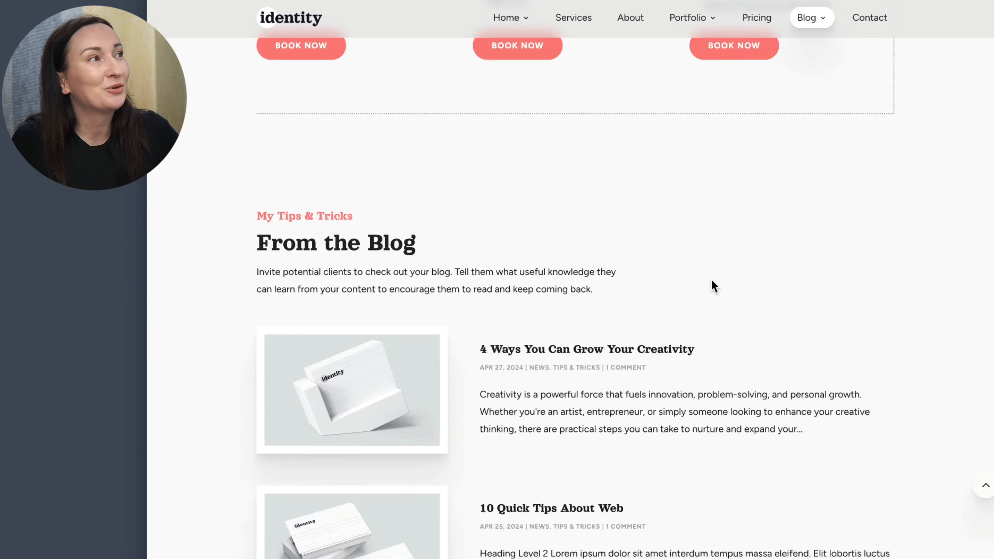
{"action": "mouse_move", "coordinate": [503, 15]}
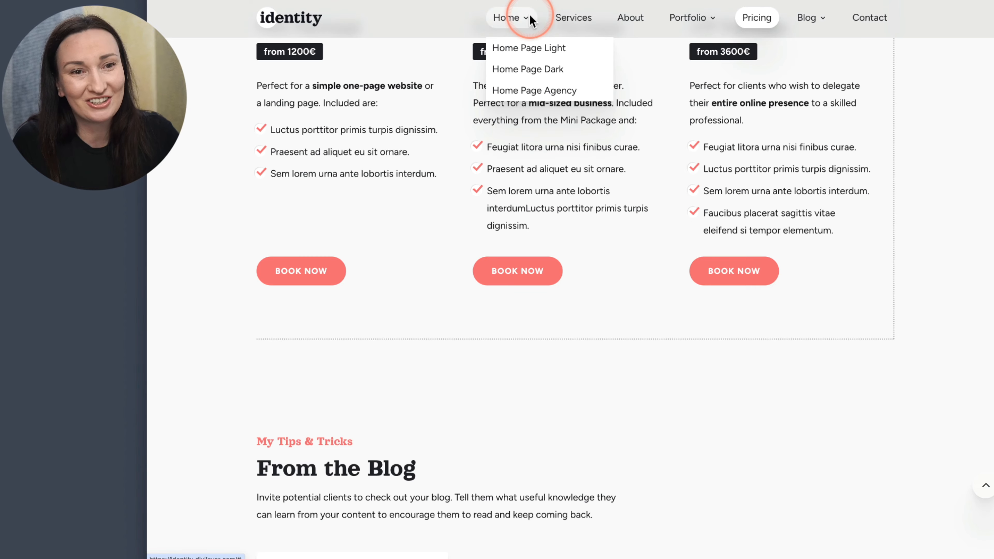
{"action": "scroll", "coordinate": [666, 264], "scroll_direction": "up", "scroll_amount": 18}
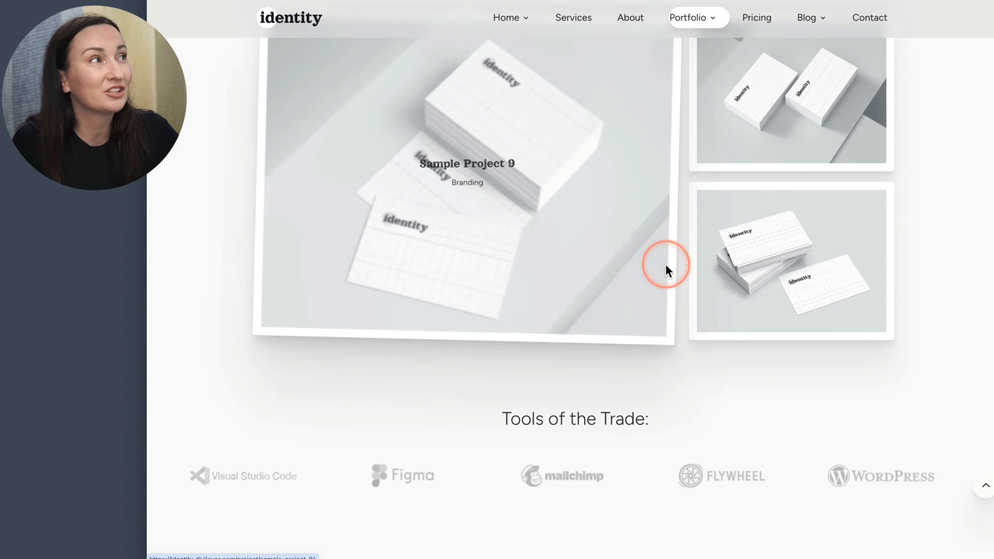
{"action": "scroll", "coordinate": [665, 265], "scroll_direction": "up", "scroll_amount": 15}
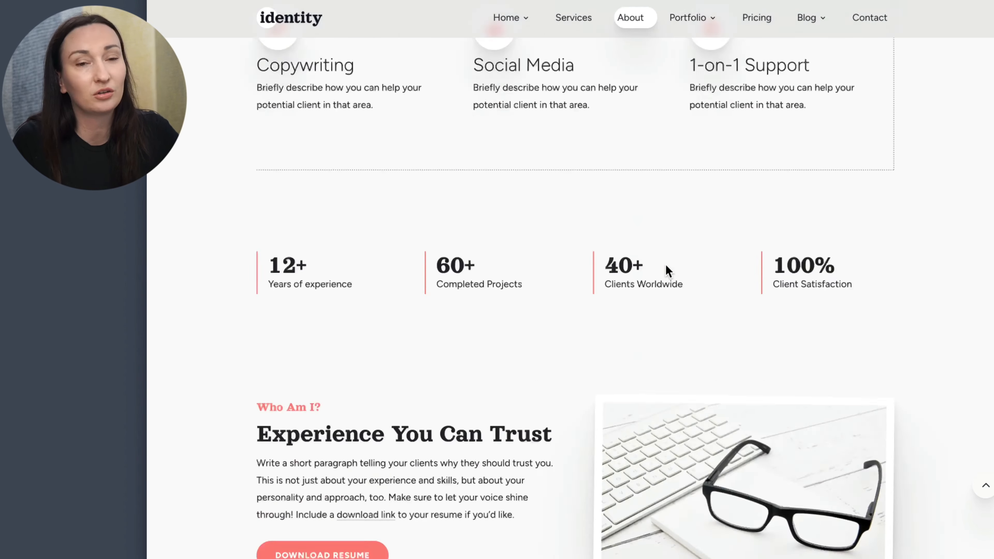
{"action": "scroll", "coordinate": [667, 266], "scroll_direction": "up", "scroll_amount": 12}
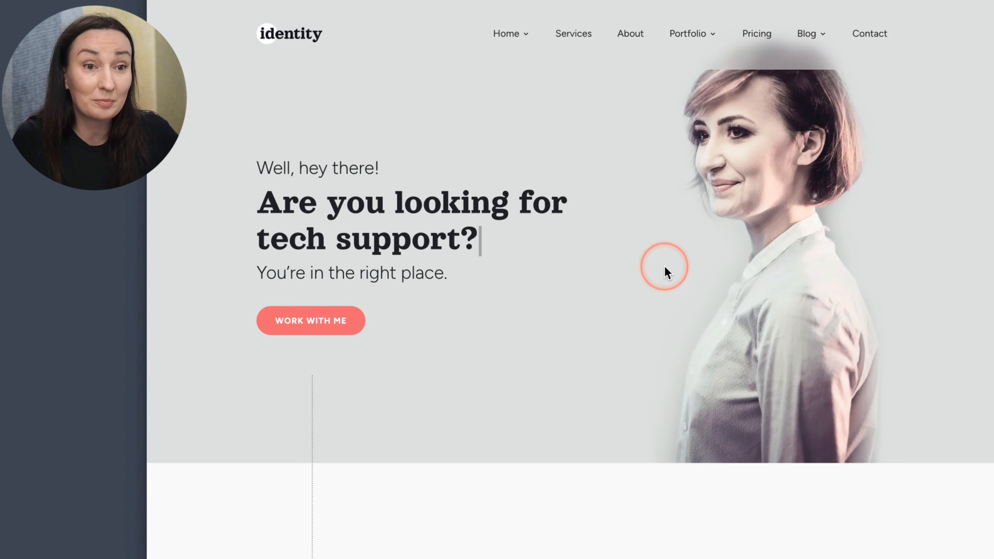
{"action": "mouse_move", "coordinate": [697, 37]}
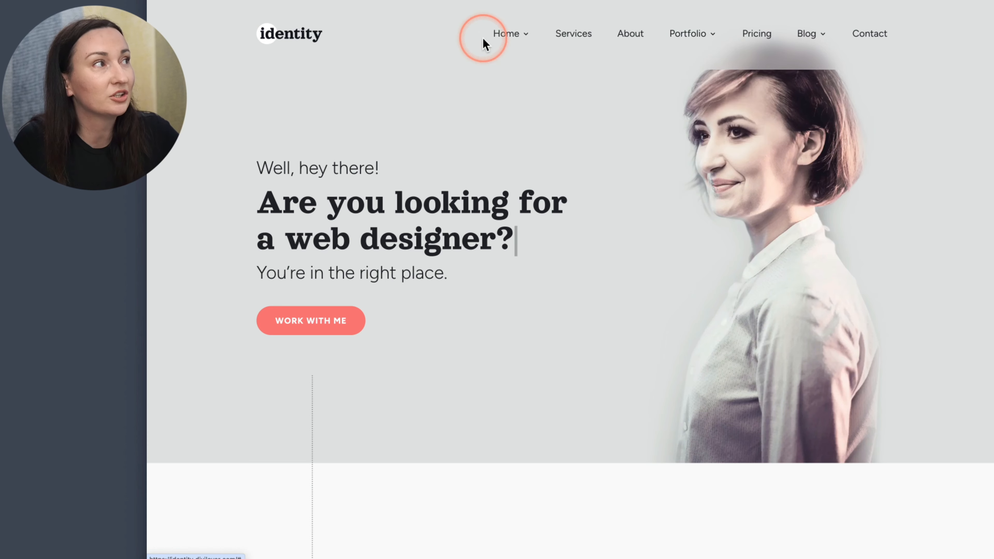
{"action": "mouse_move", "coordinate": [505, 35]}
{"action": "left_click", "coordinate": [515, 87]}
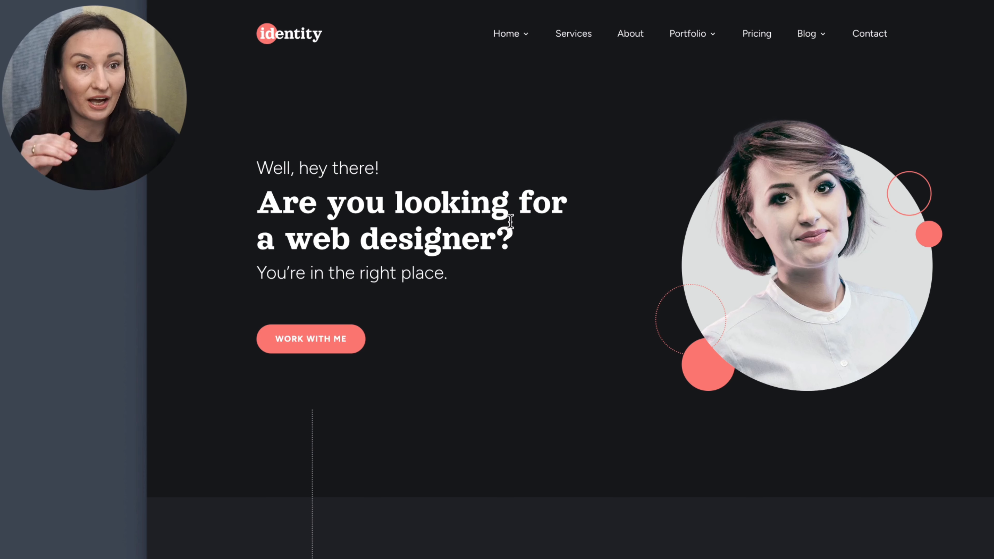
Examine the super-power, services, statistics, about and testimonials sections of the dark home page.
{"action": "scroll", "coordinate": [509, 221], "scroll_direction": "down", "scroll_amount": 10}
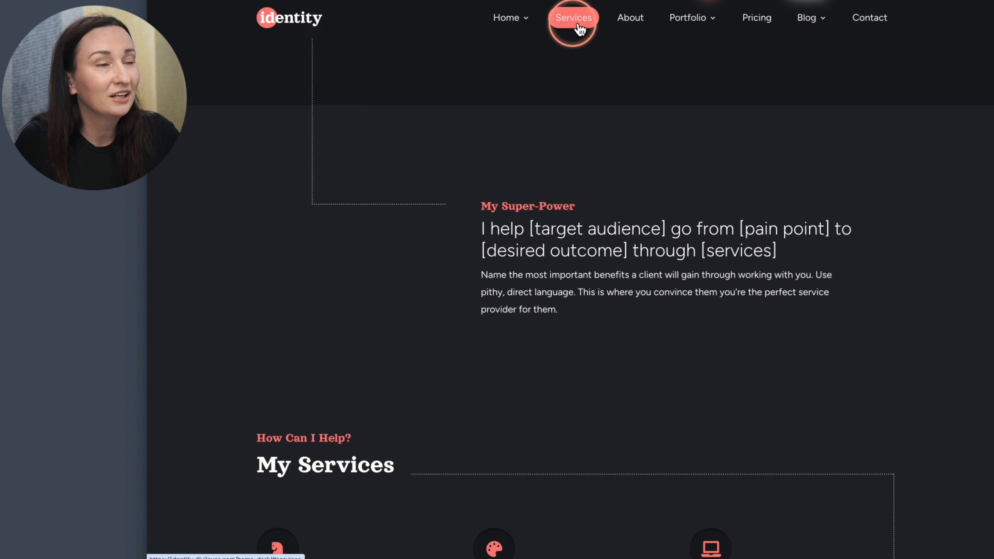
{"action": "scroll", "coordinate": [565, 239], "scroll_direction": "down", "scroll_amount": 4}
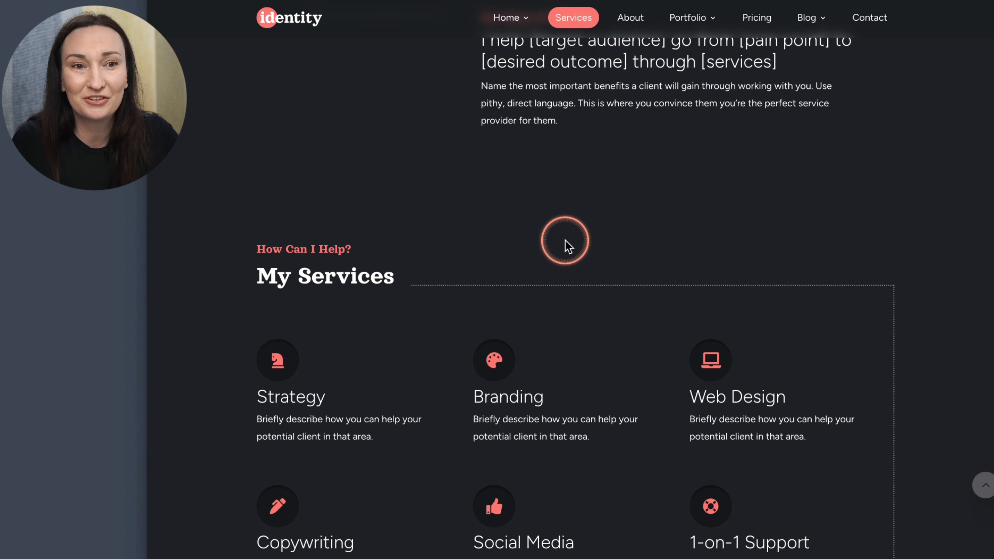
{"action": "scroll", "coordinate": [569, 247], "scroll_direction": "down", "scroll_amount": 2}
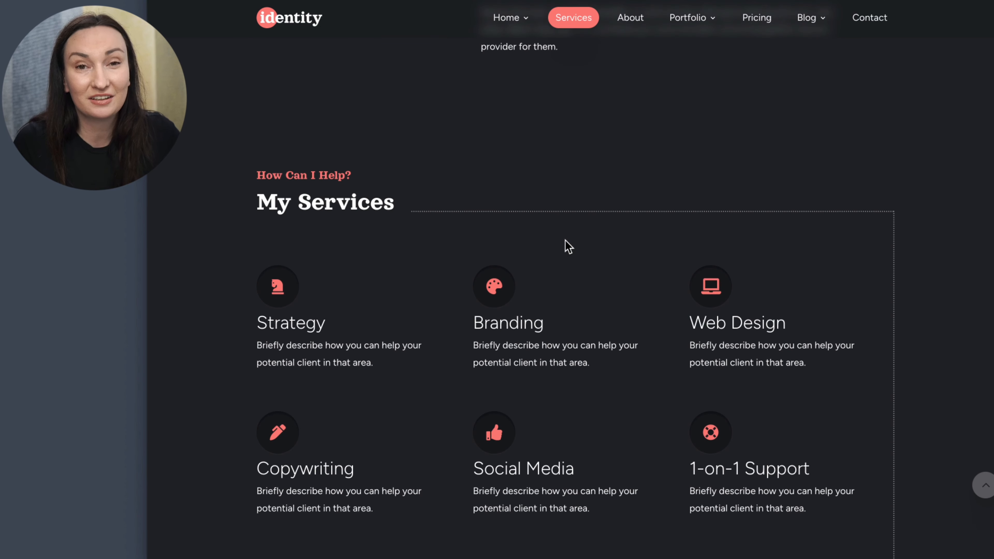
{"action": "scroll", "coordinate": [565, 240], "scroll_direction": "down", "scroll_amount": 3}
{"action": "scroll", "coordinate": [565, 239], "scroll_direction": "down", "scroll_amount": 2}
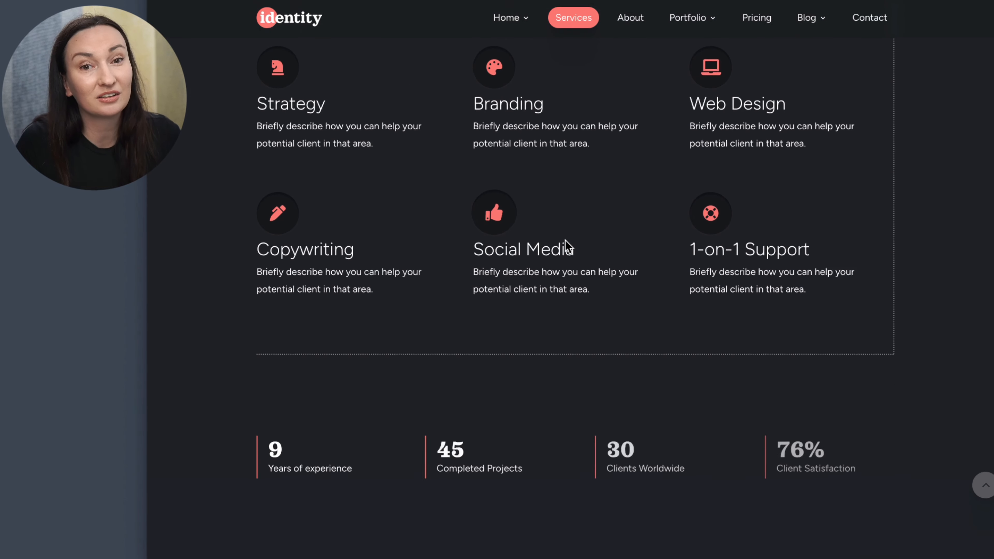
{"action": "scroll", "coordinate": [565, 239], "scroll_direction": "down", "scroll_amount": 7}
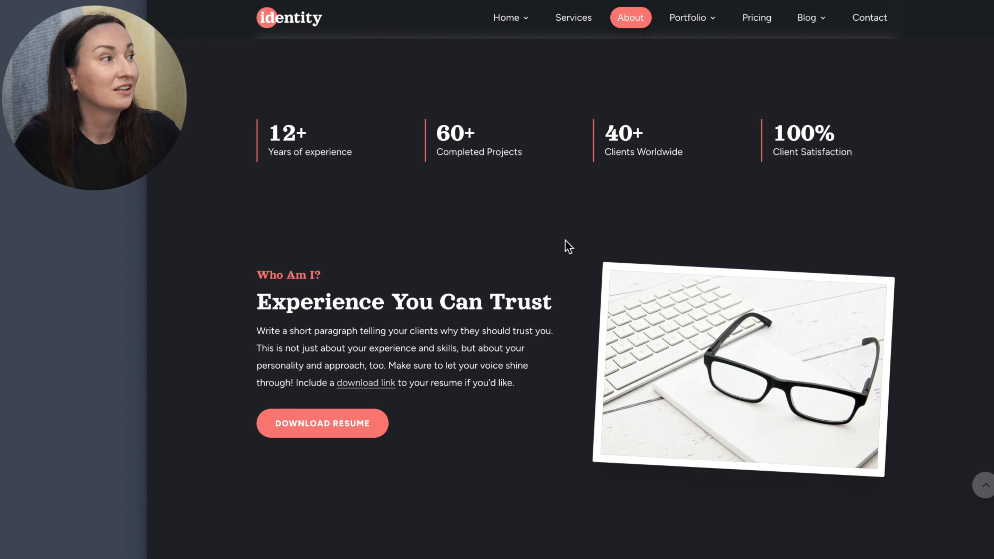
{"action": "scroll", "coordinate": [438, 355], "scroll_direction": "down", "scroll_amount": 12}
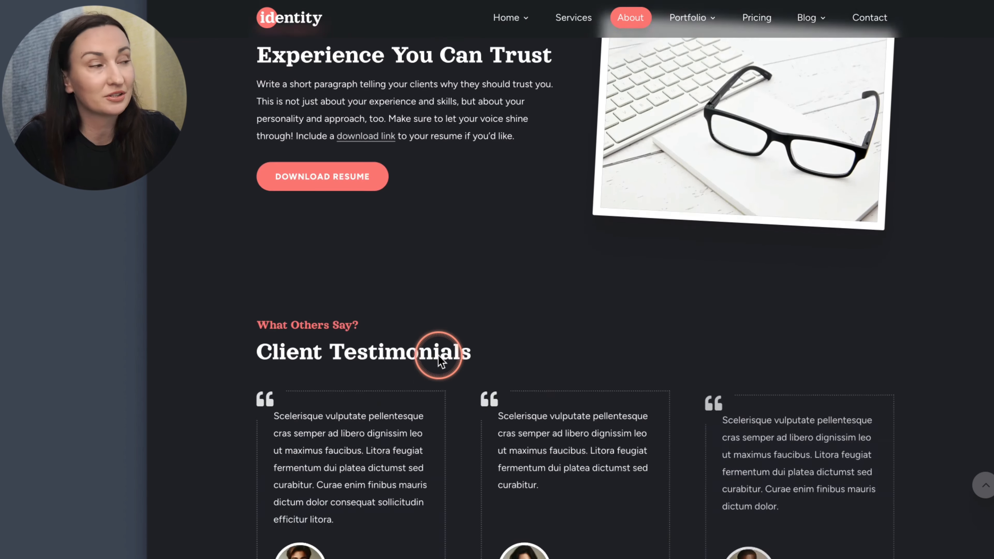
Examine the story timeline, portfolio grid and Tools of the Trade logos on the dark home page.
{"action": "scroll", "coordinate": [438, 354], "scroll_direction": "down", "scroll_amount": 4}
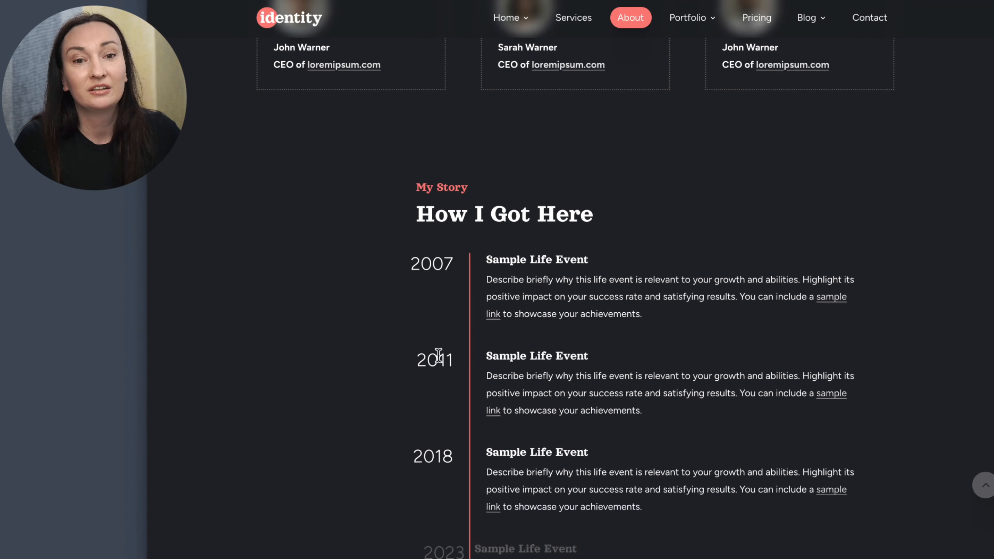
{"action": "scroll", "coordinate": [438, 355], "scroll_direction": "down", "scroll_amount": 7}
{"action": "scroll", "coordinate": [438, 354], "scroll_direction": "down", "scroll_amount": 8}
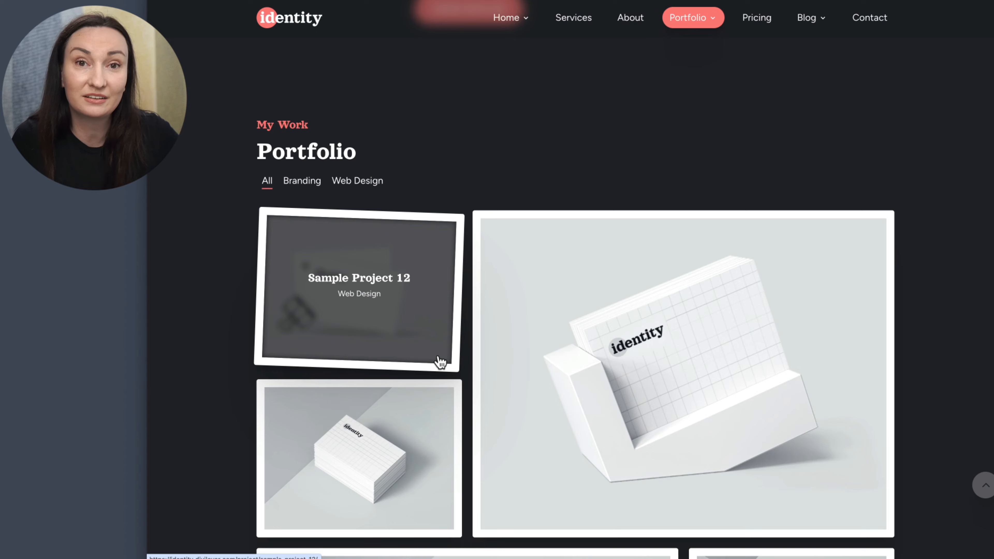
{"action": "scroll", "coordinate": [438, 355], "scroll_direction": "down", "scroll_amount": 8}
{"action": "left_click", "coordinate": [438, 355]}
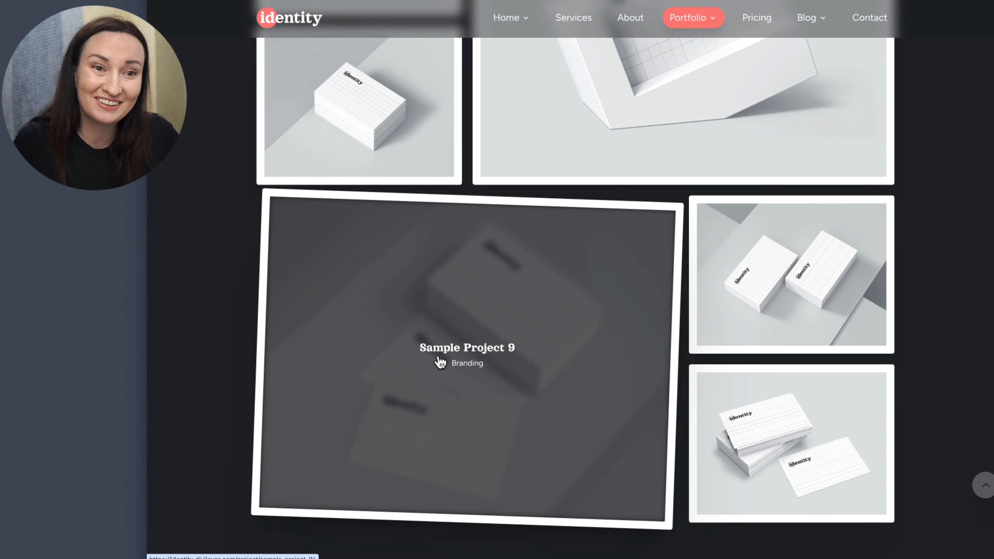
{"action": "scroll", "coordinate": [440, 362], "scroll_direction": "down", "scroll_amount": 5}
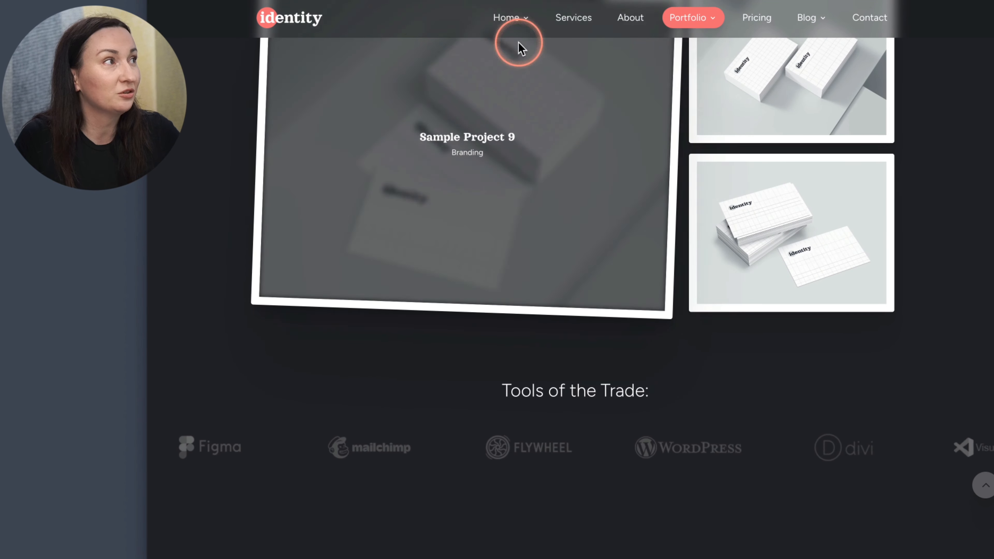
Open the Home Page Agency version and examine its super-power, services, statistics, team and process sections.
{"action": "mouse_move", "coordinate": [495, 24]}
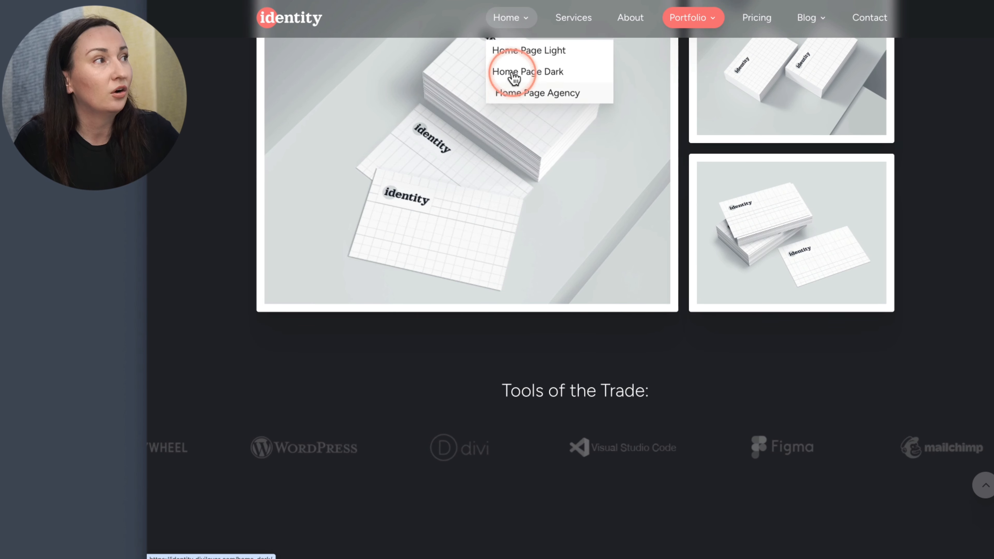
{"action": "left_click", "coordinate": [516, 99]}
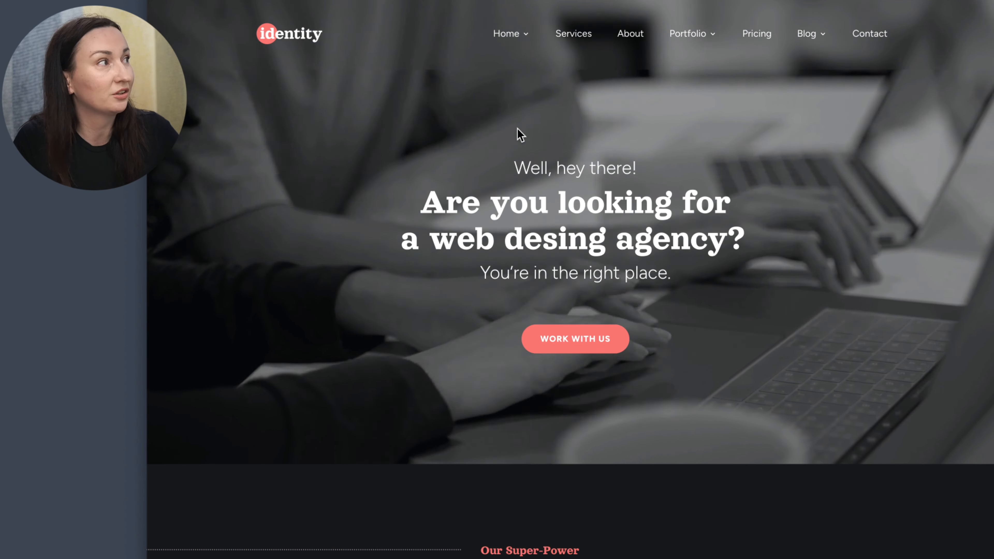
{"action": "scroll", "coordinate": [521, 135], "scroll_direction": "down", "scroll_amount": 10}
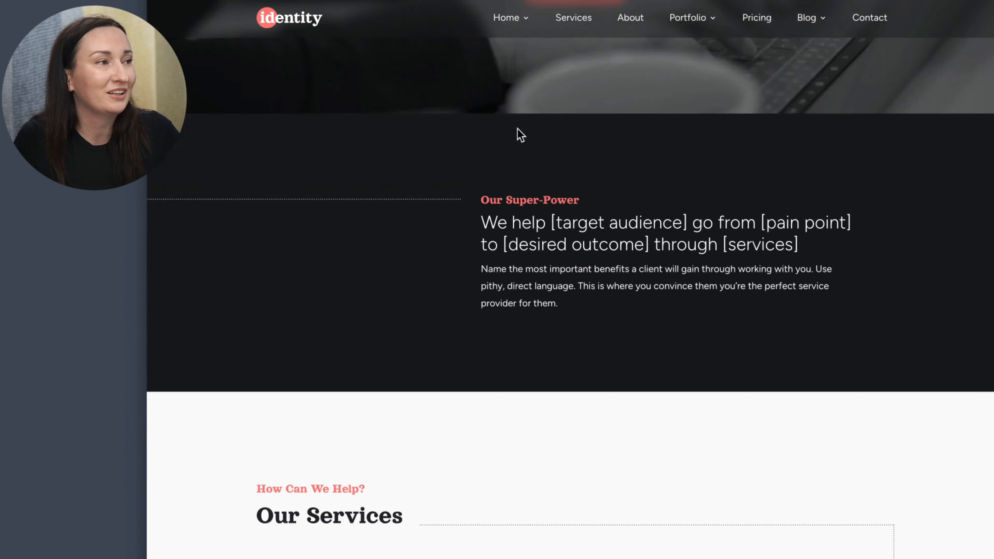
{"action": "scroll", "coordinate": [518, 128], "scroll_direction": "down", "scroll_amount": 10}
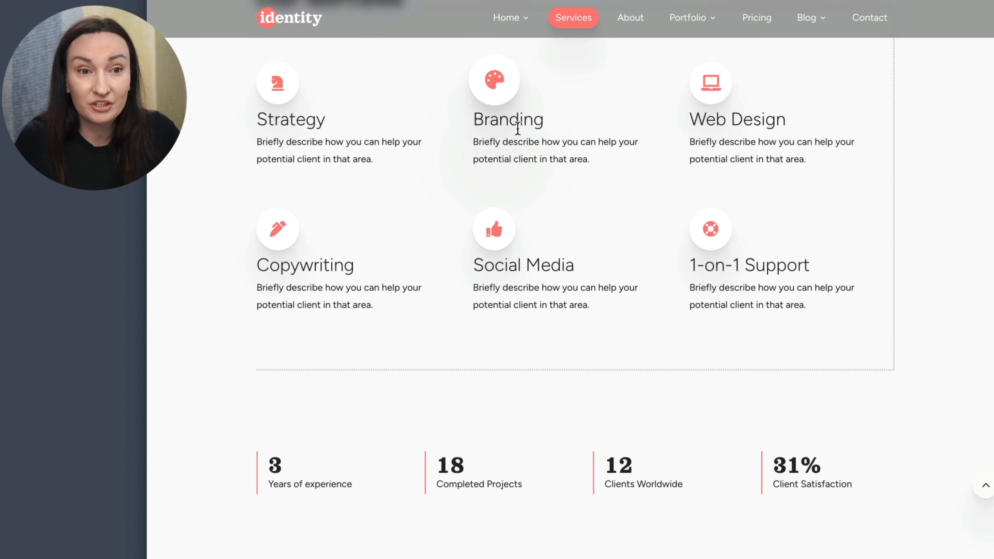
{"action": "scroll", "coordinate": [518, 128], "scroll_direction": "down", "scroll_amount": 1}
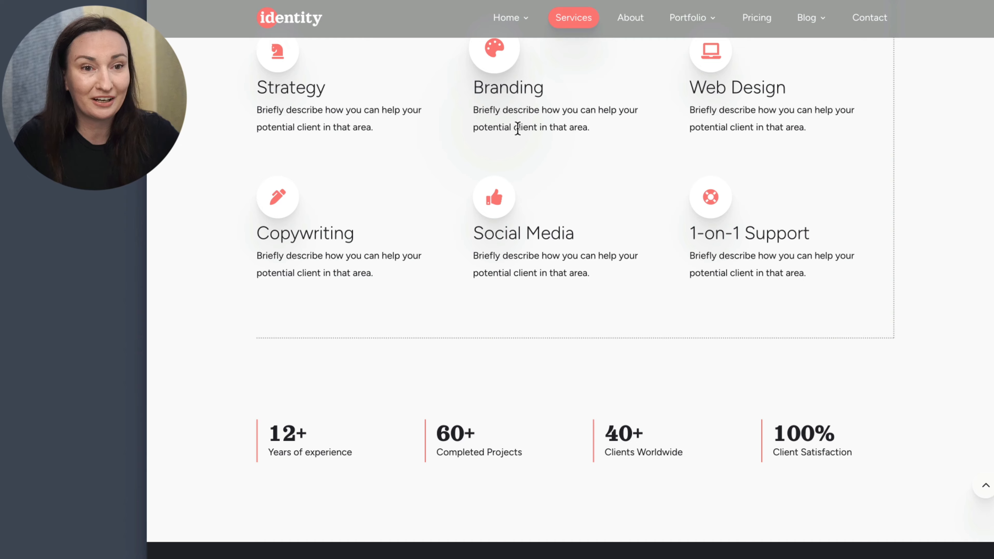
{"action": "scroll", "coordinate": [517, 128], "scroll_direction": "down", "scroll_amount": 15}
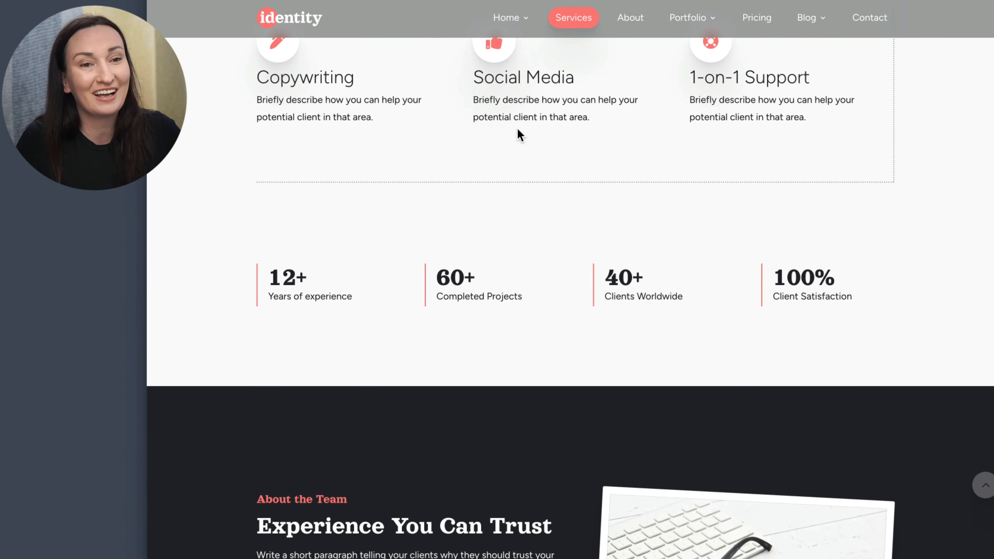
{"action": "scroll", "coordinate": [518, 129], "scroll_direction": "down", "scroll_amount": 10}
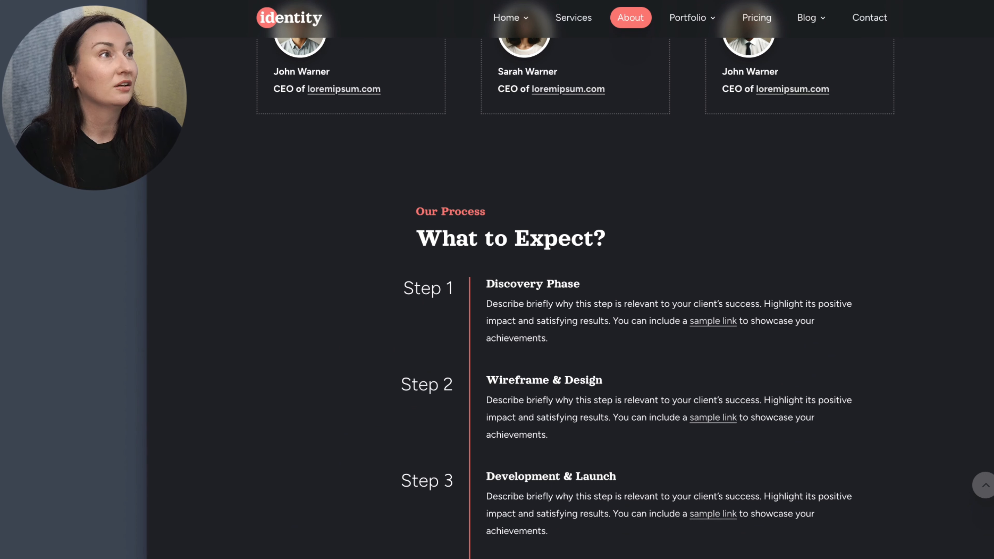
Open the Blog Post Light page and examine its article layout, author details, comments and comment form.
{"action": "mouse_move", "coordinate": [807, 19]}
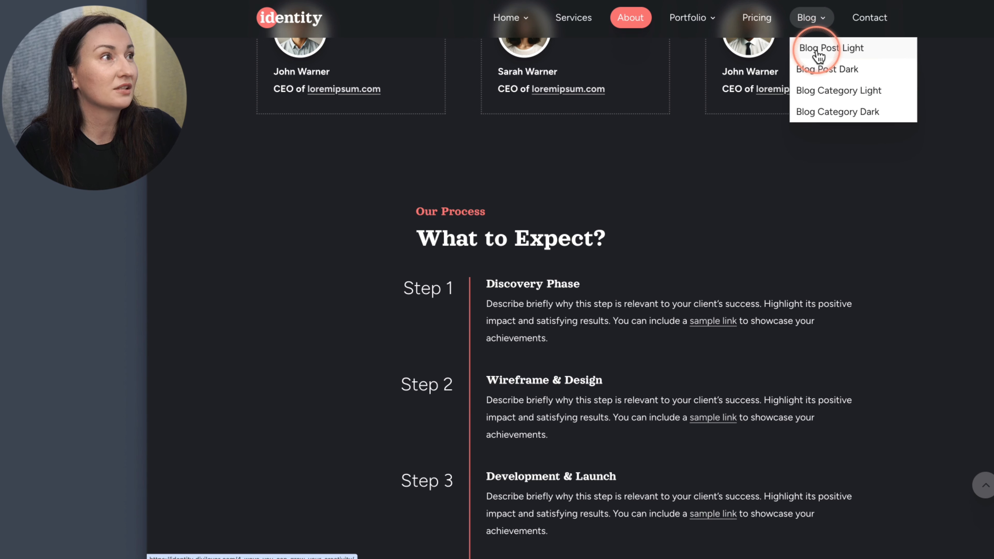
{"action": "left_click", "coordinate": [823, 55]}
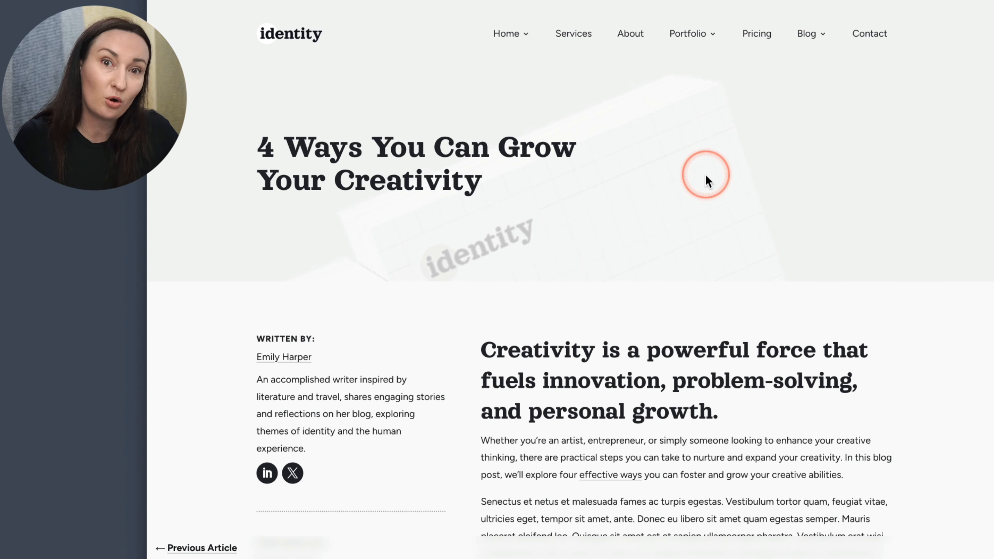
{"action": "scroll", "coordinate": [705, 174], "scroll_direction": "down", "scroll_amount": 7}
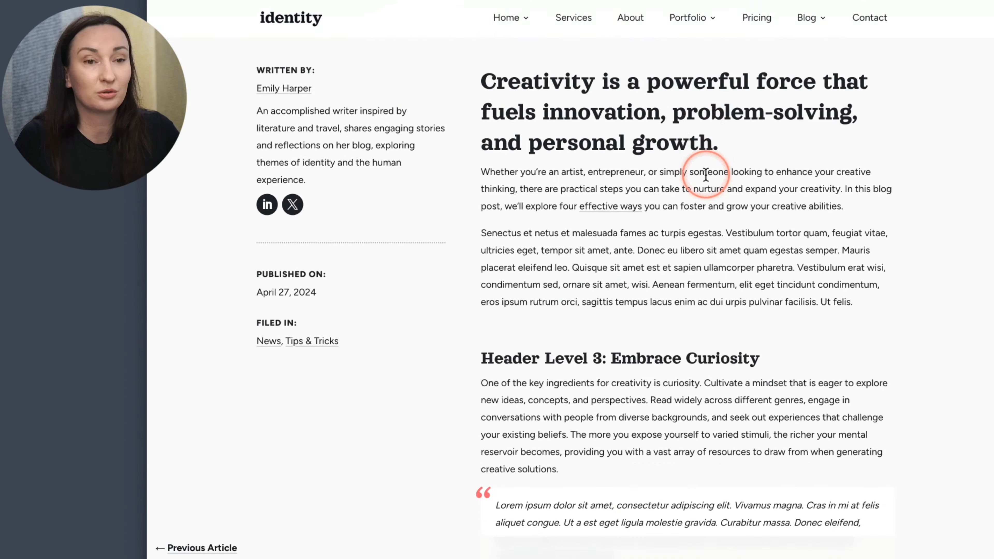
{"action": "scroll", "coordinate": [706, 175], "scroll_direction": "down", "scroll_amount": 3}
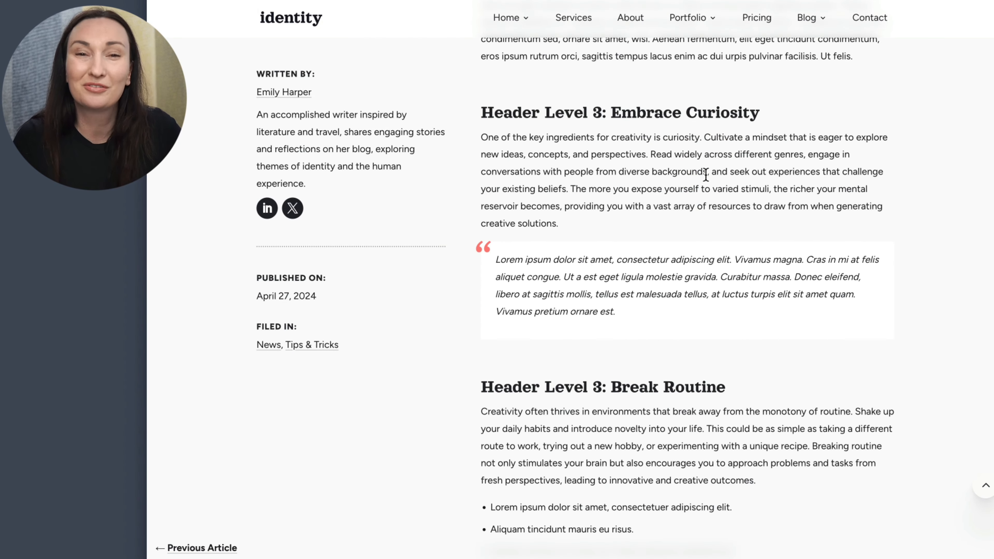
{"action": "scroll", "coordinate": [706, 175], "scroll_direction": "down", "scroll_amount": 20}
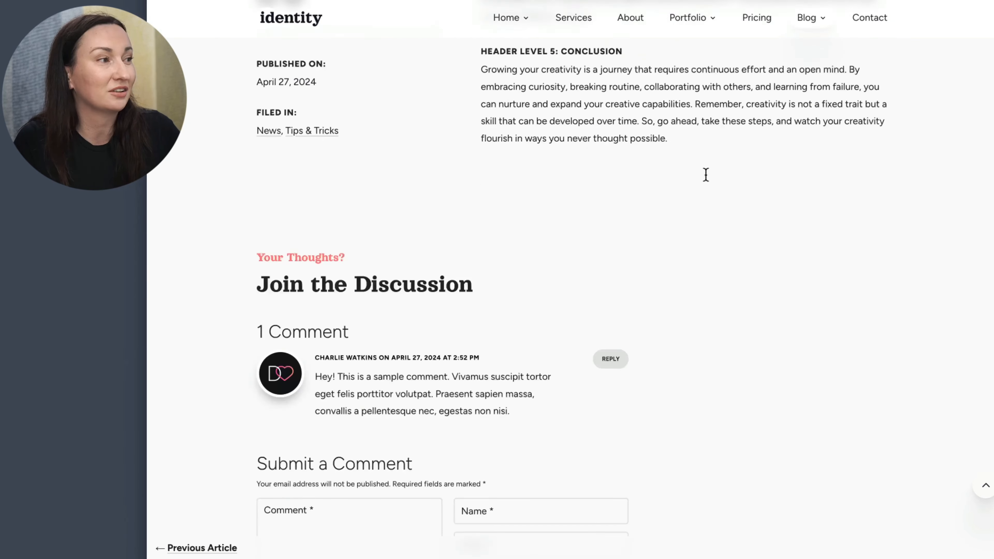
{"action": "scroll", "coordinate": [706, 175], "scroll_direction": "down", "scroll_amount": 5}
{"action": "scroll", "coordinate": [501, 245], "scroll_direction": "down", "scroll_amount": 5}
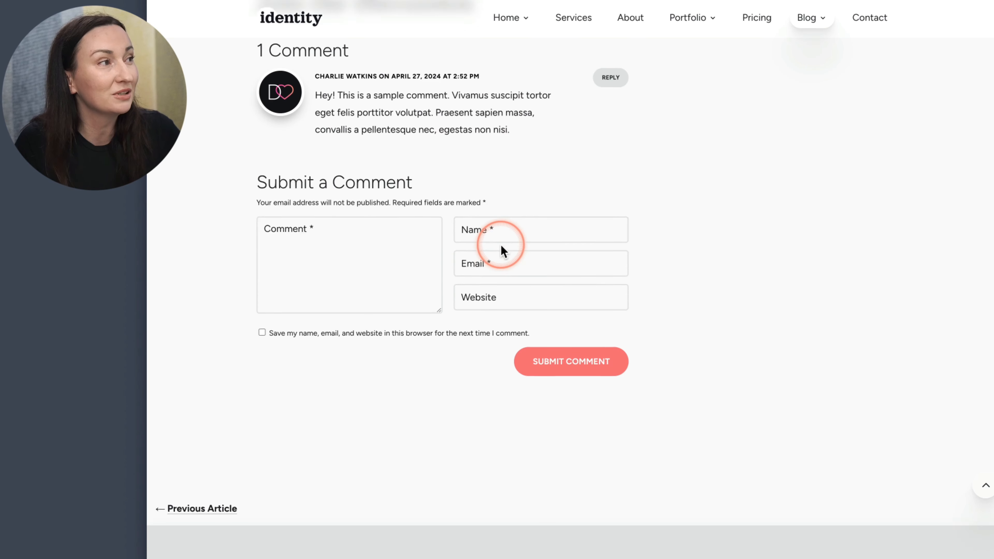
Open the Project Page Light and examine its client details, project images, Measurable Results and contact sections.
{"action": "mouse_move", "coordinate": [693, 29]}
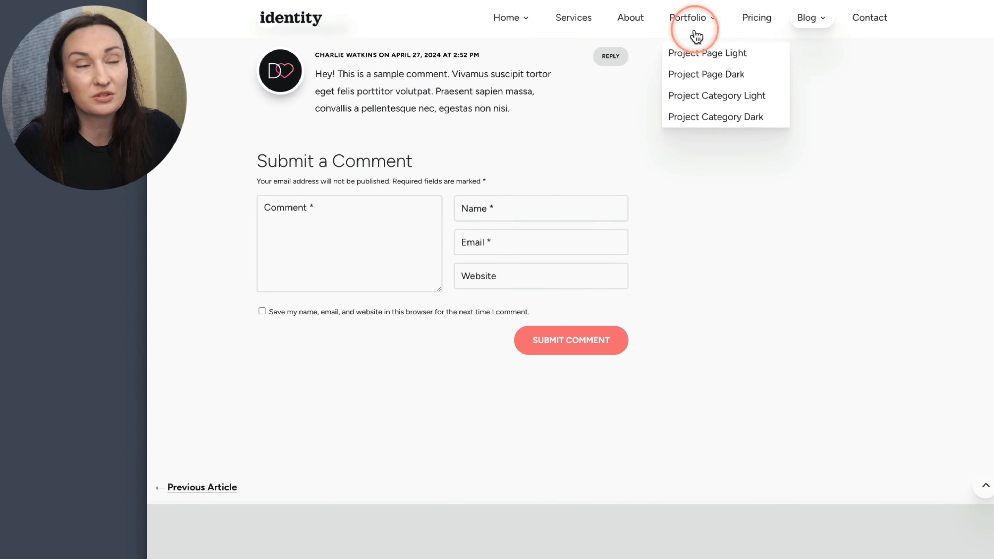
{"action": "left_click", "coordinate": [707, 51]}
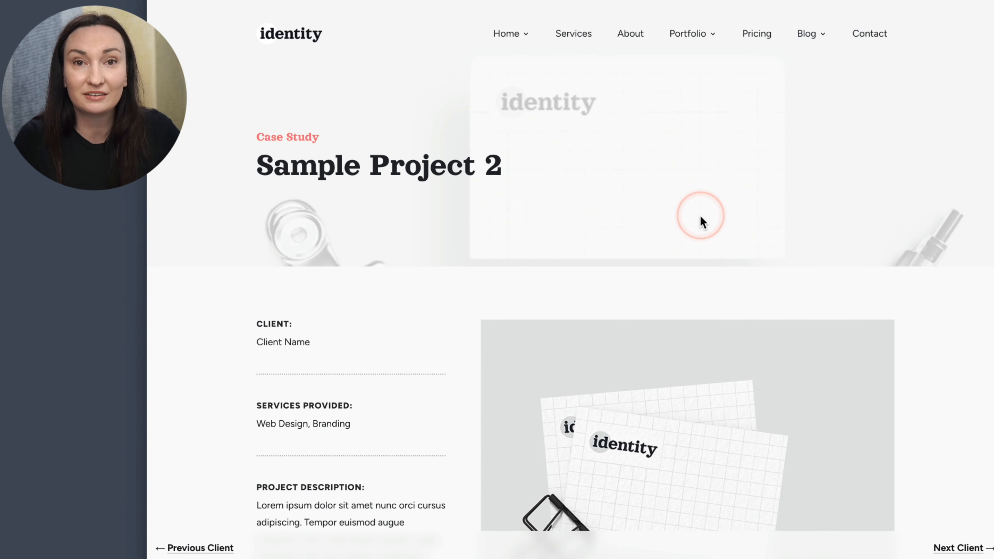
{"action": "scroll", "coordinate": [701, 218], "scroll_direction": "down", "scroll_amount": 6}
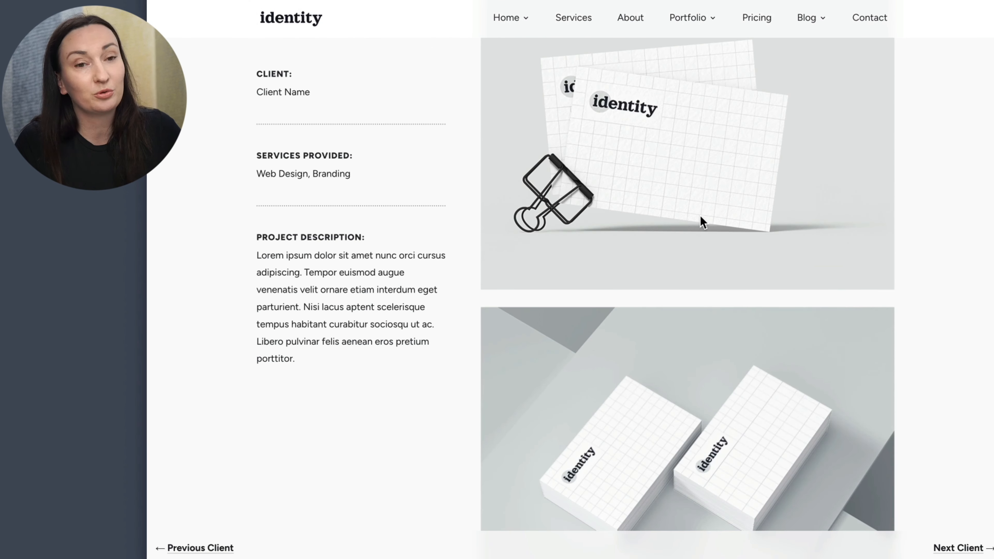
{"action": "scroll", "coordinate": [700, 215], "scroll_direction": "down", "scroll_amount": 7}
{"action": "scroll", "coordinate": [700, 222], "scroll_direction": "down", "scroll_amount": 2}
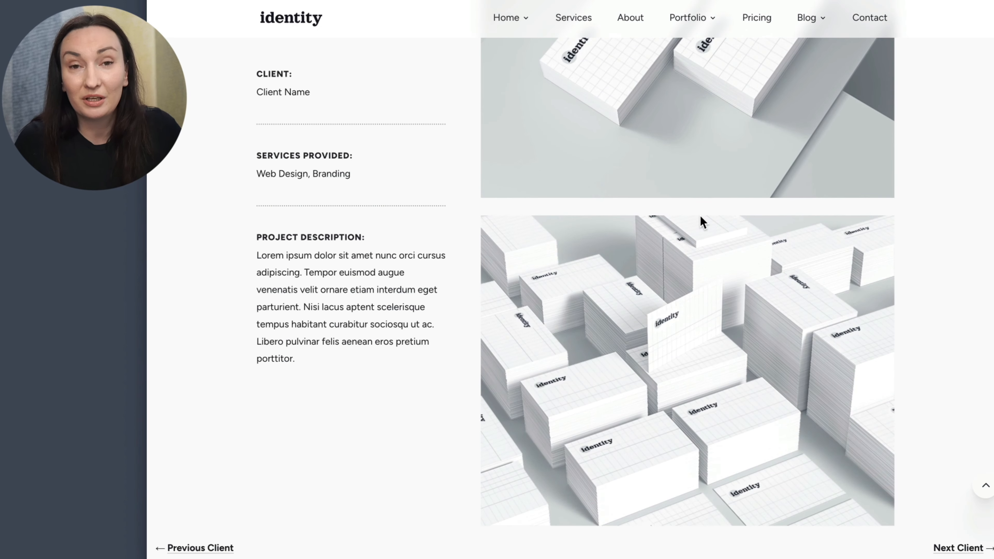
{"action": "scroll", "coordinate": [699, 216], "scroll_direction": "down", "scroll_amount": 4}
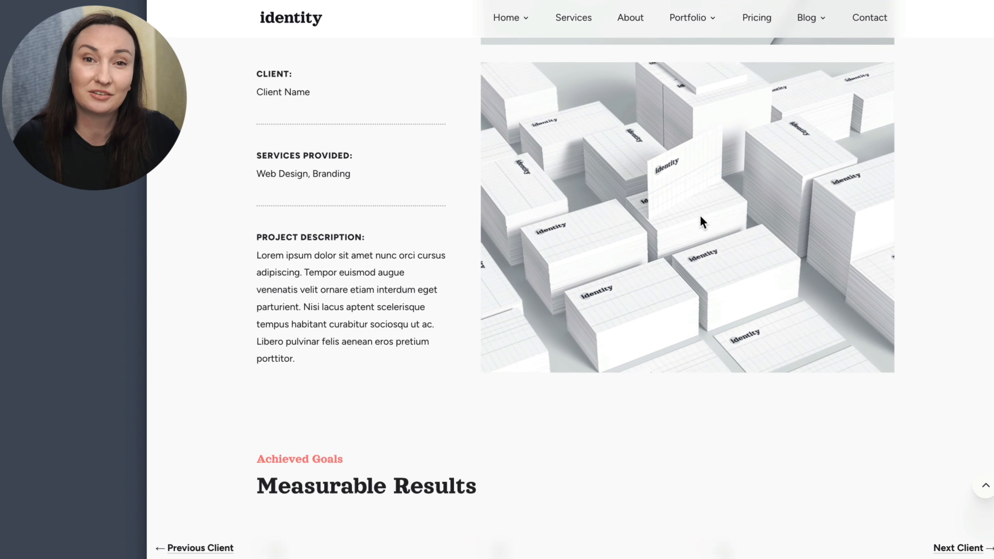
{"action": "scroll", "coordinate": [701, 217], "scroll_direction": "down", "scroll_amount": 14}
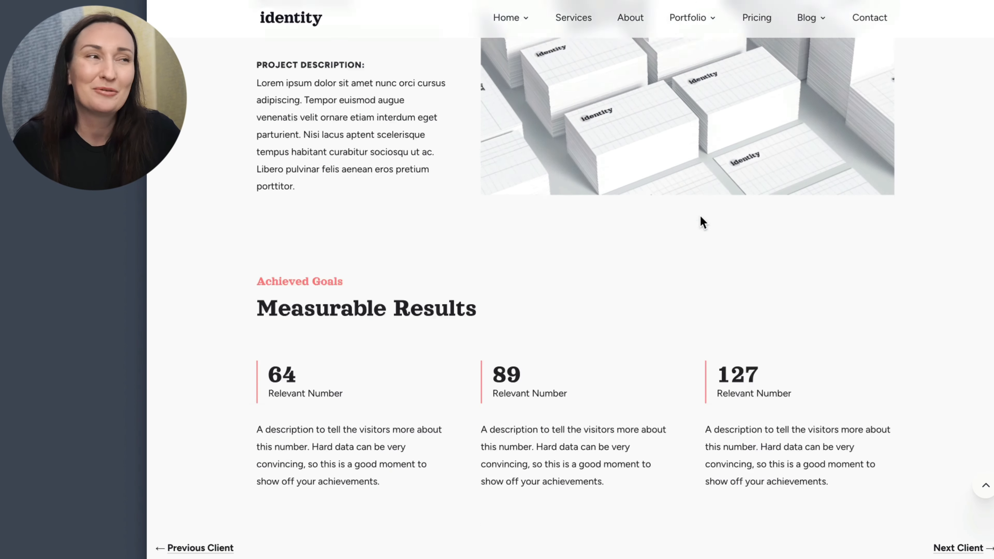
{"action": "scroll", "coordinate": [774, 161], "scroll_direction": "down", "scroll_amount": 13}
Open the Blog Category Light page and examine its post list, client testimonials and call-to-action sections.
{"action": "mouse_move", "coordinate": [810, 18]}
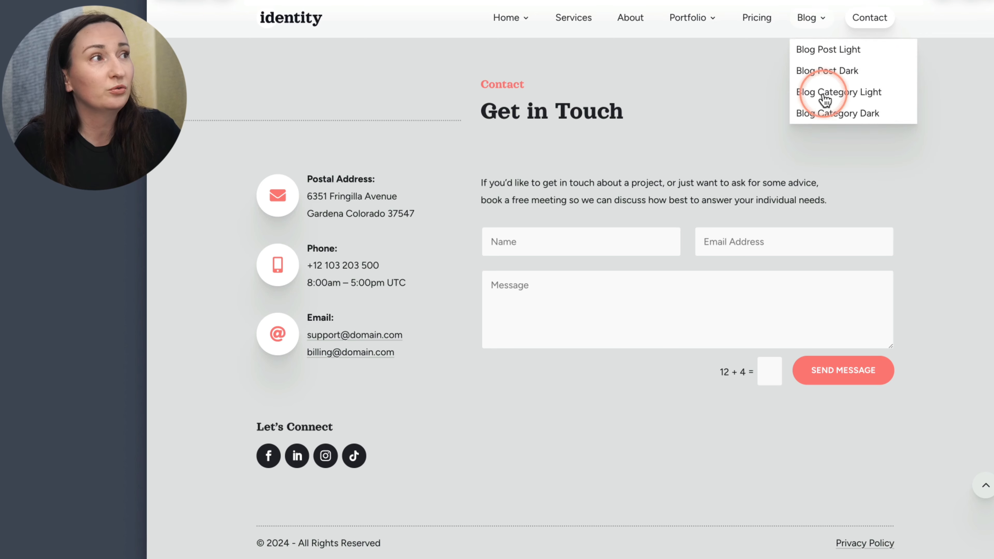
{"action": "left_click", "coordinate": [826, 96]}
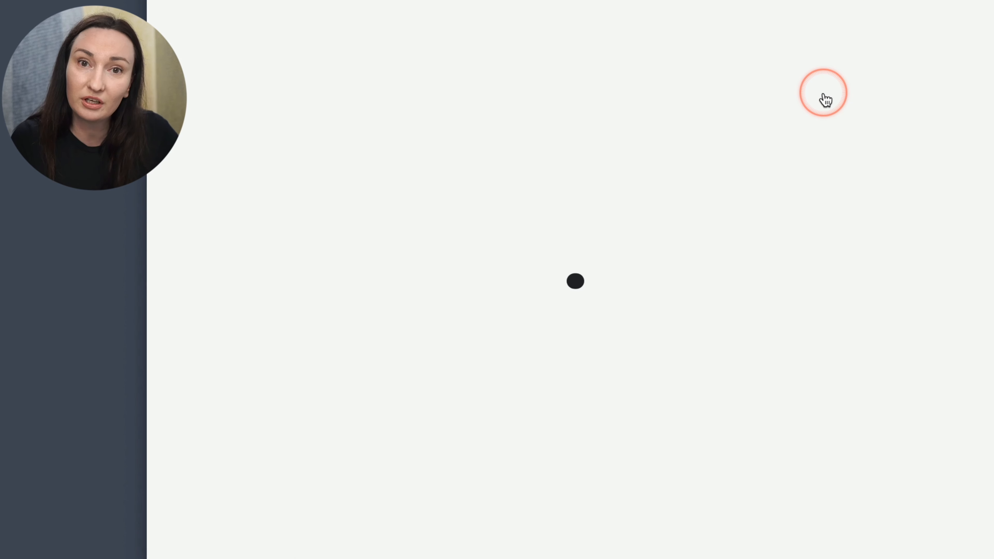
{"action": "scroll", "coordinate": [770, 264], "scroll_direction": "down", "scroll_amount": 2}
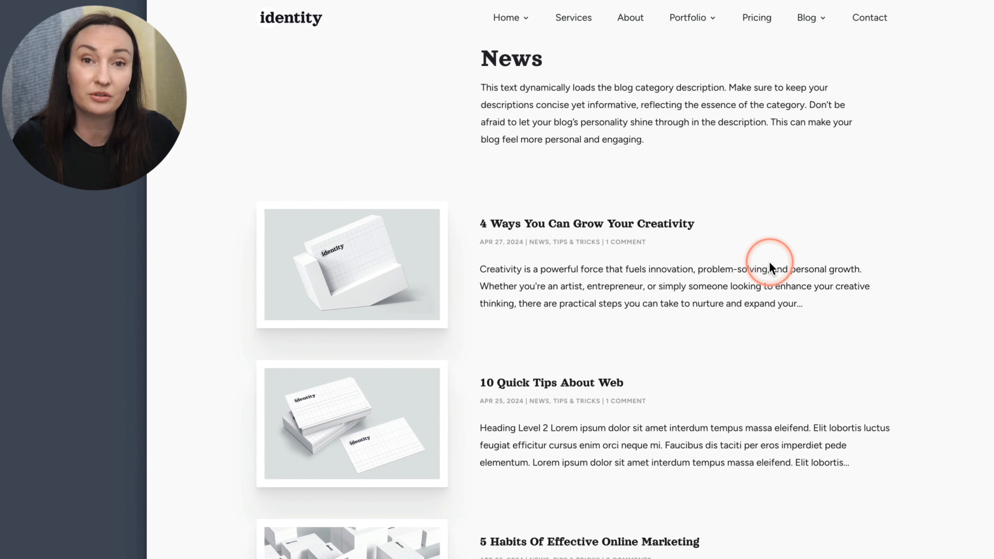
{"action": "scroll", "coordinate": [769, 266], "scroll_direction": "down", "scroll_amount": 10}
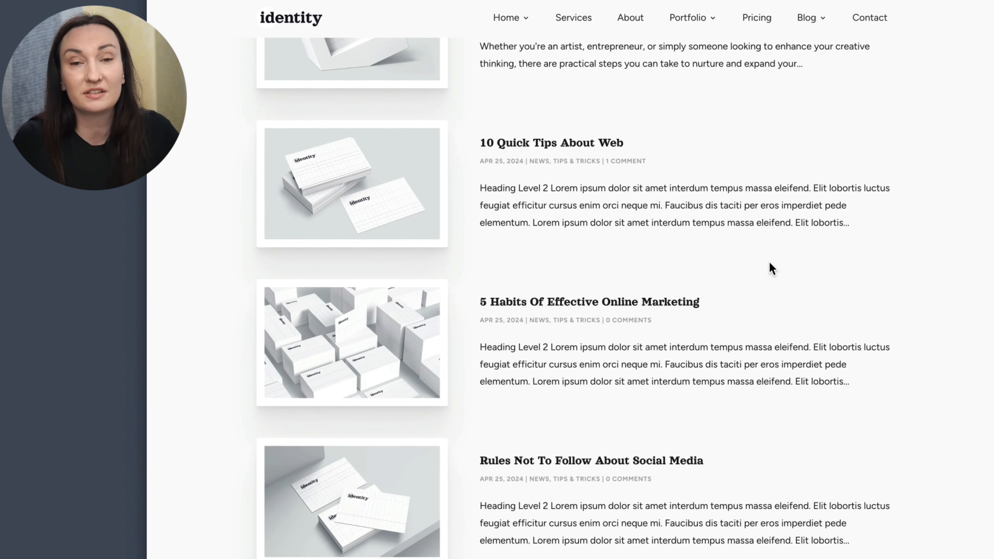
{"action": "scroll", "coordinate": [769, 263], "scroll_direction": "down", "scroll_amount": 14}
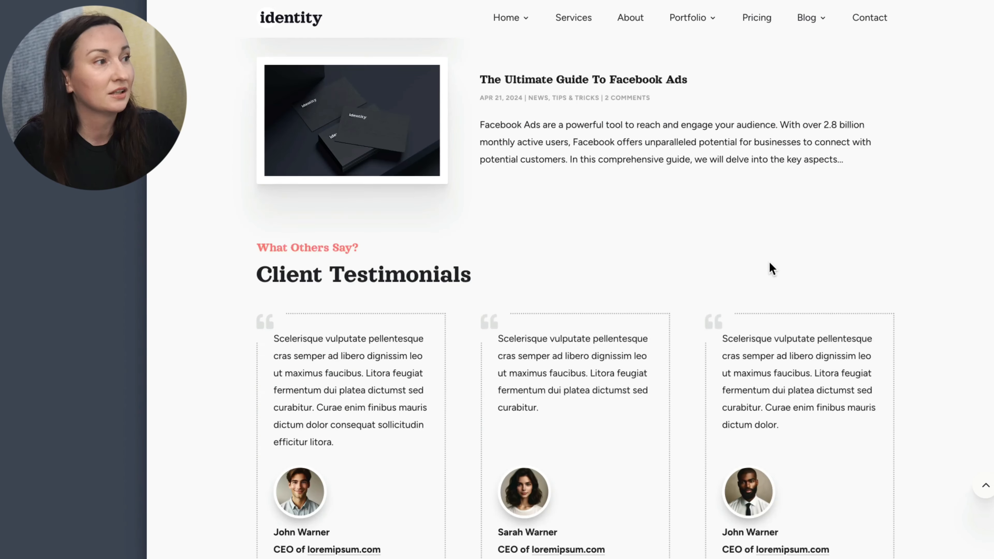
{"action": "scroll", "coordinate": [770, 264], "scroll_direction": "down", "scroll_amount": 6}
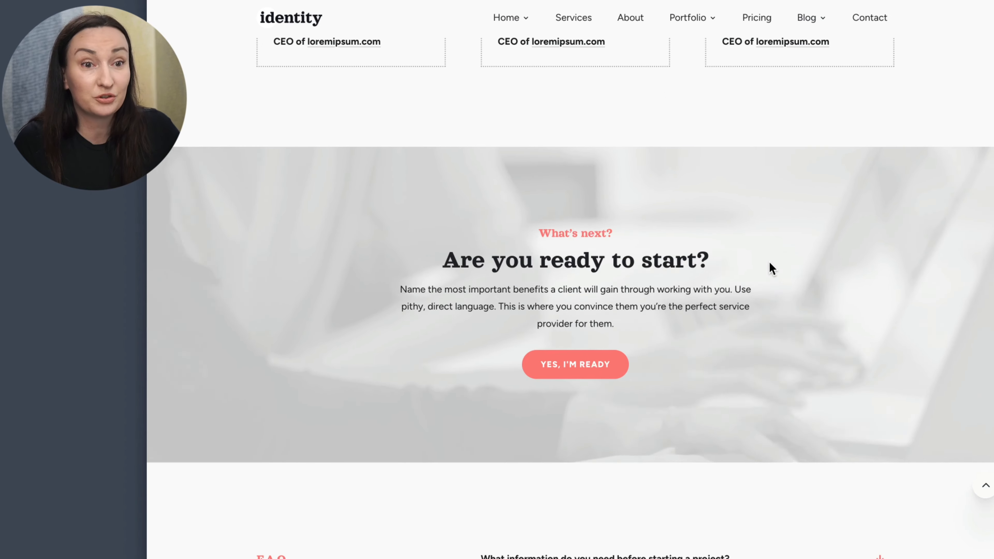
{"action": "left_click", "coordinate": [665, 102]}
Open the Project Category Dark page and examine its portfolio grid, client testimonials and call-to-action sections.
{"action": "mouse_move", "coordinate": [694, 19]}
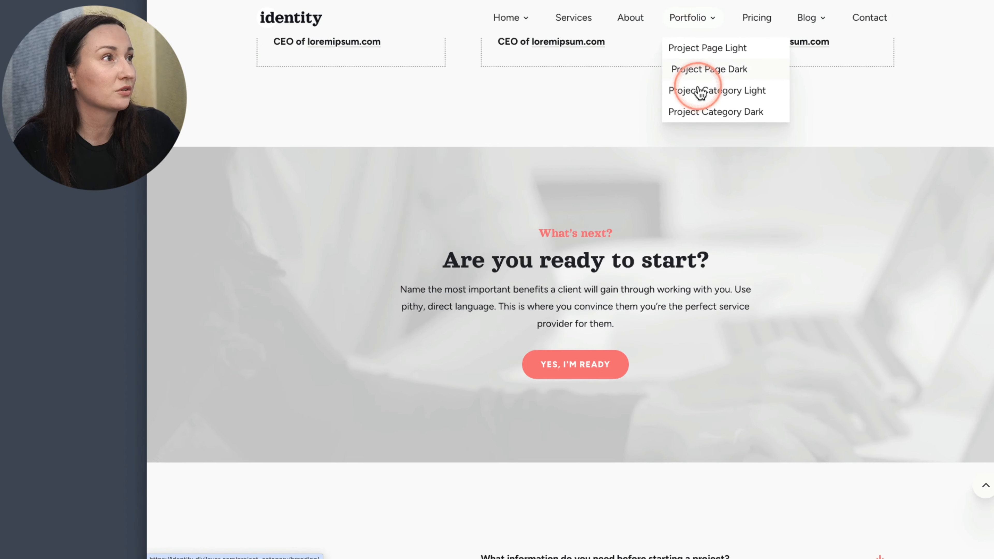
{"action": "left_click", "coordinate": [699, 114]}
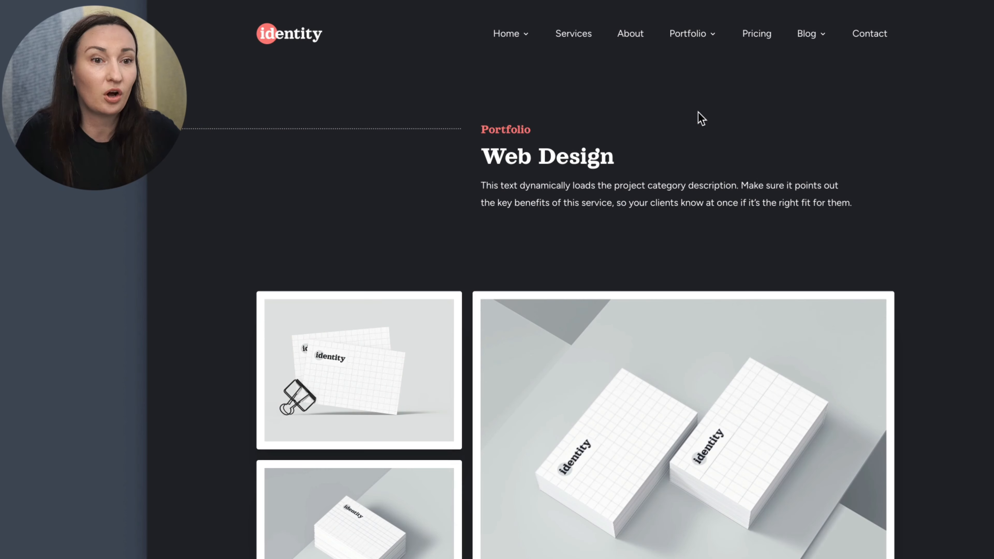
{"action": "scroll", "coordinate": [700, 118], "scroll_direction": "down", "scroll_amount": 15}
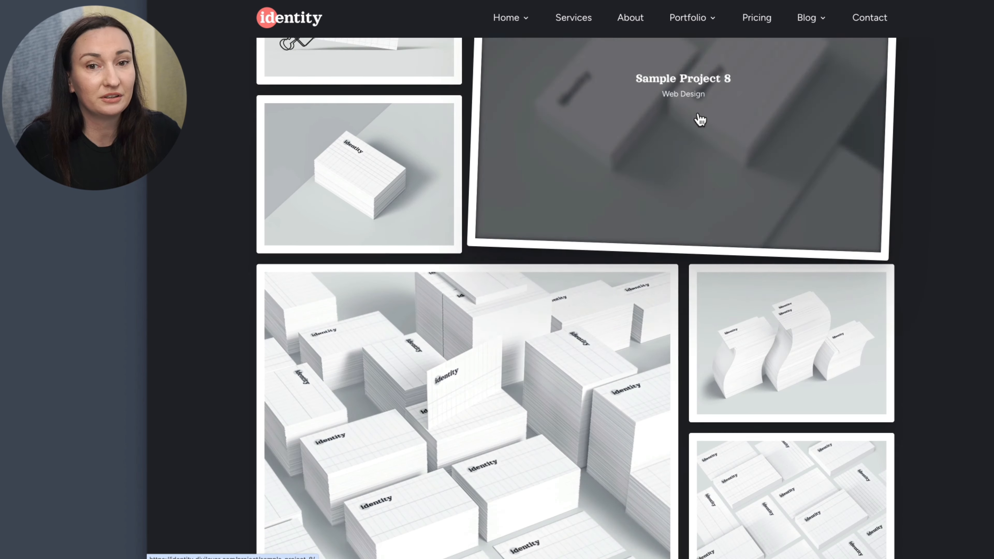
{"action": "scroll", "coordinate": [700, 120], "scroll_direction": "down", "scroll_amount": 12}
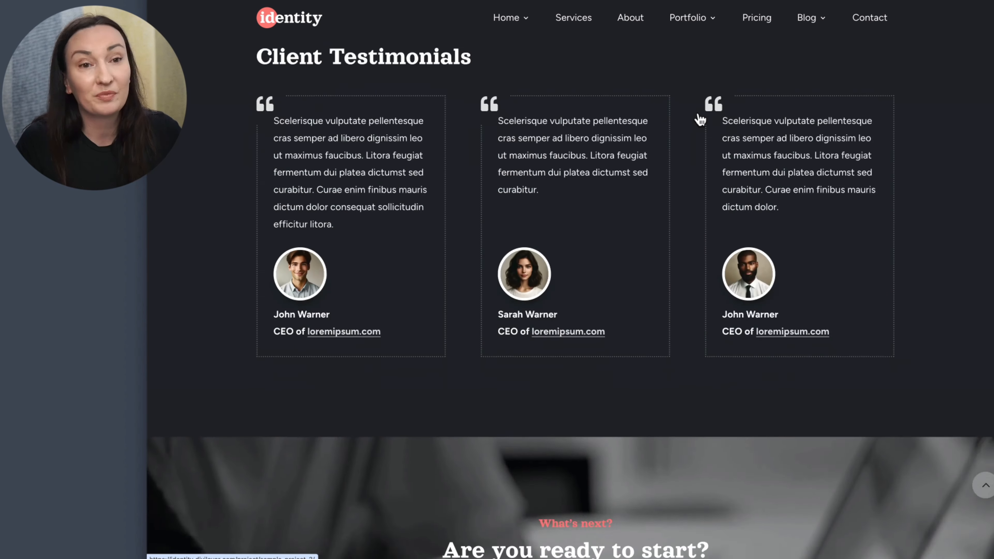
{"action": "scroll", "coordinate": [700, 117], "scroll_direction": "down", "scroll_amount": 3}
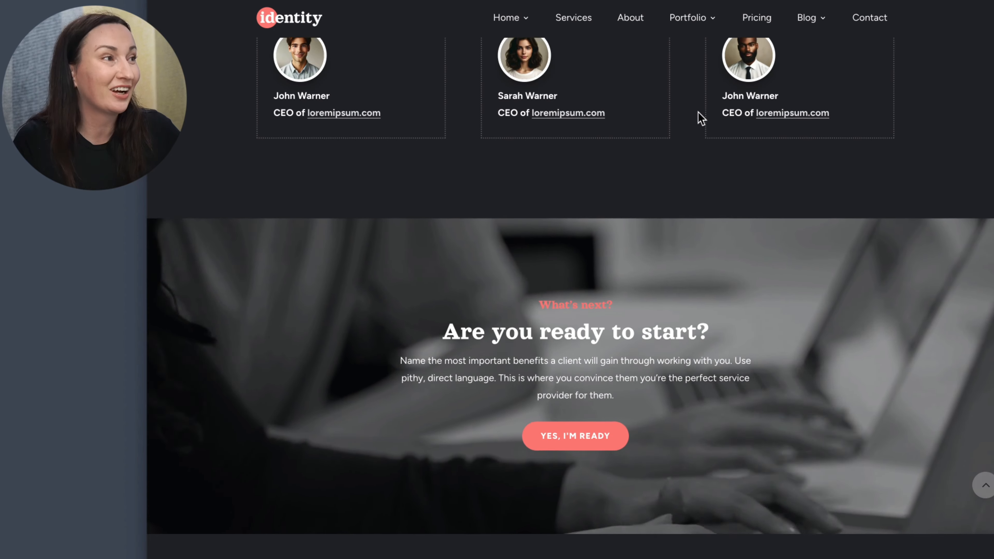
{"action": "scroll", "coordinate": [699, 117], "scroll_direction": "down", "scroll_amount": 3}
Return to the Home Page Light version and examine its services, statistics, about, testimonials and story sections.
{"action": "left_click", "coordinate": [527, 21]}
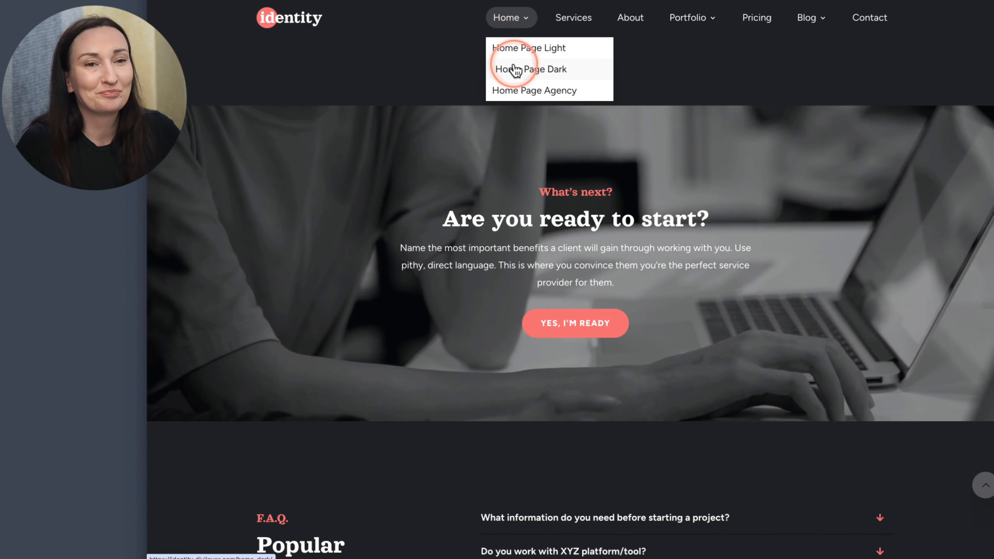
{"action": "left_click", "coordinate": [517, 51]}
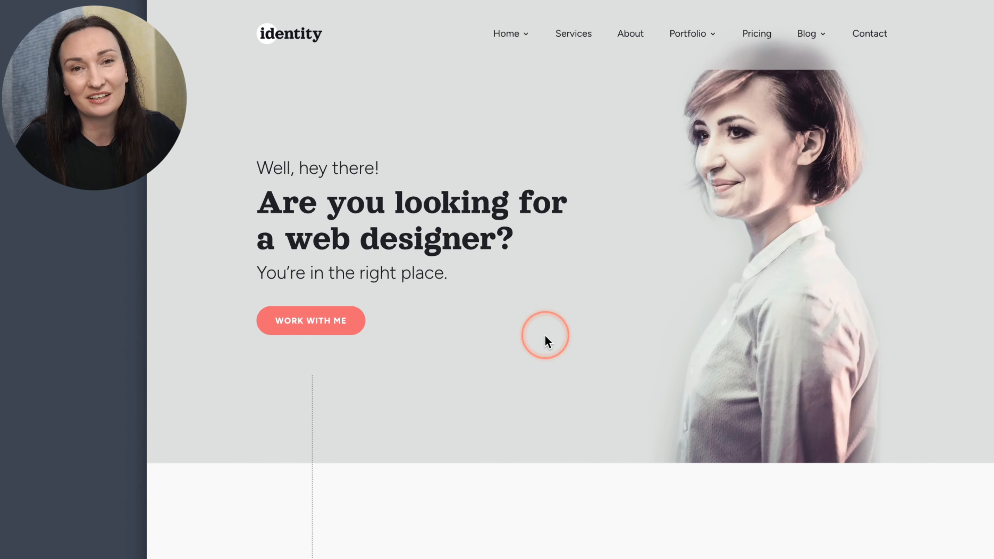
{"action": "scroll", "coordinate": [545, 338], "scroll_direction": "down", "scroll_amount": 15}
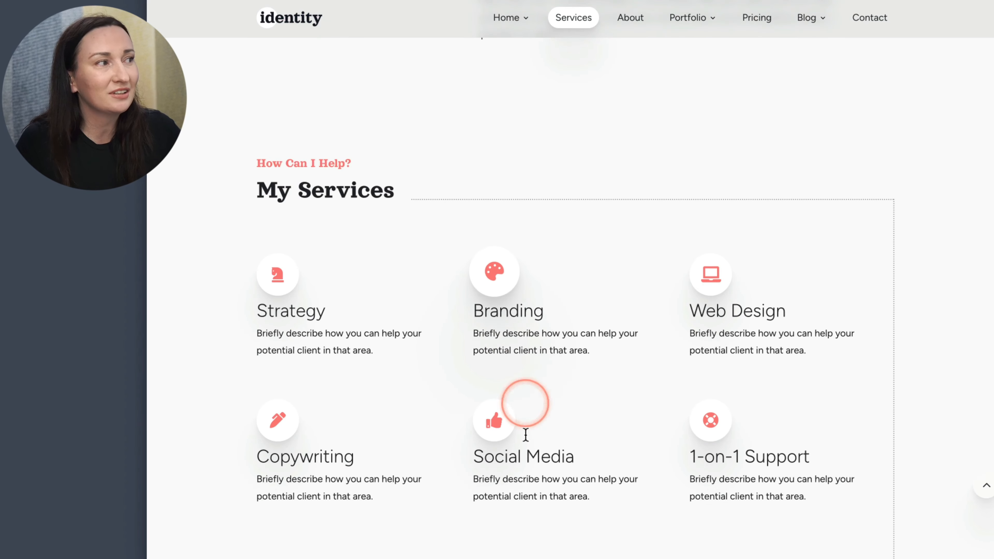
{"action": "scroll", "coordinate": [535, 463], "scroll_direction": "down", "scroll_amount": 10}
{"action": "scroll", "coordinate": [537, 461], "scroll_direction": "down", "scroll_amount": 3}
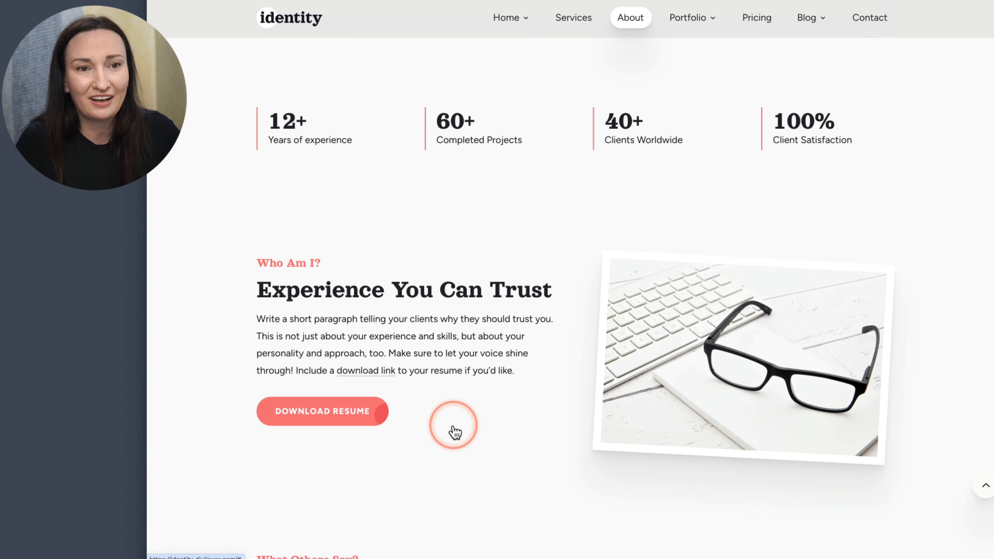
{"action": "scroll", "coordinate": [453, 425], "scroll_direction": "down", "scroll_amount": 10}
{"action": "scroll", "coordinate": [453, 424], "scroll_direction": "down", "scroll_amount": 15}
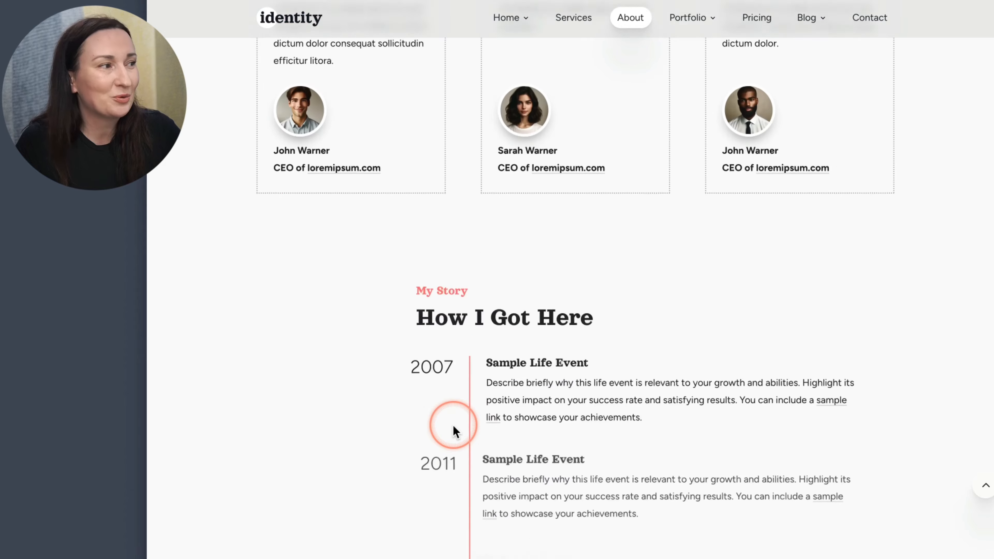
Examine the rest of the home page: the My Story timeline, Portfolio, Tools of the Trade, Pricing & Packages and From the Blog sections.
{"action": "scroll", "coordinate": [453, 425], "scroll_direction": "down", "scroll_amount": 8}
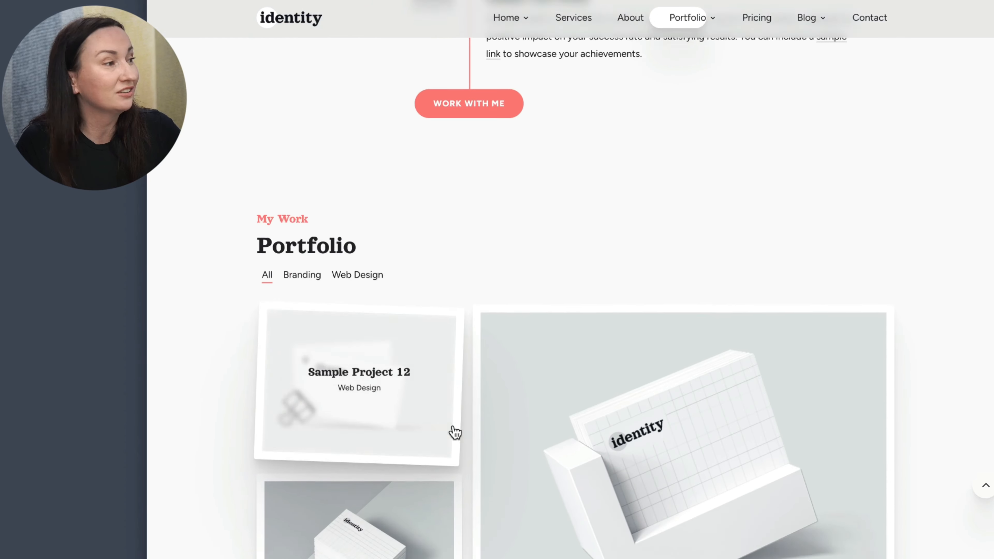
{"action": "scroll", "coordinate": [453, 425], "scroll_direction": "down", "scroll_amount": 4}
{"action": "scroll", "coordinate": [454, 431], "scroll_direction": "down", "scroll_amount": 14}
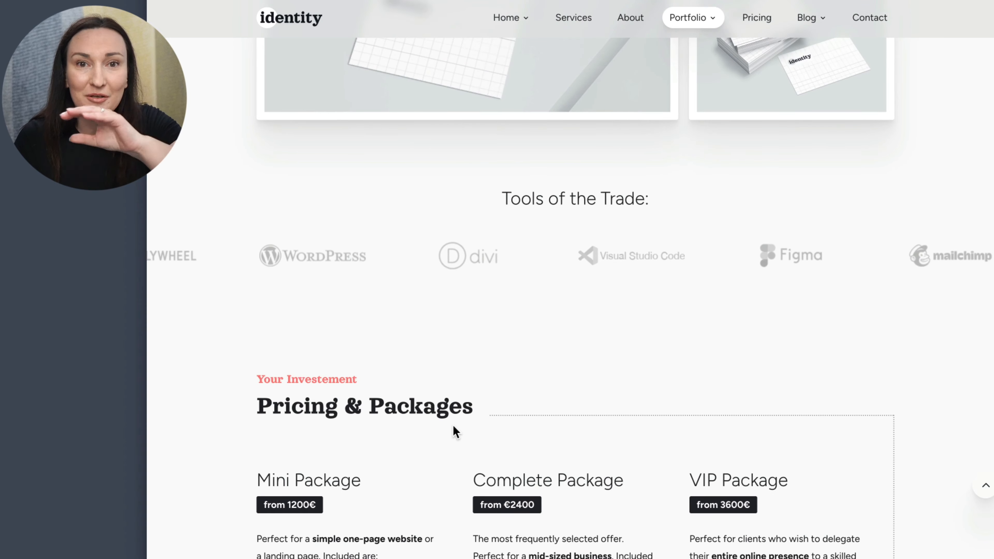
{"action": "scroll", "coordinate": [454, 430], "scroll_direction": "down", "scroll_amount": 1}
{"action": "scroll", "coordinate": [455, 429], "scroll_direction": "down", "scroll_amount": 5}
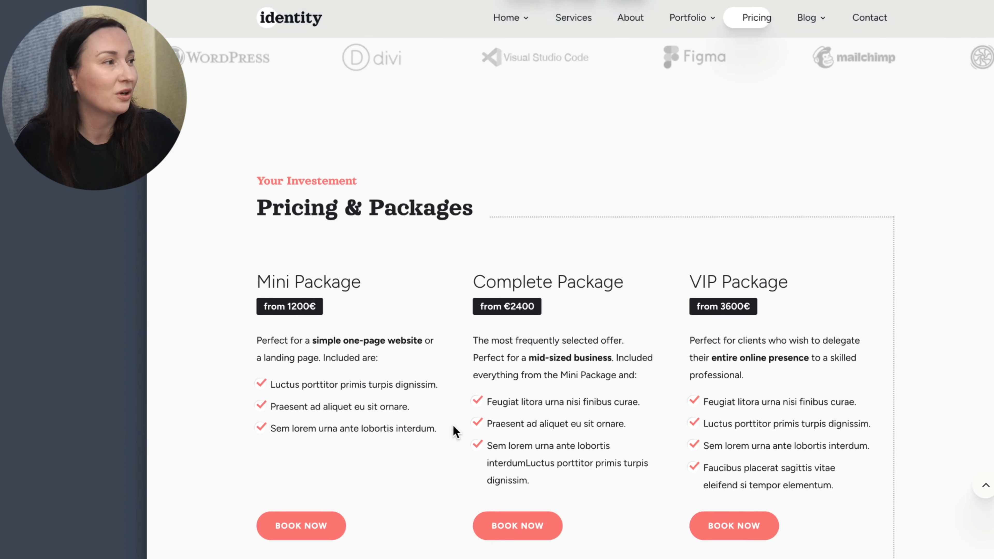
{"action": "left_click", "coordinate": [443, 397]}
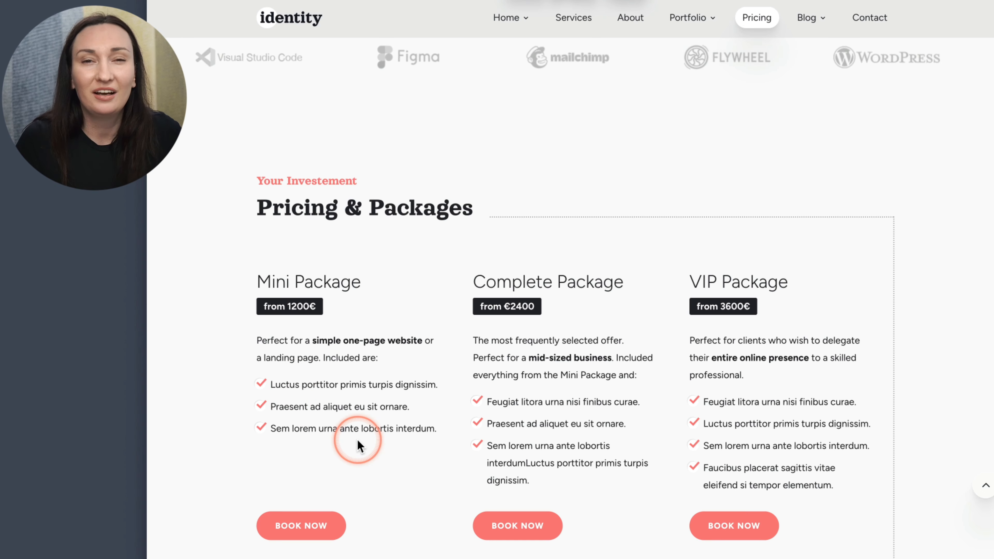
{"action": "scroll", "coordinate": [357, 439], "scroll_direction": "down", "scroll_amount": 2}
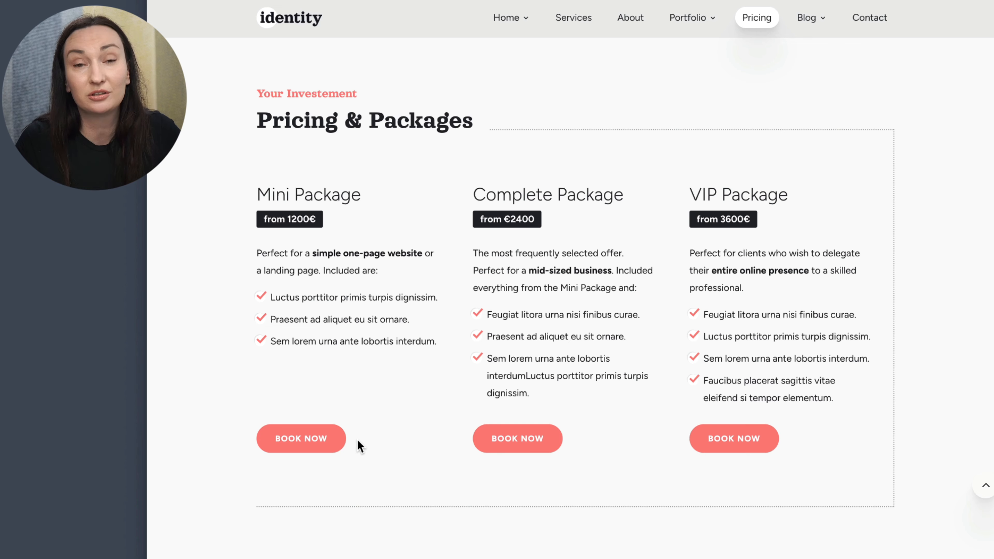
{"action": "scroll", "coordinate": [360, 446], "scroll_direction": "down", "scroll_amount": 3}
{"action": "scroll", "coordinate": [361, 446], "scroll_direction": "down", "scroll_amount": 5}
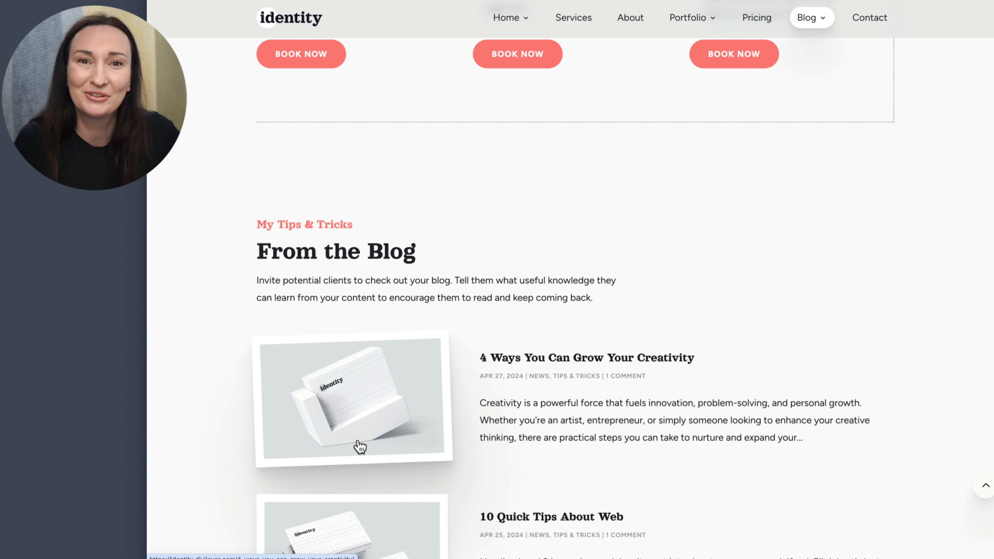
{"action": "scroll", "coordinate": [359, 446], "scroll_direction": "down", "scroll_amount": 2}
{"action": "scroll", "coordinate": [359, 446], "scroll_direction": "down", "scroll_amount": 2}
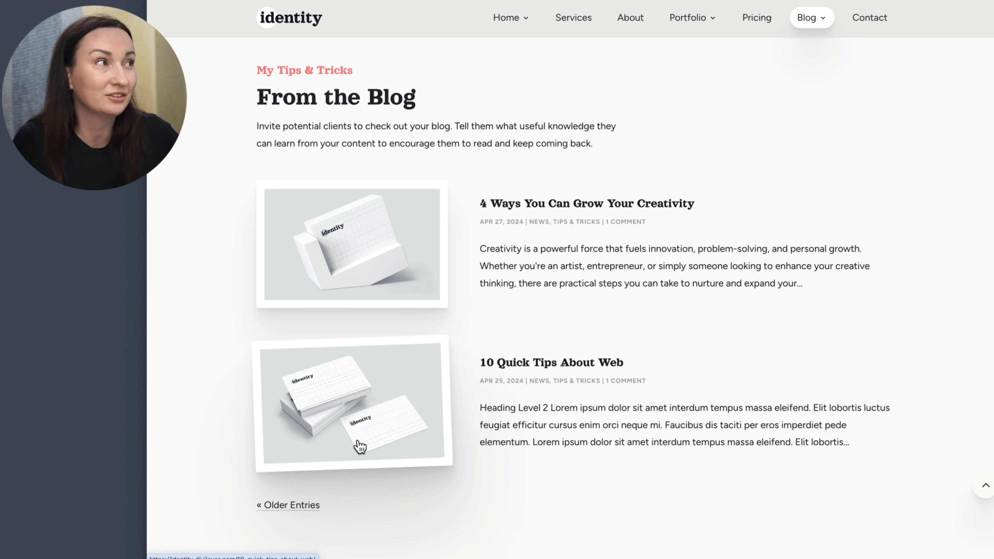
{"action": "scroll", "coordinate": [360, 447], "scroll_direction": "down", "scroll_amount": 3}
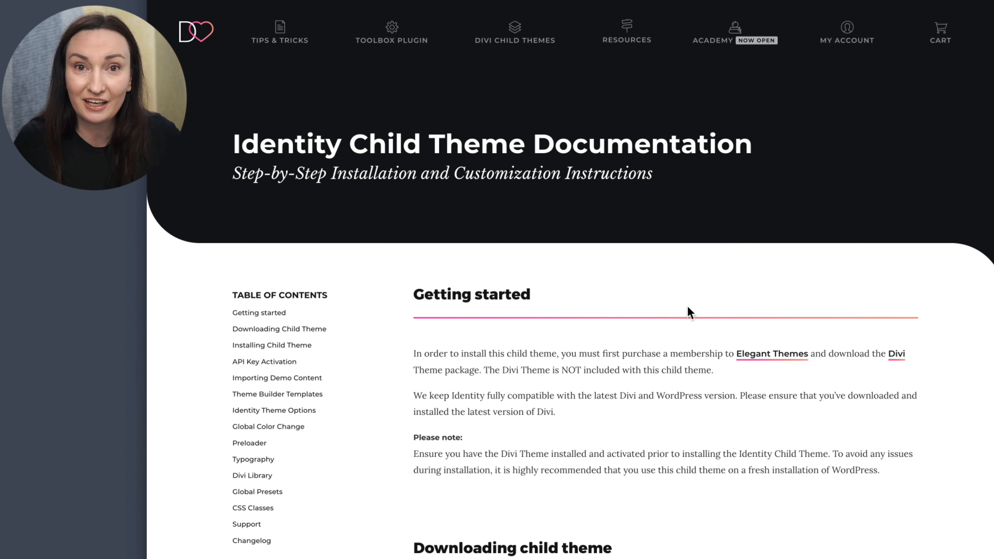
Review the Identity documentation sections on getting started, downloading, installing, API key activation, importing demo content and Theme Builder templates.
{"action": "left_click", "coordinate": [635, 313]}
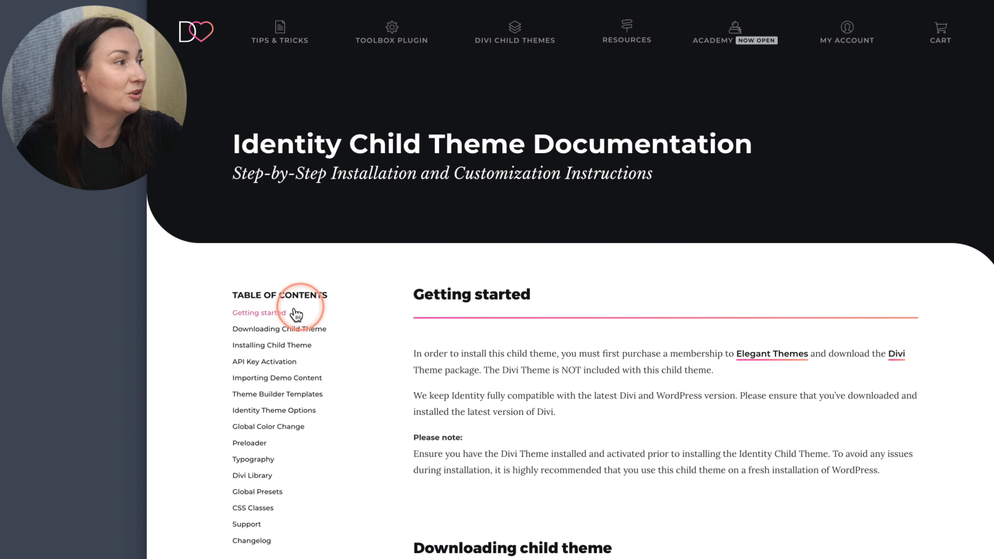
{"action": "left_click", "coordinate": [254, 313]}
{"action": "left_click", "coordinate": [278, 84]}
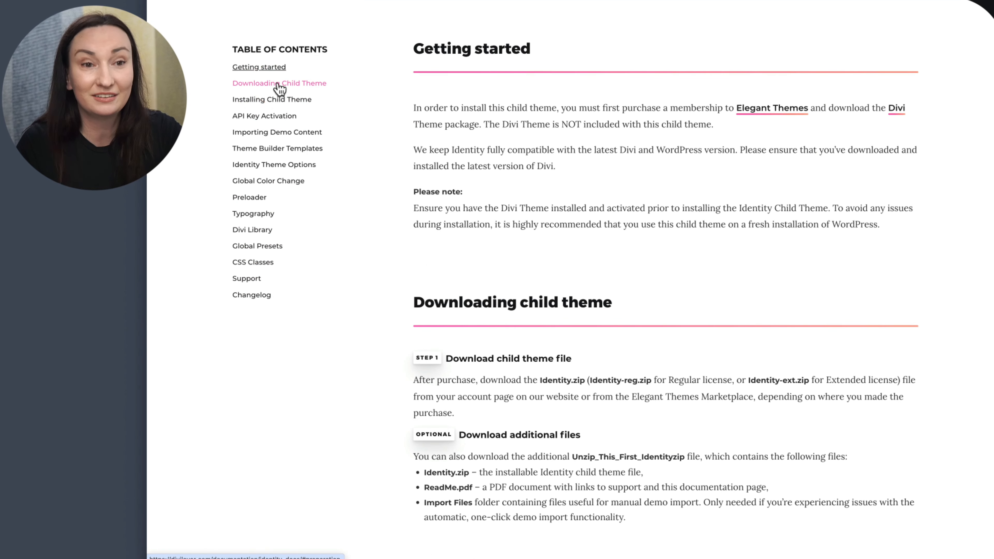
{"action": "left_click", "coordinate": [279, 84]}
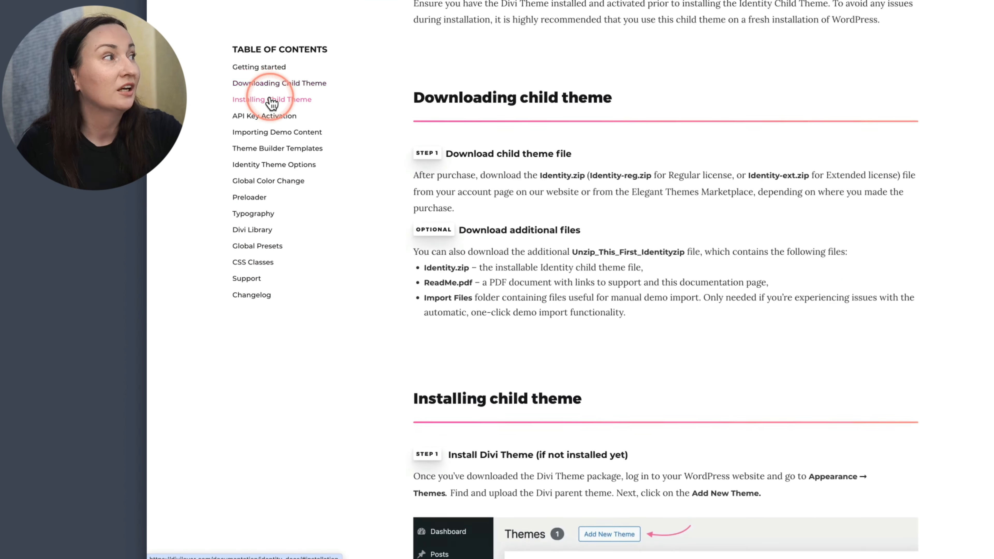
{"action": "left_click", "coordinate": [264, 117]}
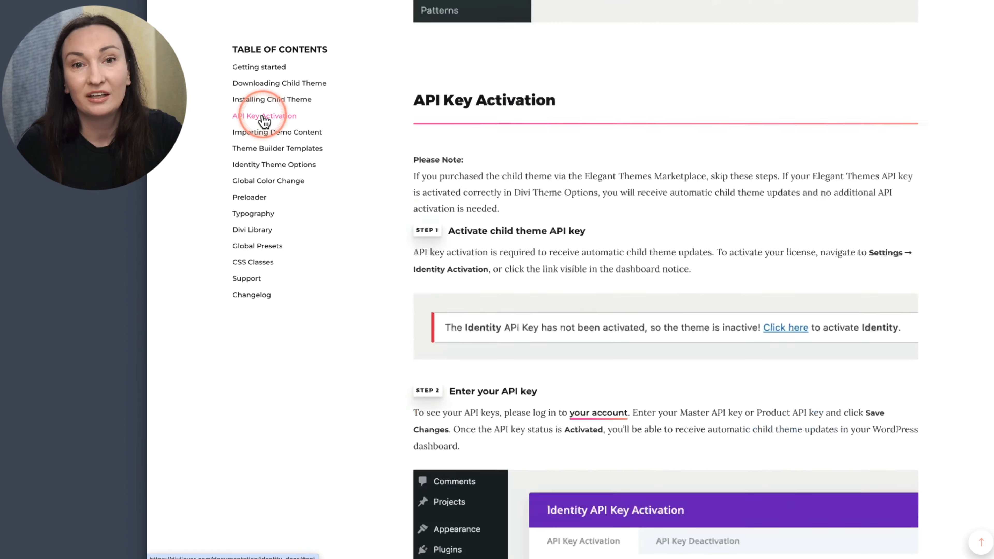
{"action": "left_click", "coordinate": [276, 135]}
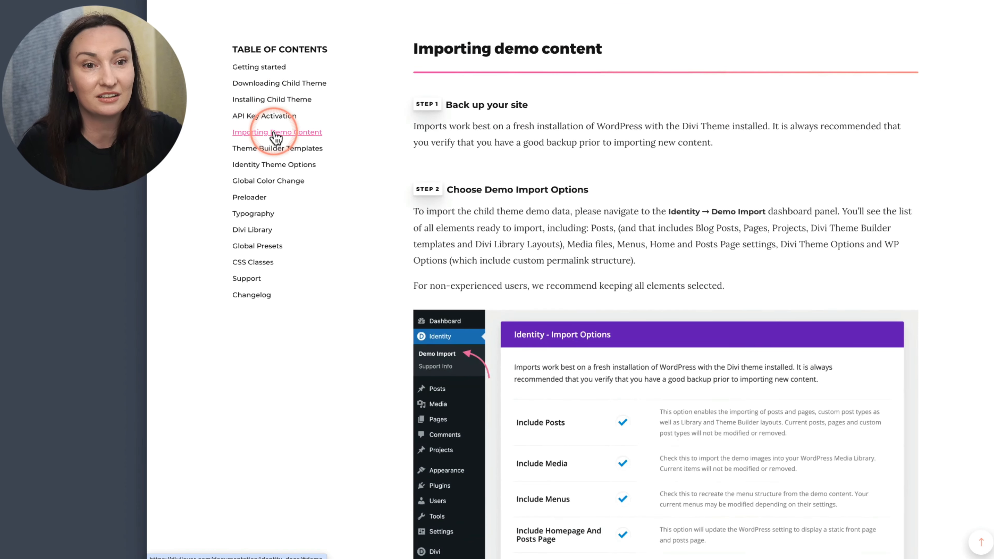
{"action": "left_click", "coordinate": [270, 151]}
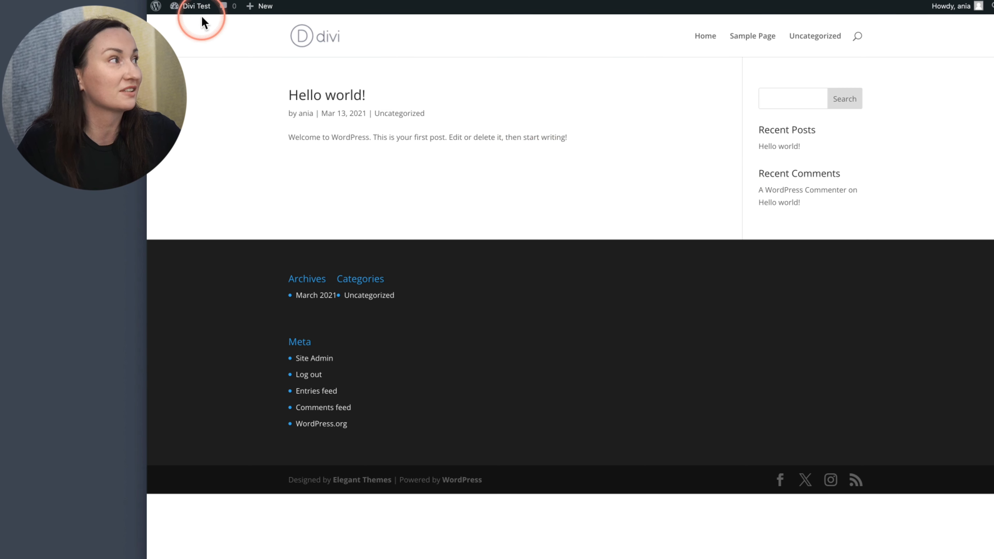
Go to the Divi Test site's WordPress dashboard and bring up the theme upload form for adding a new theme.
{"action": "left_click", "coordinate": [195, 25]}
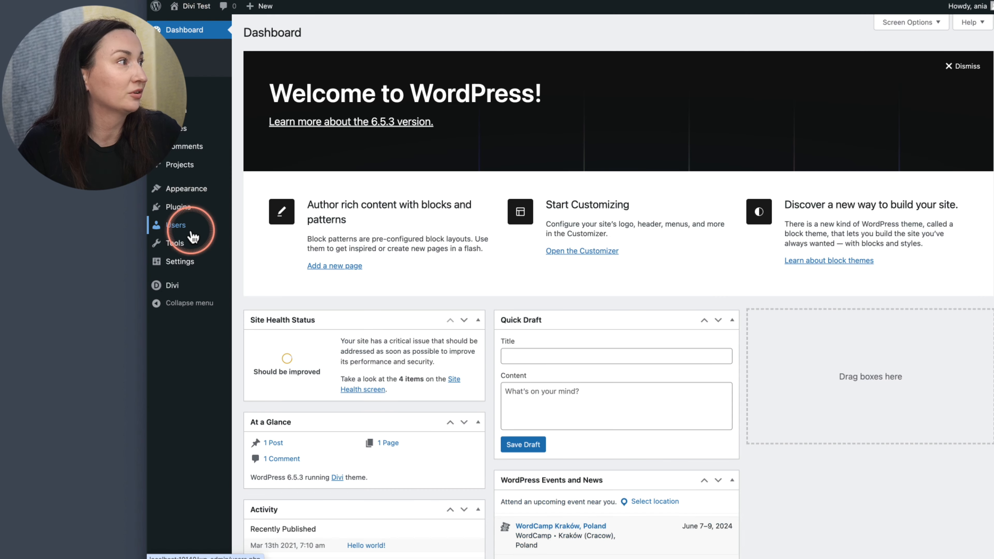
{"action": "mouse_move", "coordinate": [200, 189]}
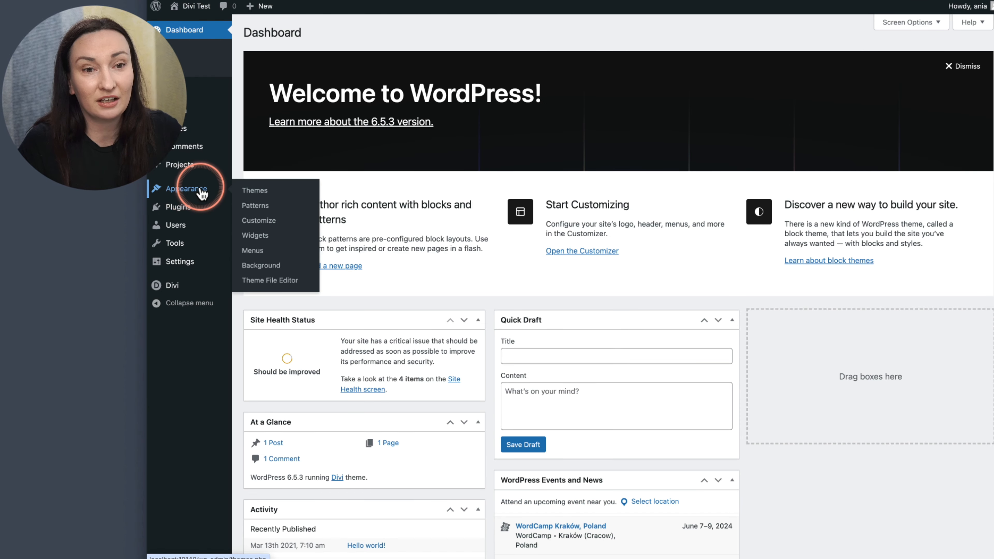
{"action": "left_click", "coordinate": [251, 192]}
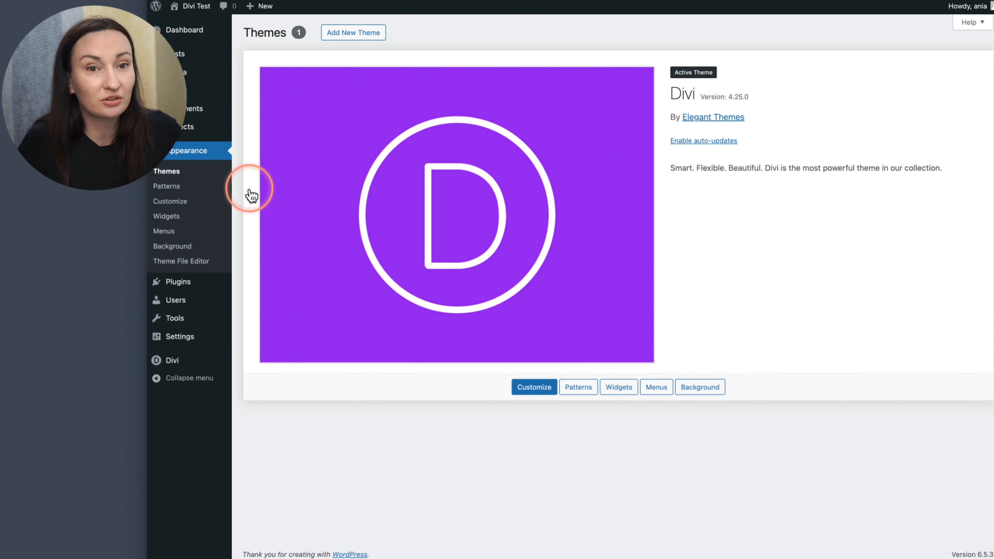
{"action": "left_click", "coordinate": [353, 37]}
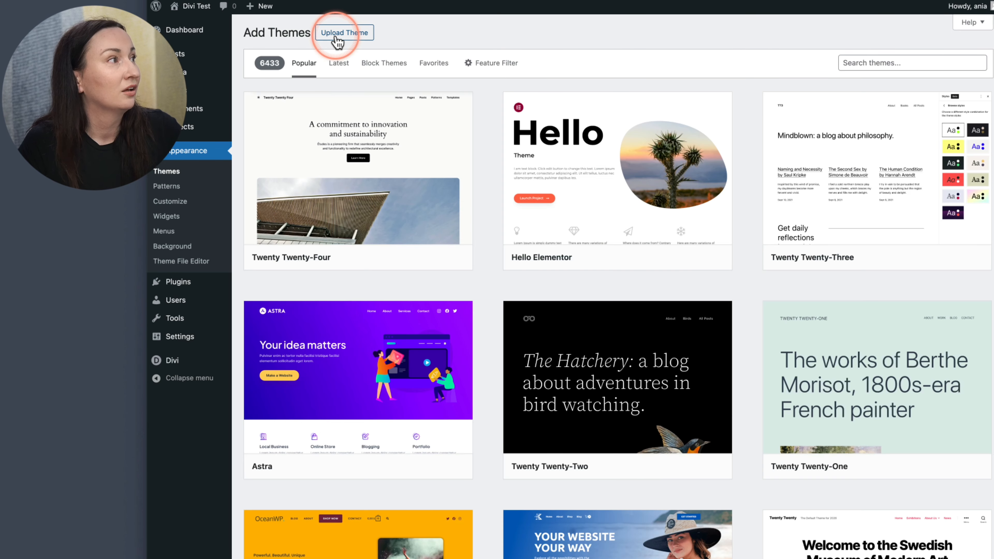
{"action": "left_click", "coordinate": [338, 37]}
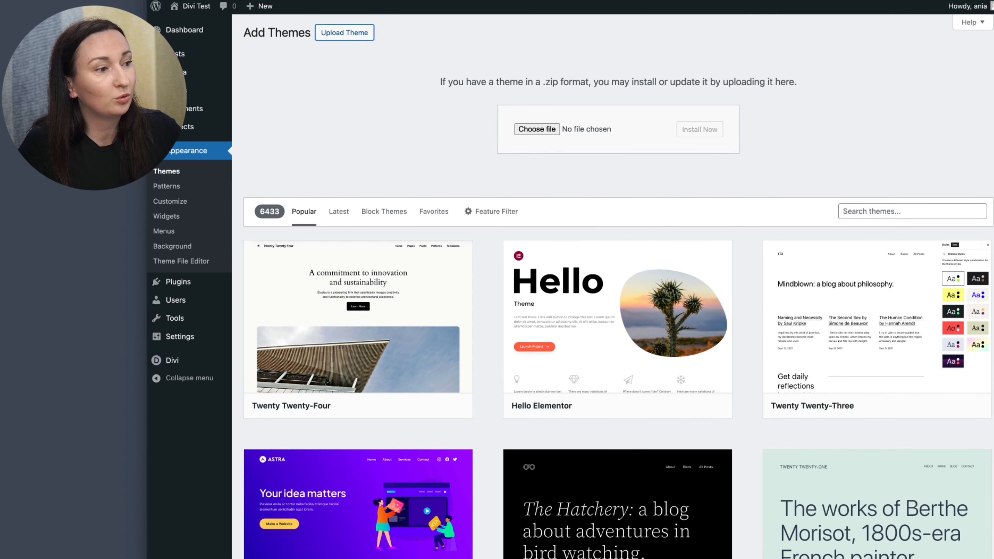
Upload Identity-ext.zip from the Identity Child Theme folder, install it and activate the theme.
{"action": "left_click_drag", "start_coordinate": [850, 558], "coordinate": [847, 427]}
{"action": "left_click", "coordinate": [850, 506]}
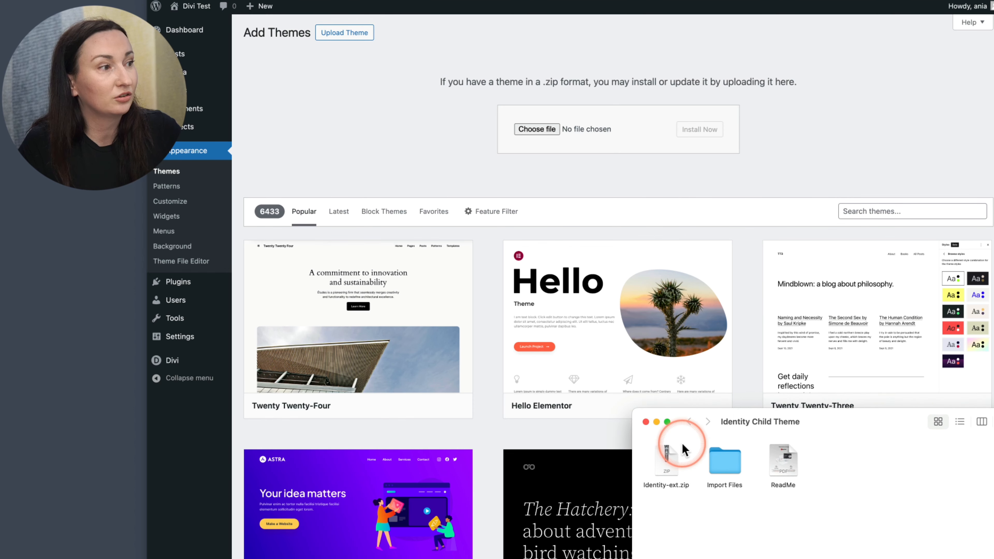
{"action": "left_click_drag", "start_coordinate": [682, 443], "coordinate": [530, 131]}
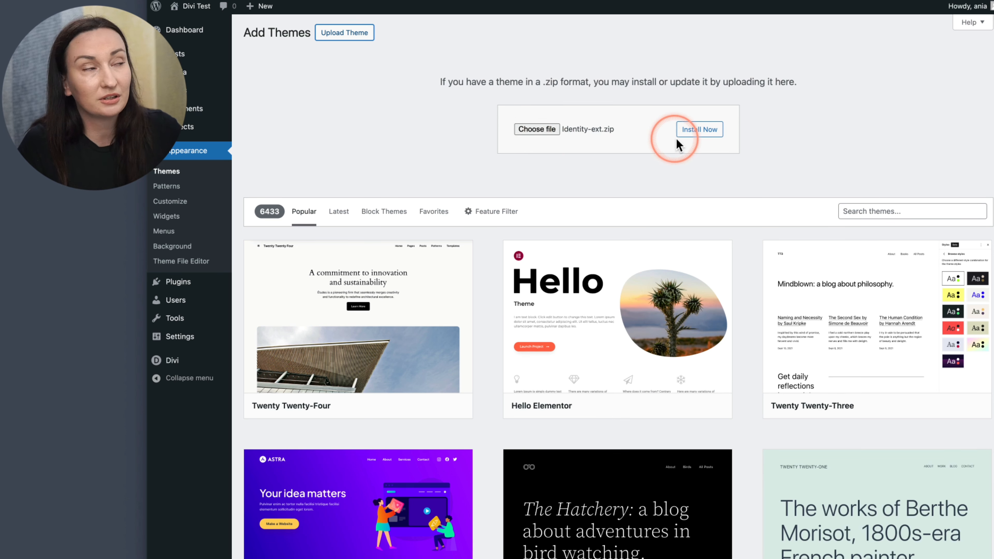
{"action": "left_click", "coordinate": [699, 133]}
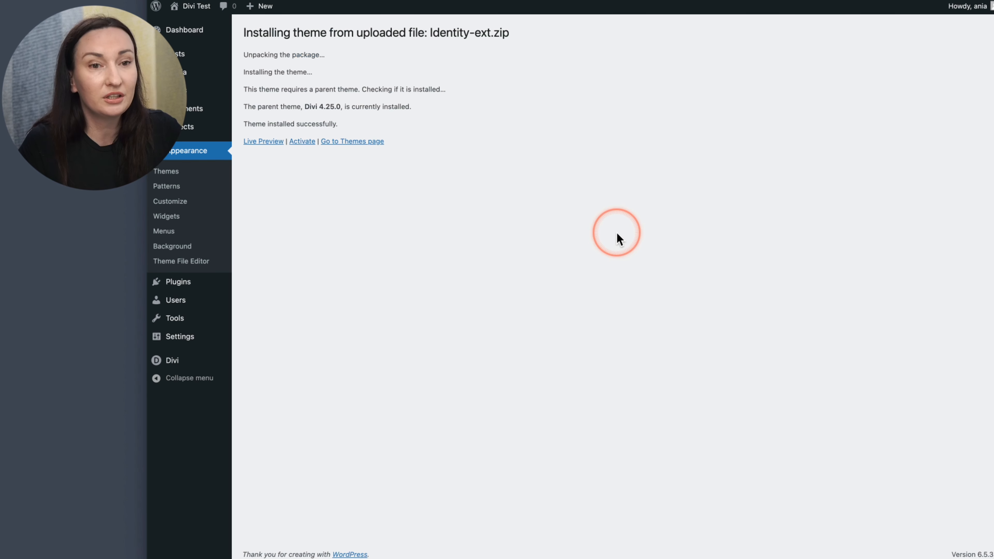
{"action": "left_click", "coordinate": [302, 147]}
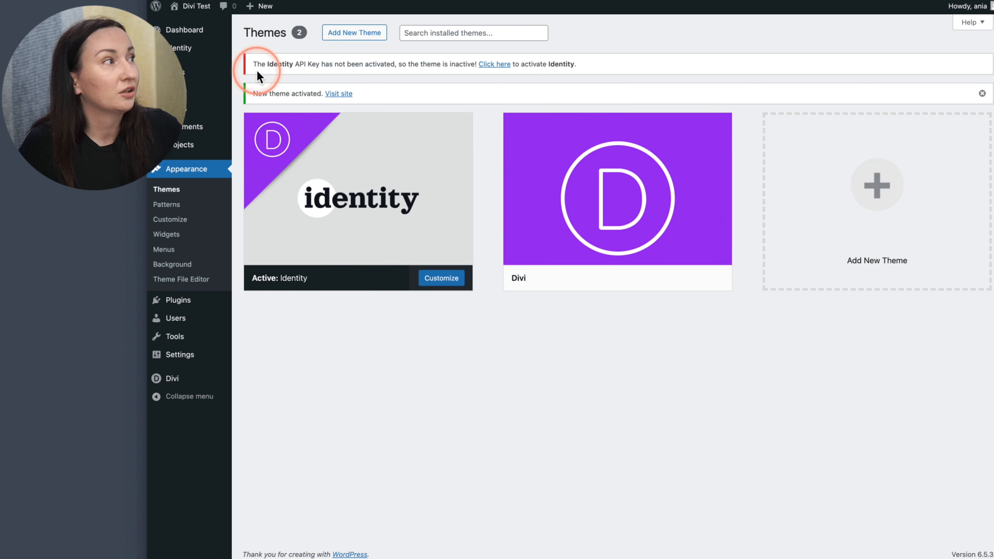
Open the Identity API Key Activation page from the theme notice, paste the API key and save the changes.
{"action": "left_click", "coordinate": [483, 66]}
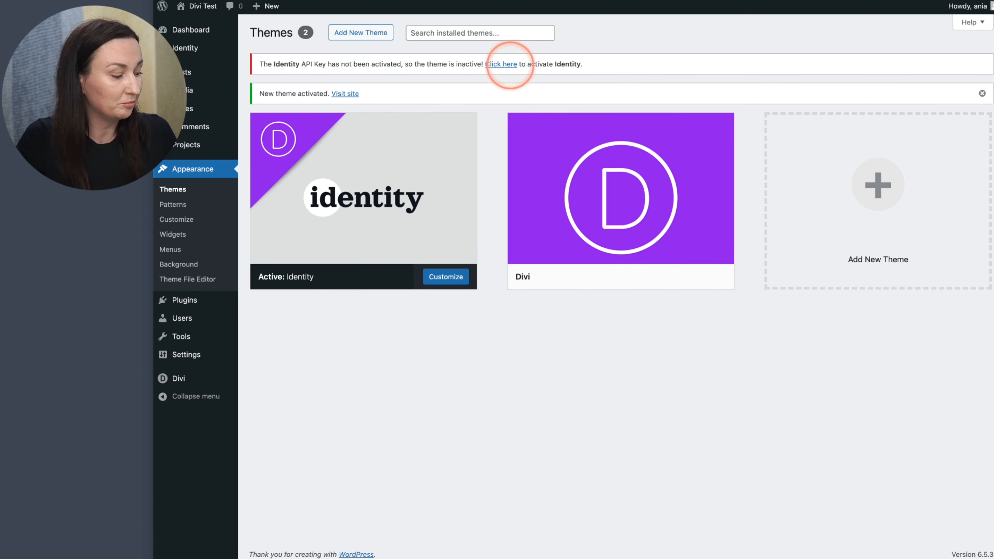
{"action": "left_click", "coordinate": [503, 68]}
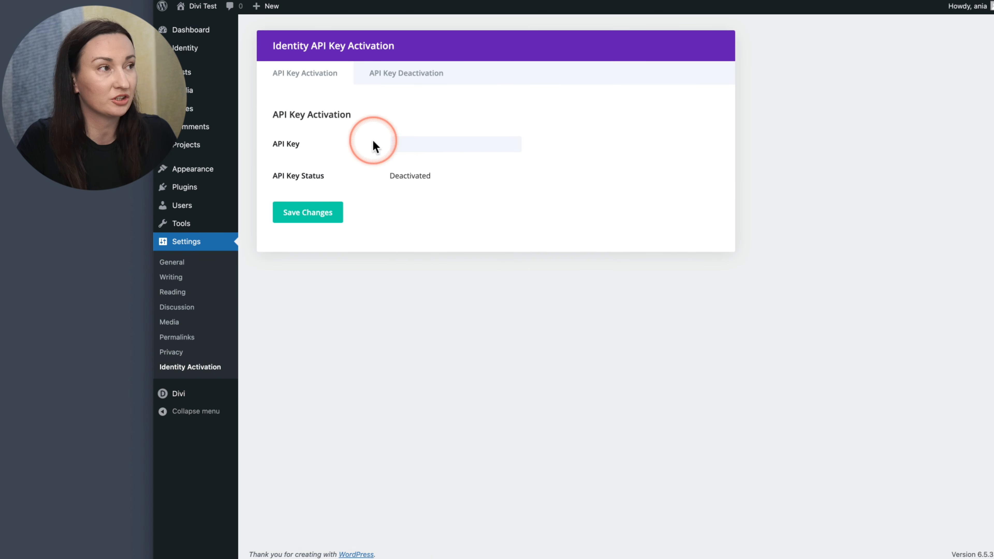
{"action": "left_click", "coordinate": [410, 150]}
{"action": "key", "text": "super+v"}
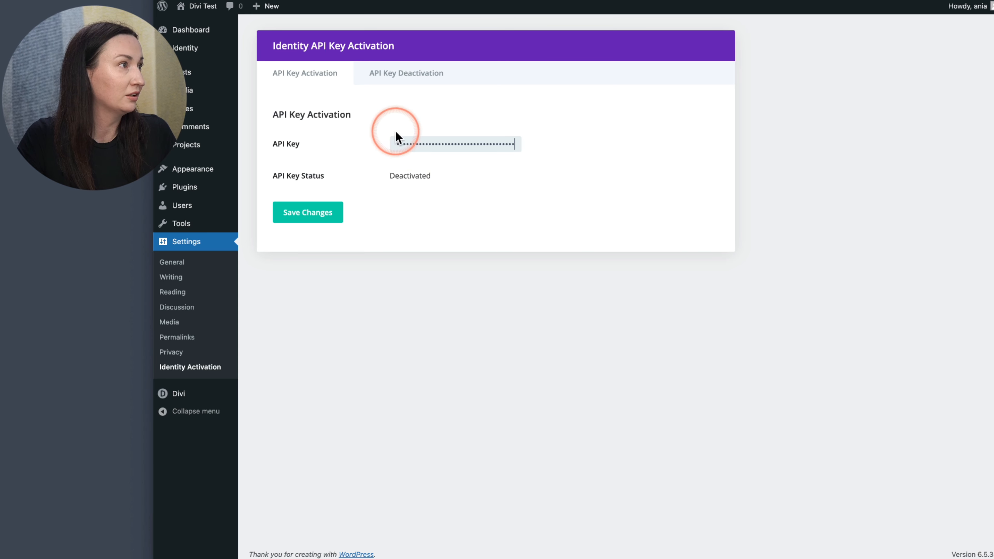
{"action": "left_click", "coordinate": [320, 217]}
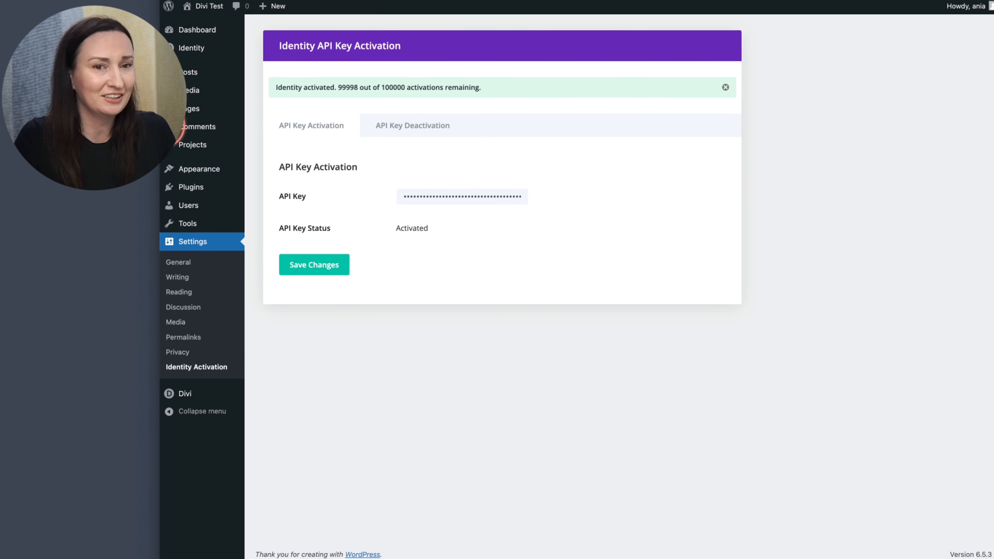
Import the Identity demo content with all import options included.
{"action": "mouse_move", "coordinate": [208, 53]}
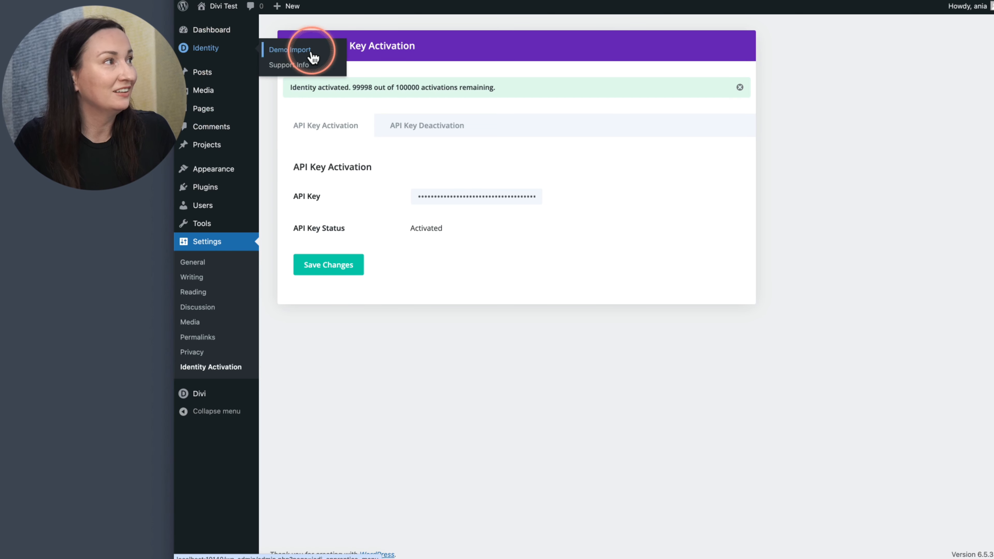
{"action": "left_click", "coordinate": [299, 52]}
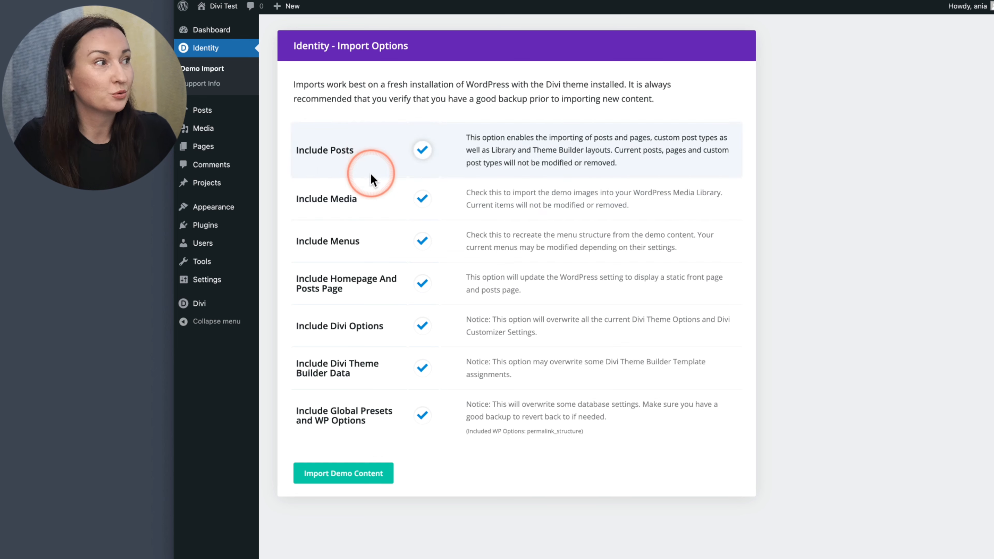
{"action": "left_click", "coordinate": [353, 484]}
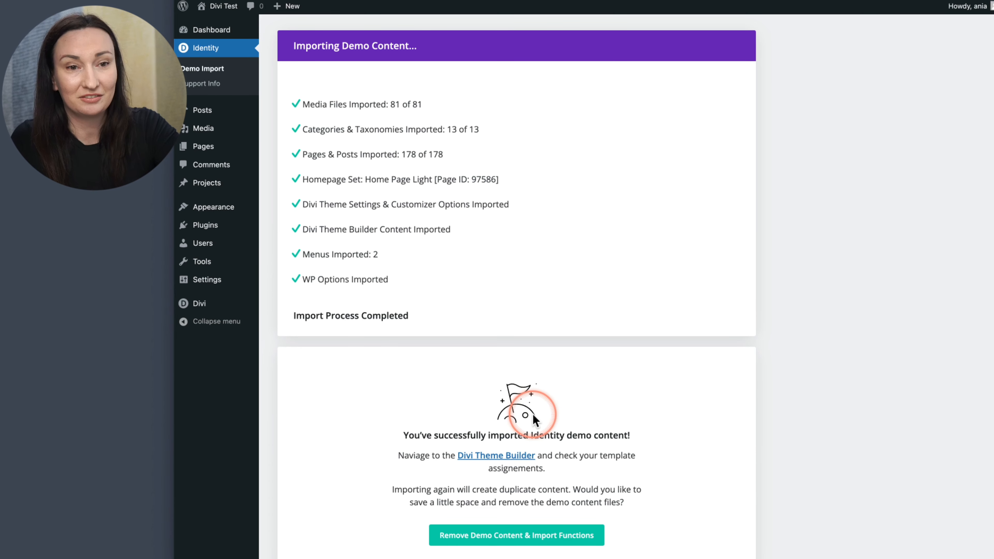
{"action": "scroll", "coordinate": [533, 414], "scroll_direction": "down", "scroll_amount": 1}
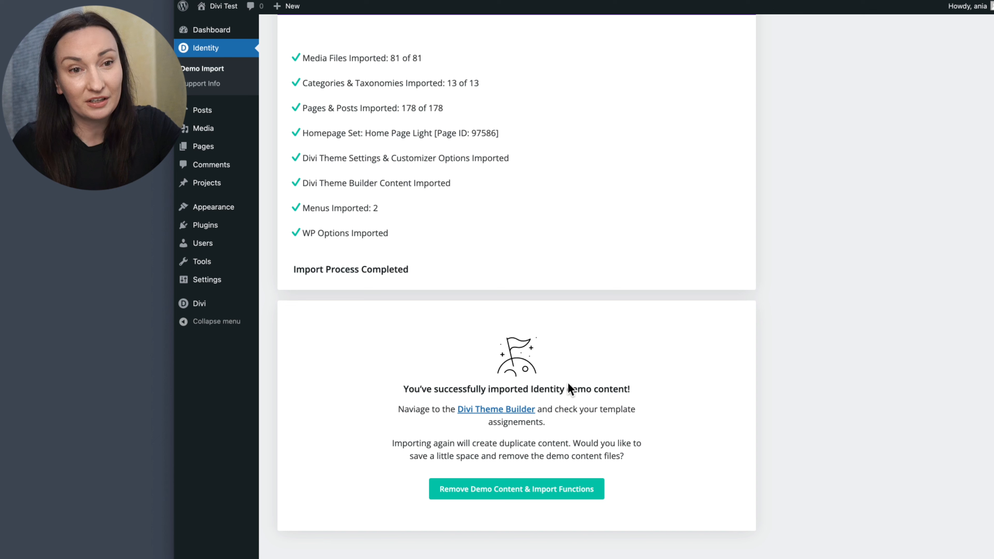
Open the Divi Theme Builder and check the imported template assignments, including Home Page Light and Home Page Dark.
{"action": "left_click", "coordinate": [525, 378]}
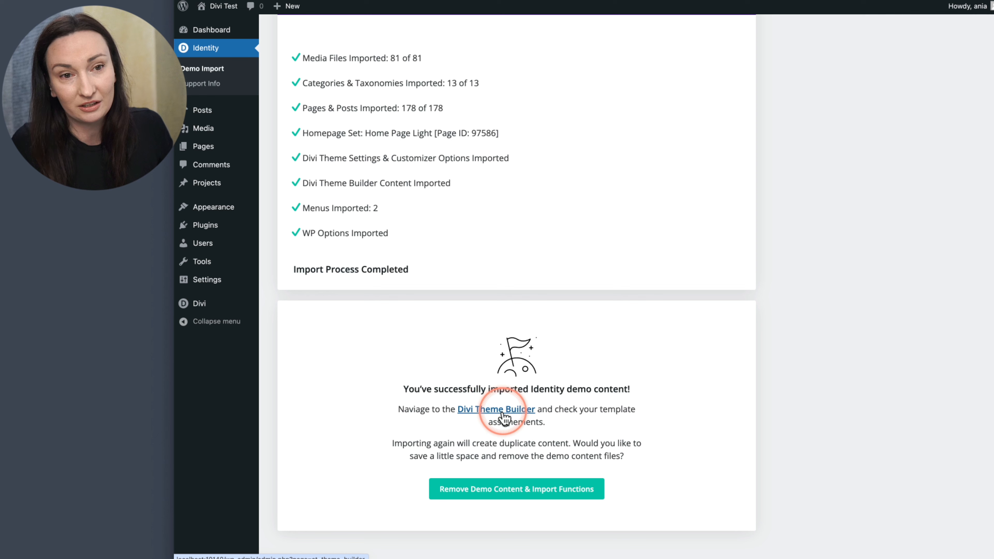
{"action": "mouse_move", "coordinate": [198, 304]}
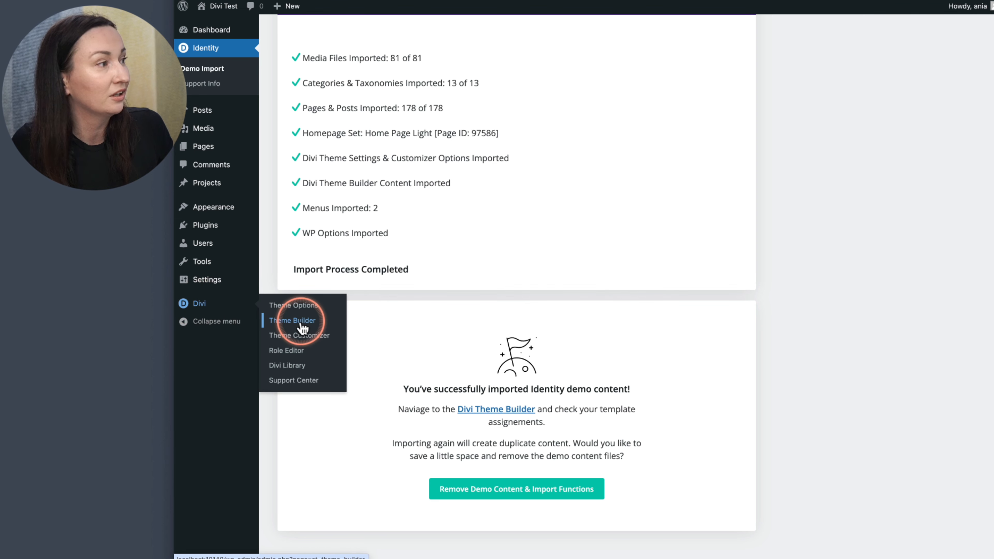
{"action": "left_click", "coordinate": [293, 321]}
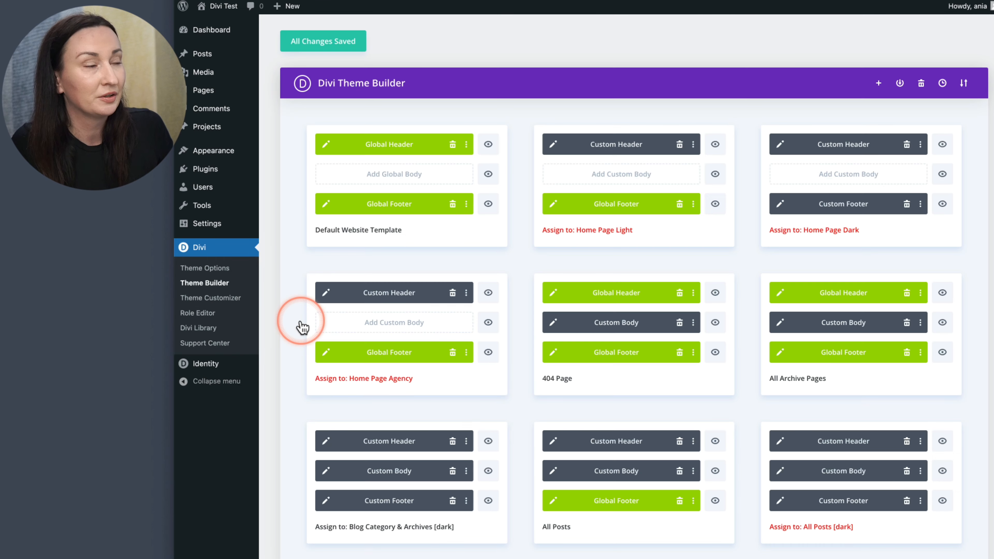
{"action": "left_click", "coordinate": [611, 236]}
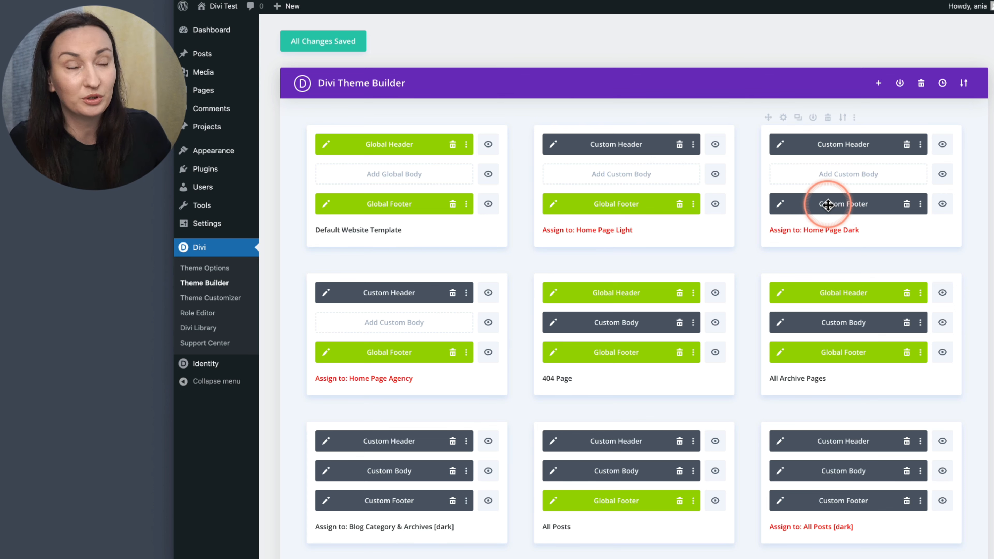
Assign the Home Page Light template to the specific page Home Page Light.
{"action": "left_click", "coordinate": [557, 119]}
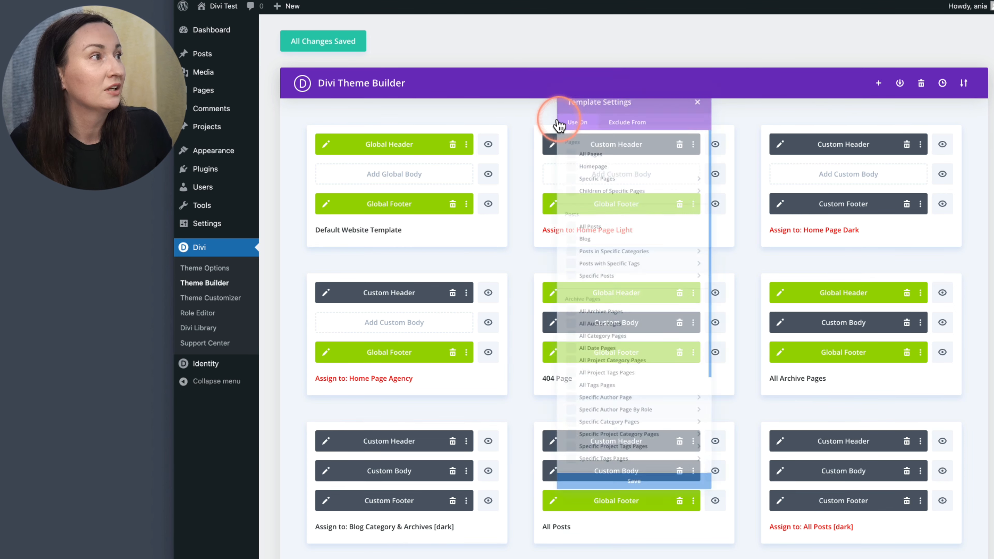
{"action": "left_click", "coordinate": [583, 147]}
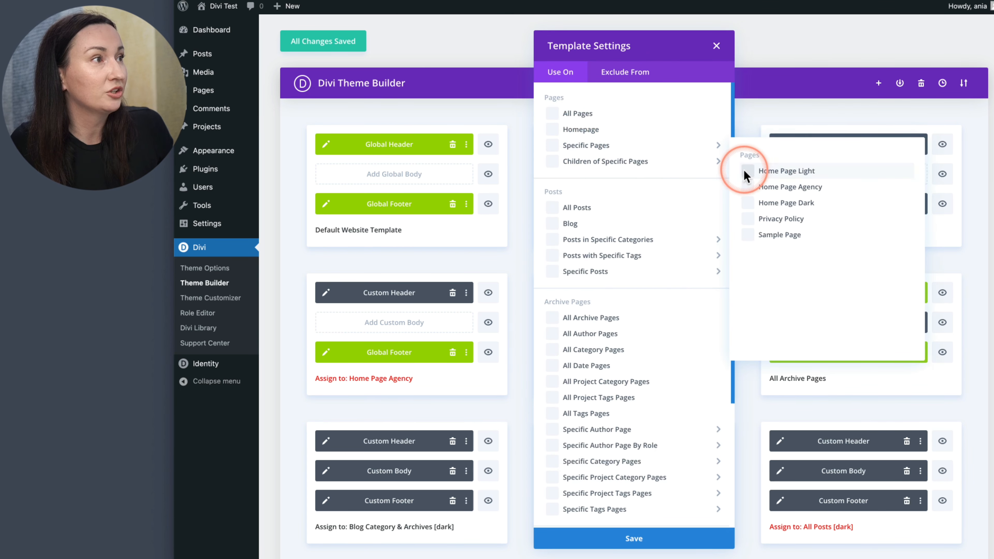
{"action": "left_click", "coordinate": [747, 171]}
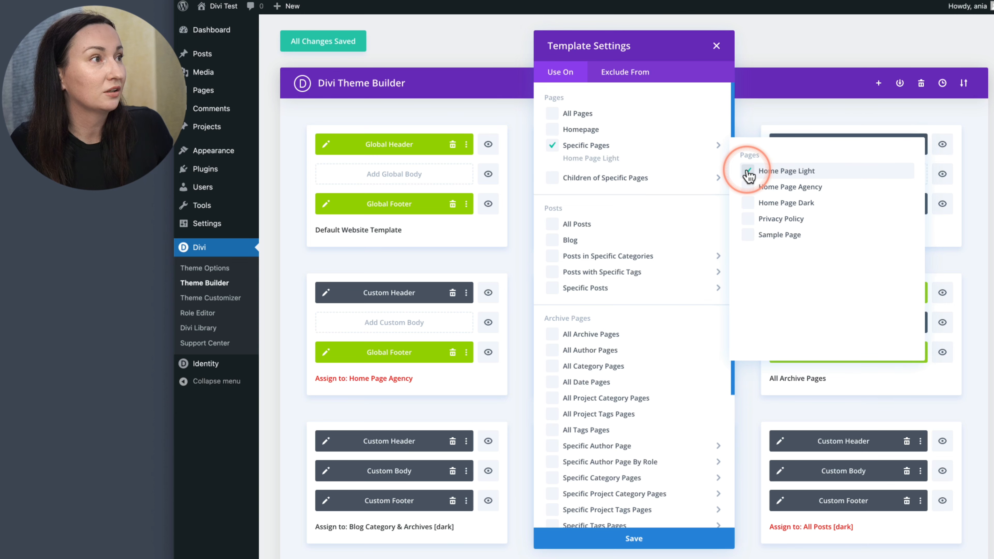
{"action": "left_click", "coordinate": [716, 542]}
Assign the Home Page Dark template to the specific page Home Page Dark.
{"action": "left_click", "coordinate": [785, 118]}
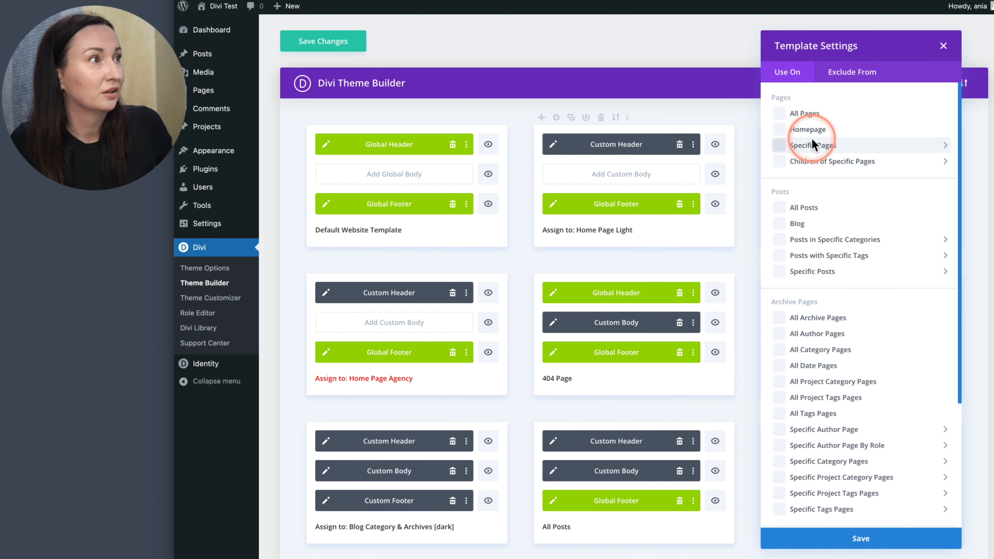
{"action": "left_click", "coordinate": [812, 145]}
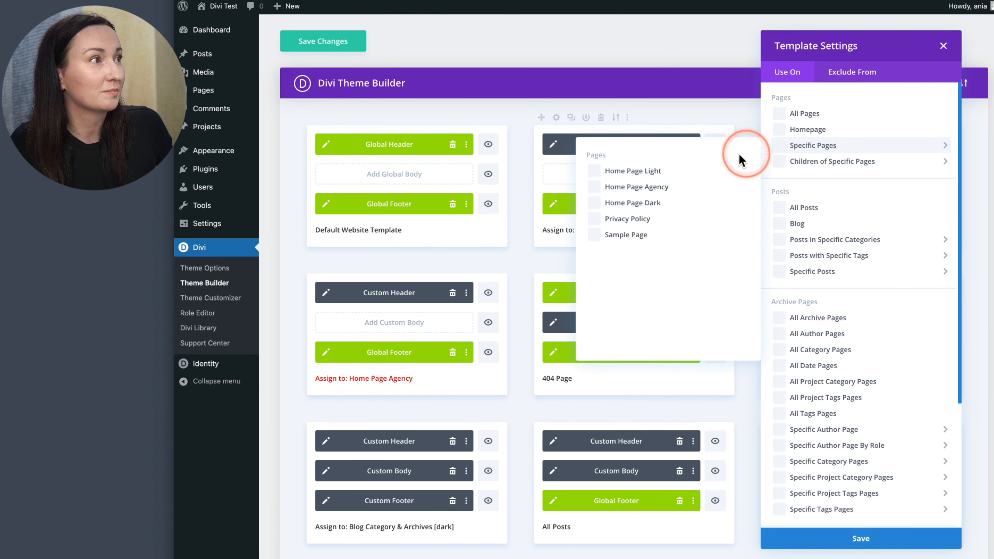
{"action": "left_click", "coordinate": [602, 203]}
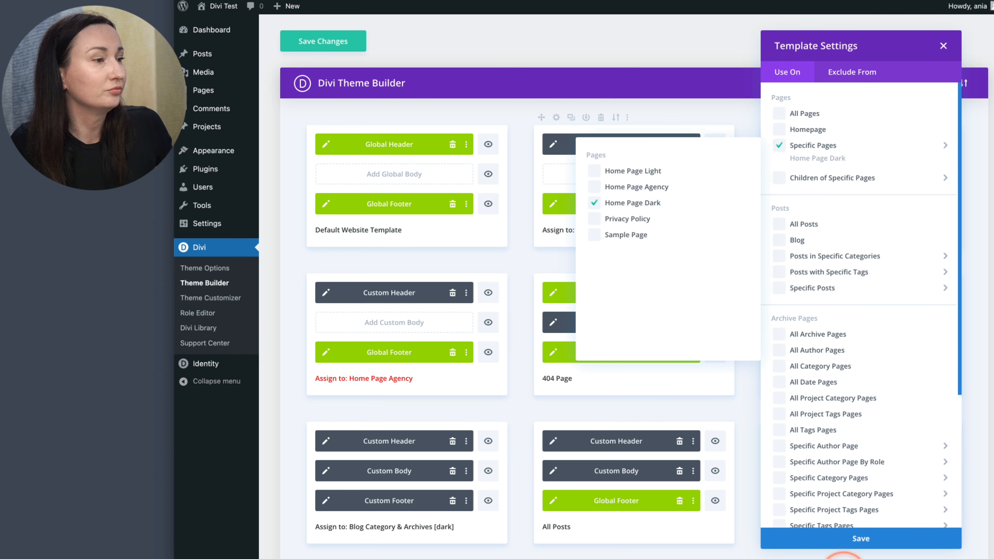
{"action": "left_click", "coordinate": [849, 539]}
Assign the Home Page Agency template to the specific page Home Page Agency.
{"action": "left_click", "coordinate": [329, 266]}
{"action": "left_click", "coordinate": [341, 271]}
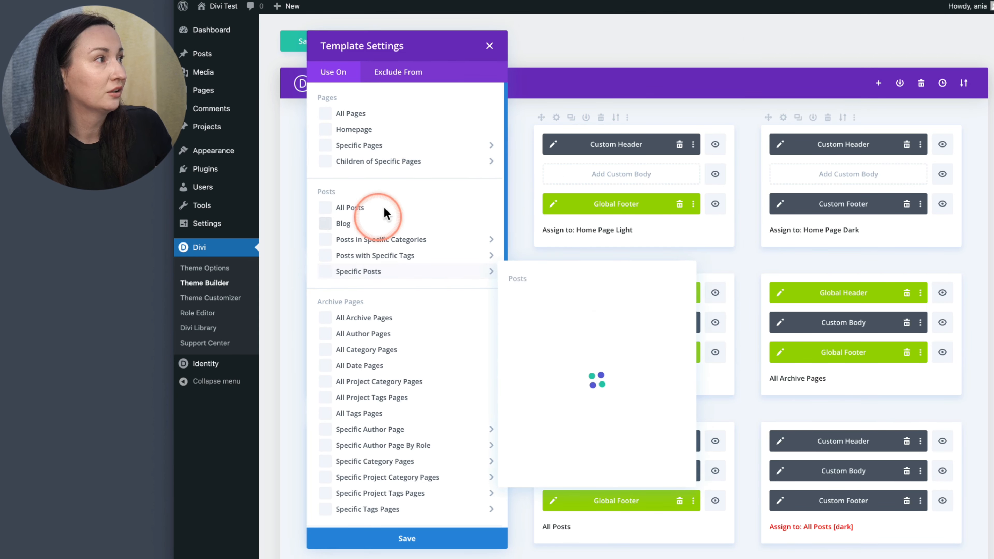
{"action": "left_click", "coordinate": [428, 145]}
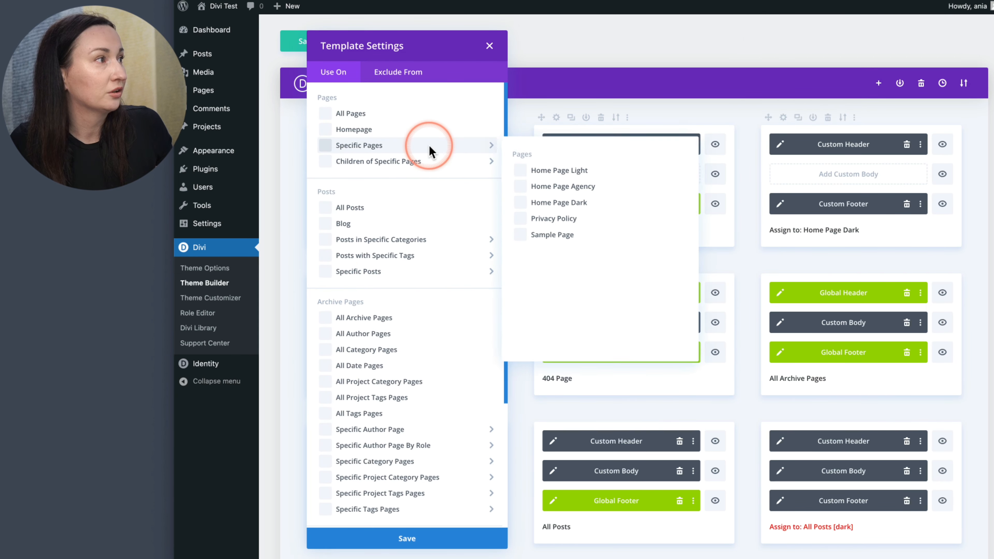
{"action": "left_click", "coordinate": [528, 188]}
{"action": "left_click", "coordinate": [493, 539]}
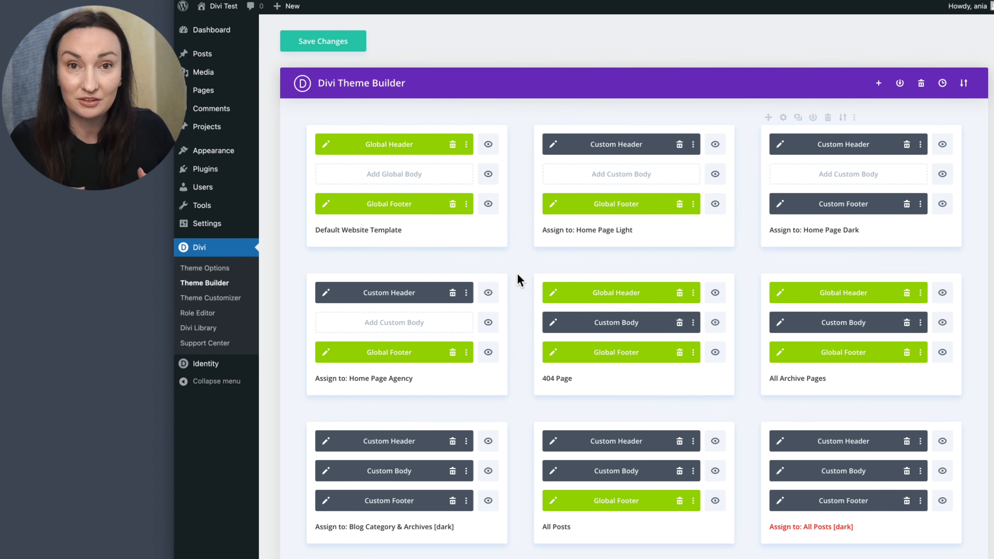
Examine the remaining templates in the Theme Builder, especially the assignment of the All Posts [dark] template.
{"action": "left_click", "coordinate": [552, 251]}
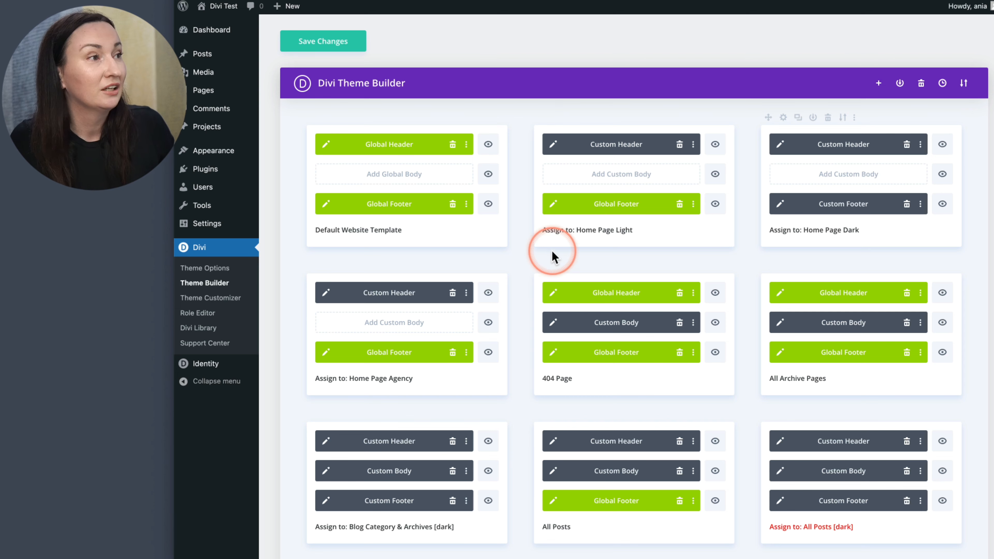
{"action": "scroll", "coordinate": [557, 255], "scroll_direction": "down", "scroll_amount": 3}
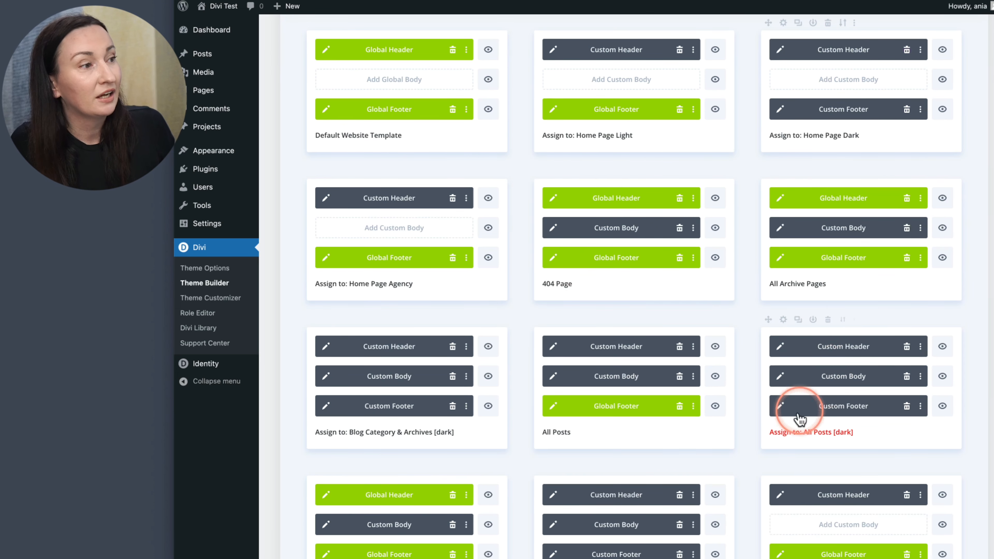
{"action": "left_click", "coordinate": [798, 433]}
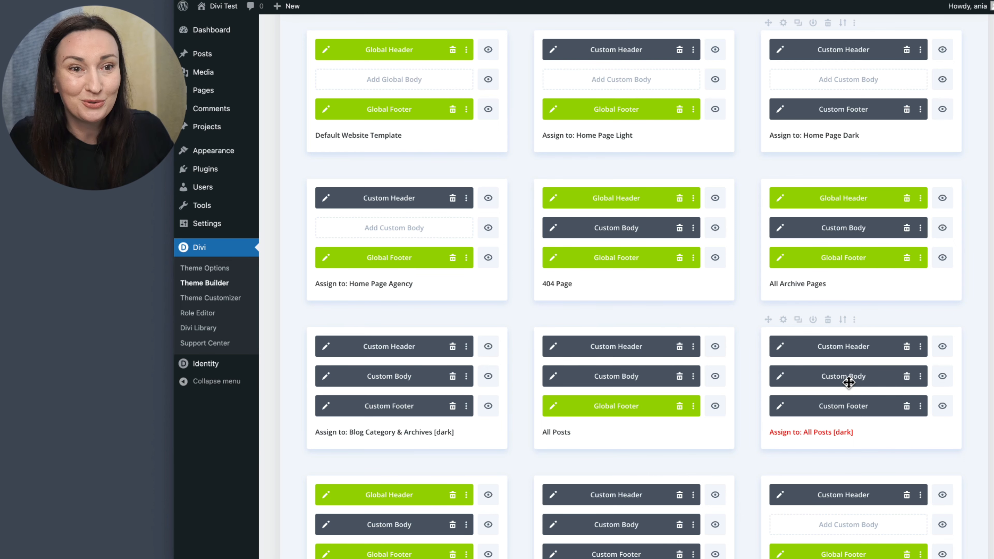
{"action": "scroll", "coordinate": [848, 382], "scroll_direction": "down", "scroll_amount": 1}
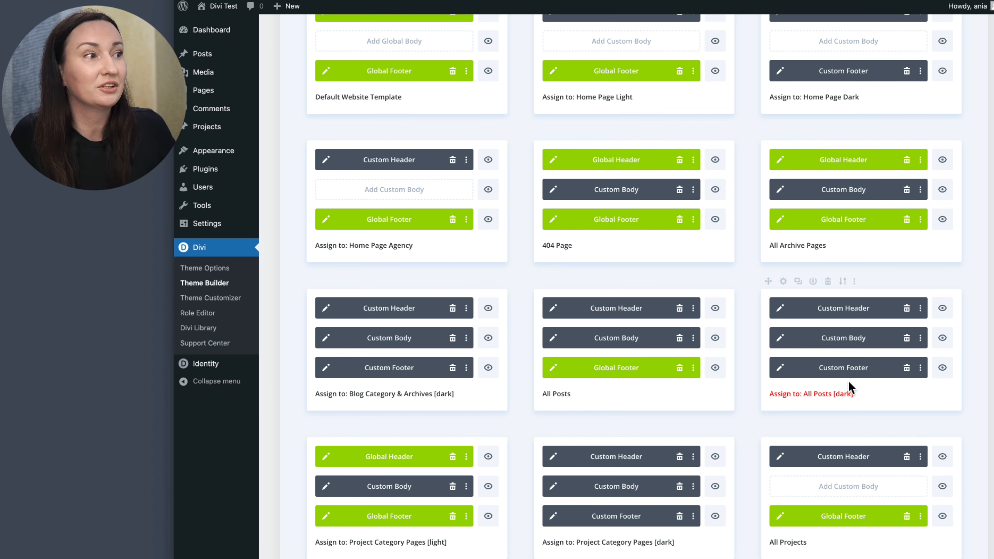
{"action": "left_click", "coordinate": [834, 395]}
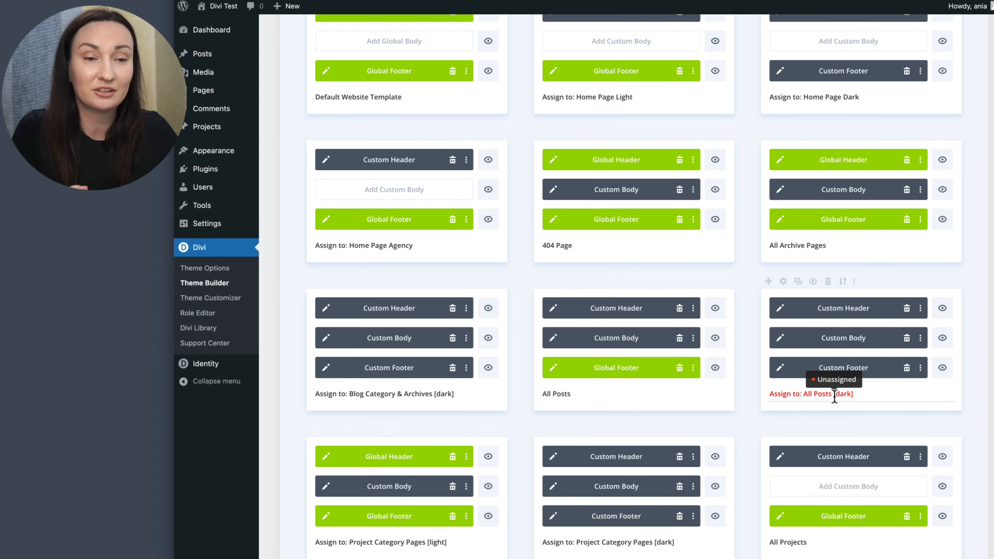
{"action": "left_click", "coordinate": [833, 395]}
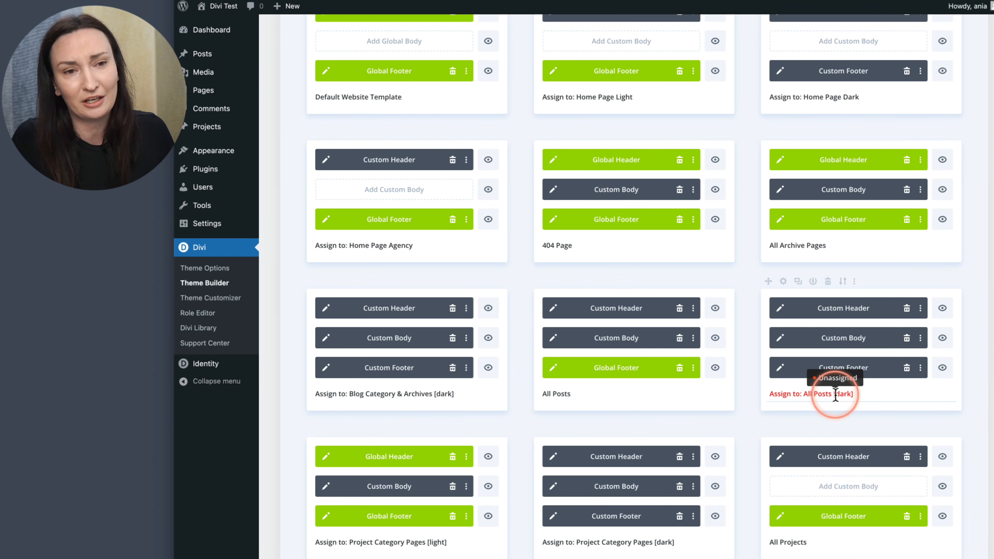
{"action": "left_click", "coordinate": [847, 357]}
{"action": "left_click", "coordinate": [833, 368]}
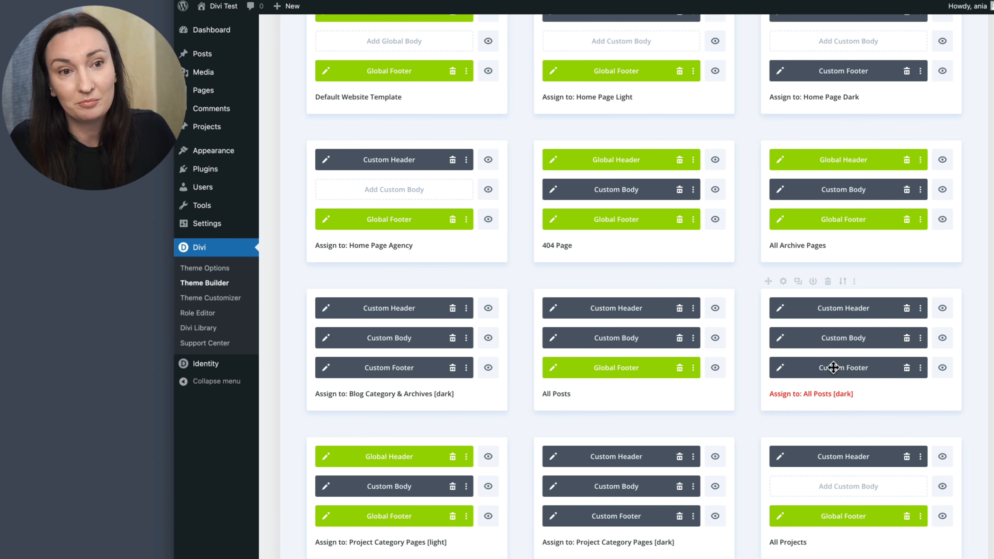
Save the changed template assignments in the Divi Theme Builder.
{"action": "scroll", "coordinate": [834, 368], "scroll_direction": "up", "scroll_amount": 4}
{"action": "left_click", "coordinate": [637, 331]}
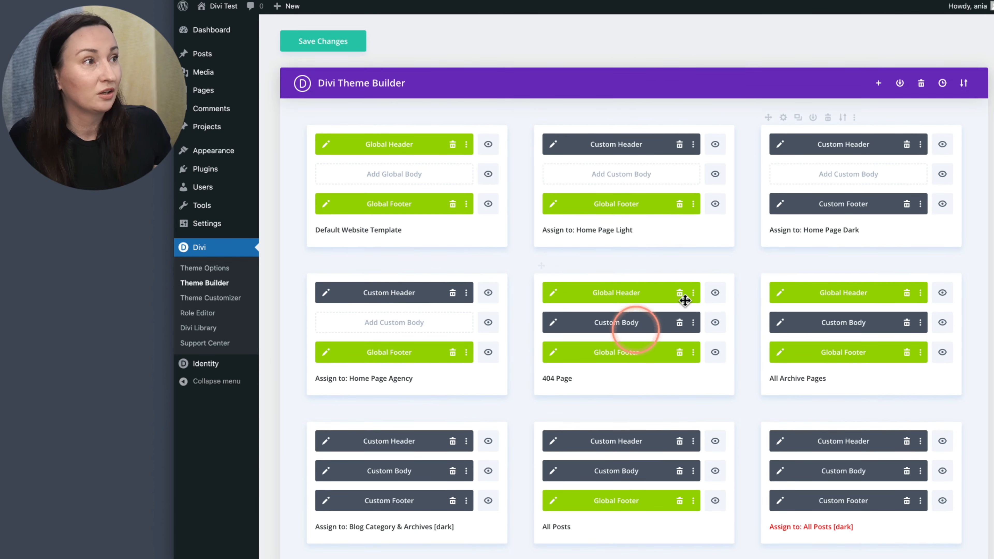
{"action": "left_click", "coordinate": [727, 282]}
{"action": "left_click", "coordinate": [323, 41]}
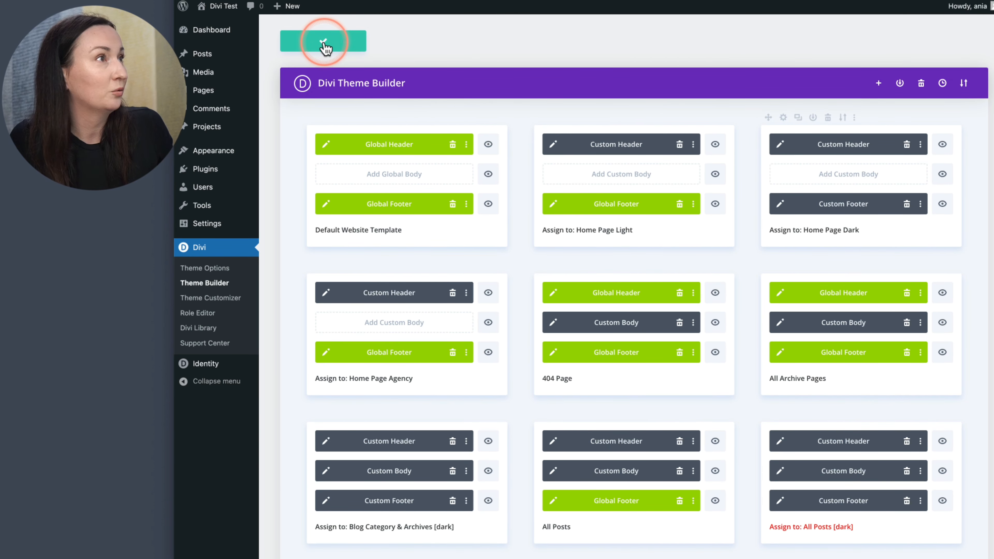
Visit the live site and review the imported home page from the hero section down to the portfolio.
{"action": "mouse_move", "coordinate": [221, 8]}
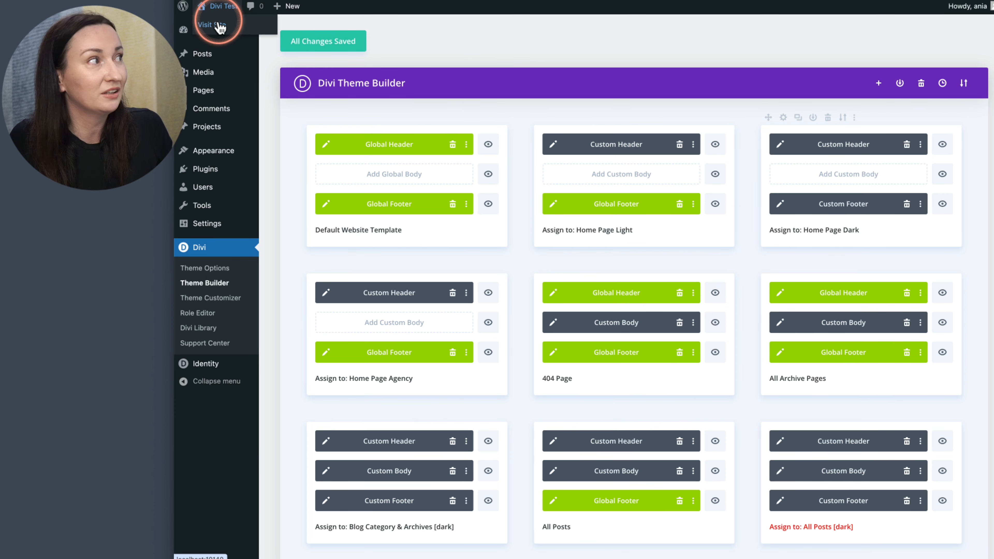
{"action": "left_click", "coordinate": [222, 28]}
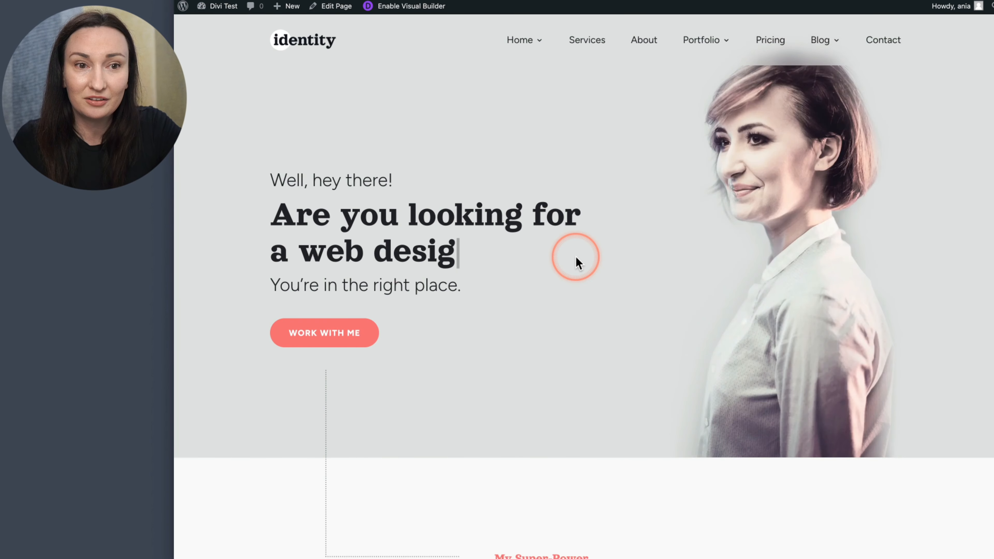
{"action": "scroll", "coordinate": [578, 262], "scroll_direction": "down", "scroll_amount": 2}
{"action": "scroll", "coordinate": [578, 262], "scroll_direction": "down", "scroll_amount": 12}
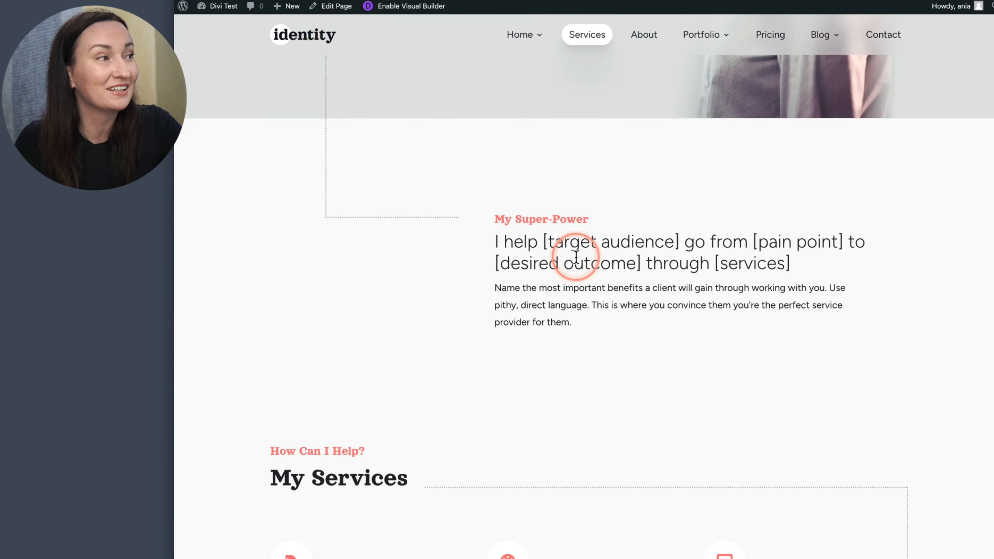
{"action": "scroll", "coordinate": [575, 256], "scroll_direction": "down", "scroll_amount": 20}
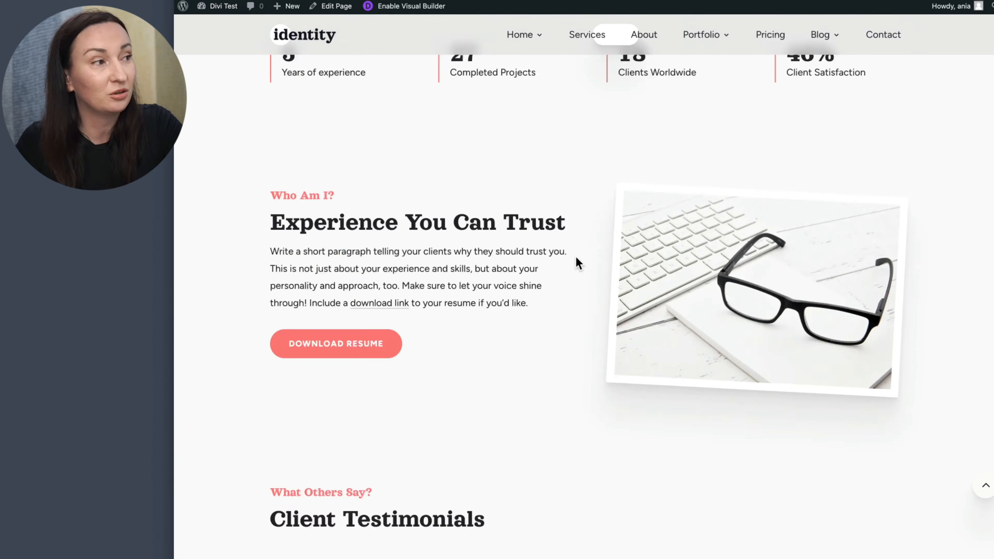
{"action": "scroll", "coordinate": [576, 257], "scroll_direction": "down", "scroll_amount": 20}
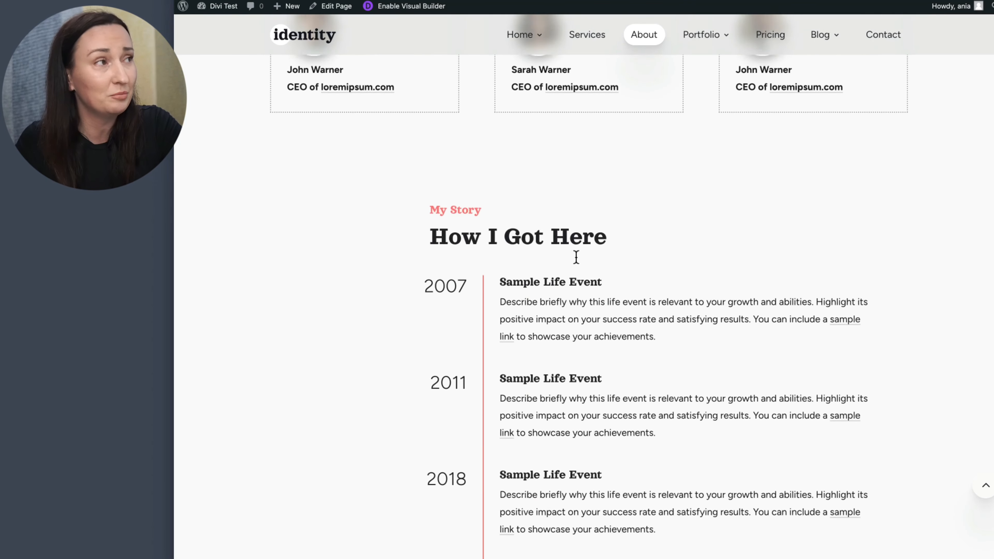
{"action": "scroll", "coordinate": [575, 257], "scroll_direction": "down", "scroll_amount": 20}
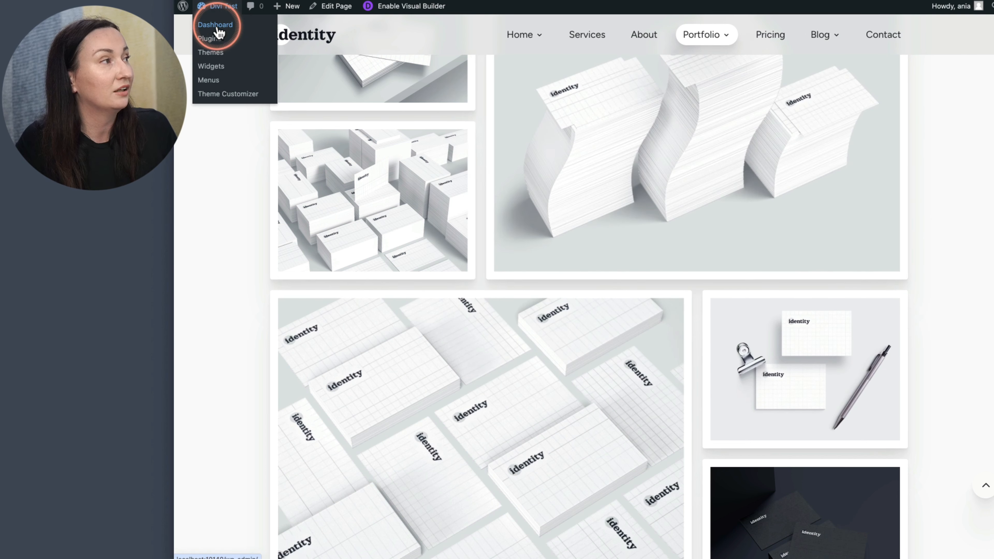
Return to the WordPress dashboard and open the Identity color settings in Divi Theme Options.
{"action": "left_click", "coordinate": [219, 28]}
{"action": "mouse_move", "coordinate": [204, 290]}
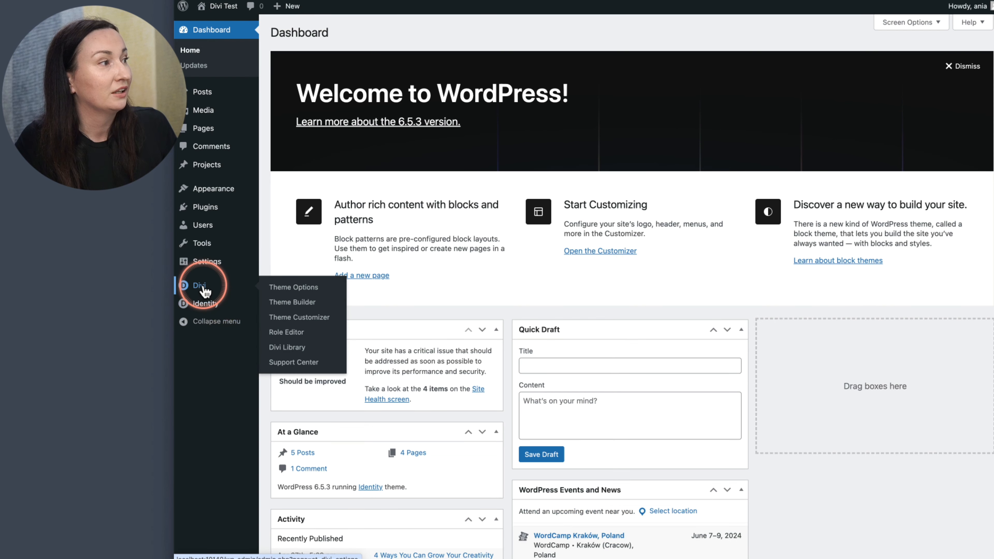
{"action": "left_click", "coordinate": [309, 291]}
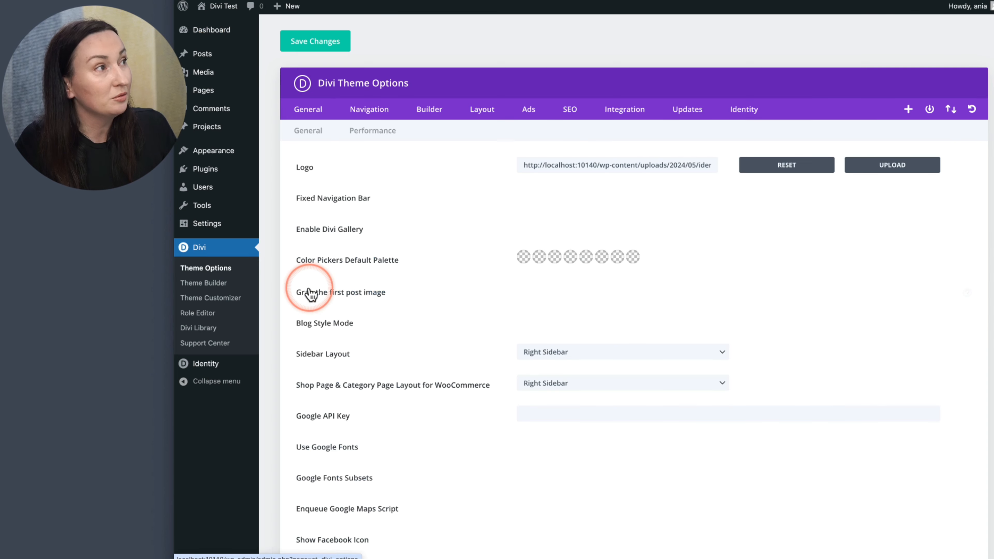
{"action": "left_click", "coordinate": [746, 113]}
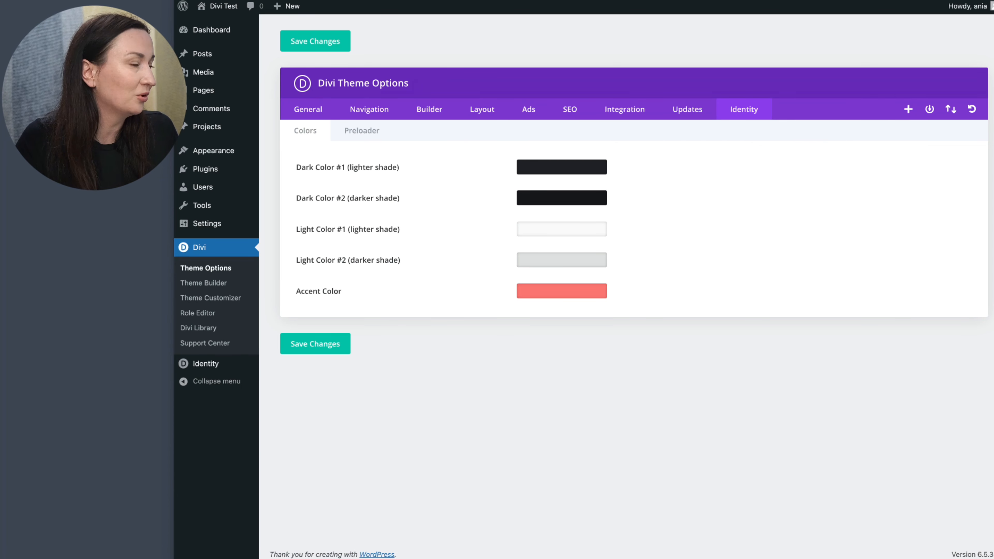
Set Dark Color #1 (lighter shade) to #363c47 and Dark Color #2 (darker shade) to #1b2128.
{"action": "left_click", "coordinate": [577, 168]}
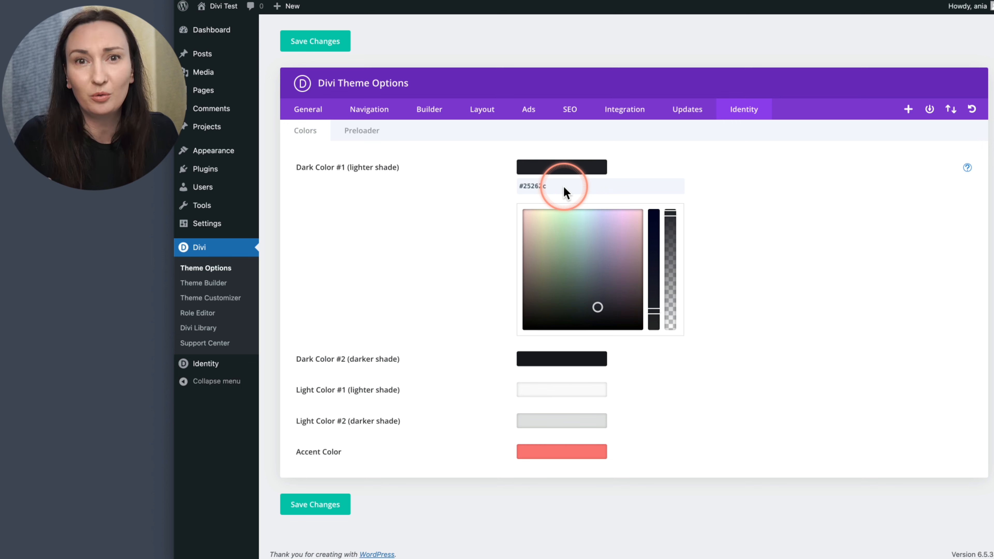
{"action": "left_click_drag", "start_coordinate": [564, 186], "coordinate": [455, 189]}
{"action": "type", "text": "#363c47"}
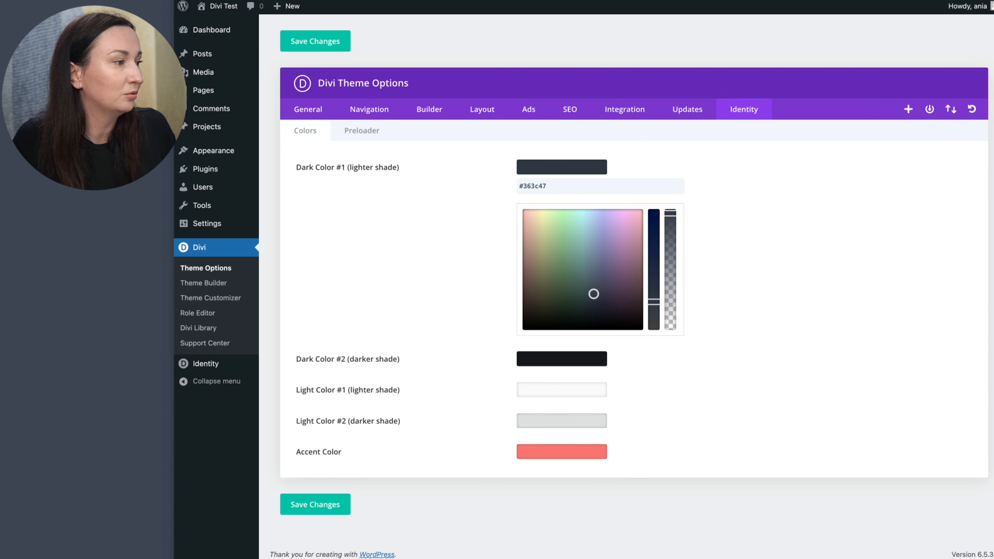
{"action": "left_click", "coordinate": [587, 361]}
{"action": "key", "text": "ctrl+a"}
{"action": "type", "text": "#1b2128"}
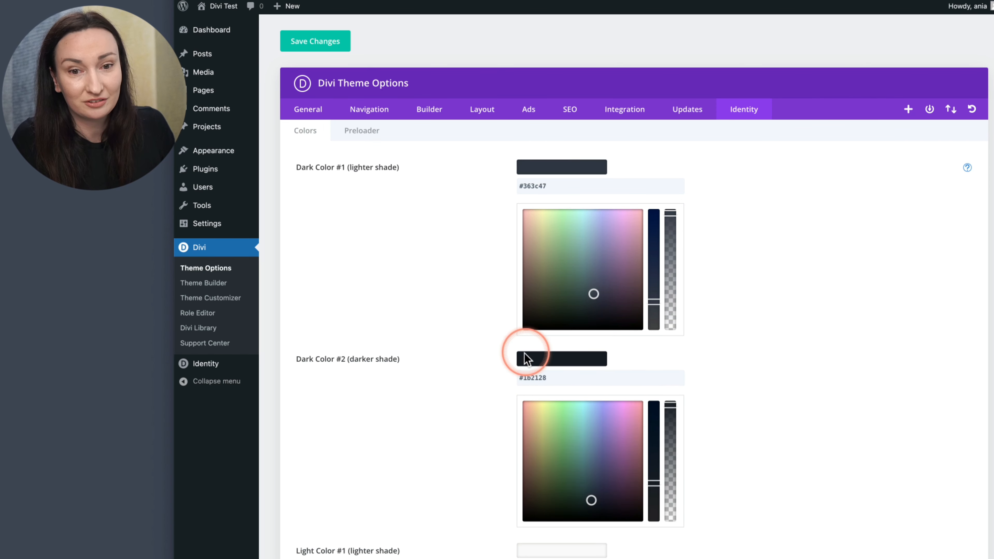
Set Light Color #1 (lighter shade) to #e1eeef.
{"action": "scroll", "coordinate": [506, 391], "scroll_direction": "down", "scroll_amount": 3}
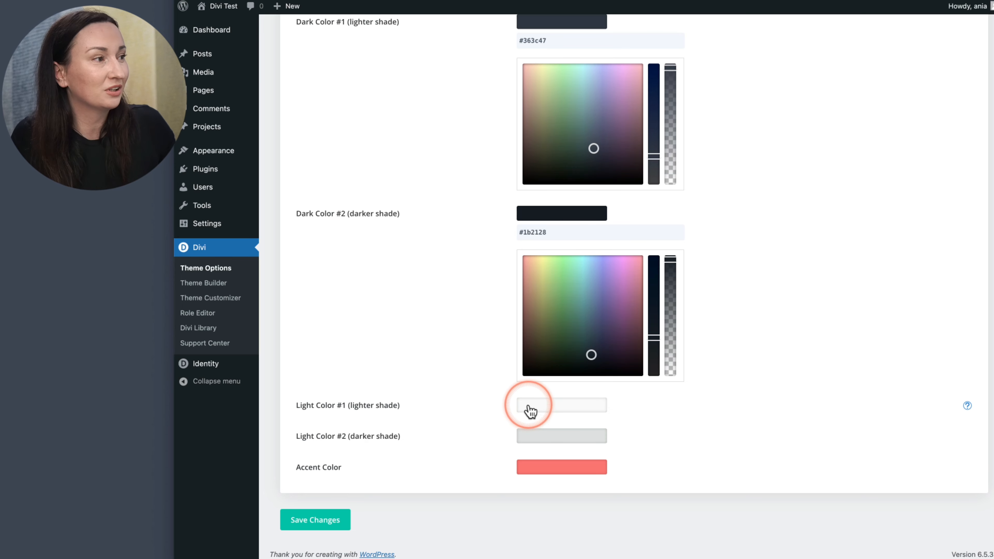
{"action": "left_click", "coordinate": [548, 405]}
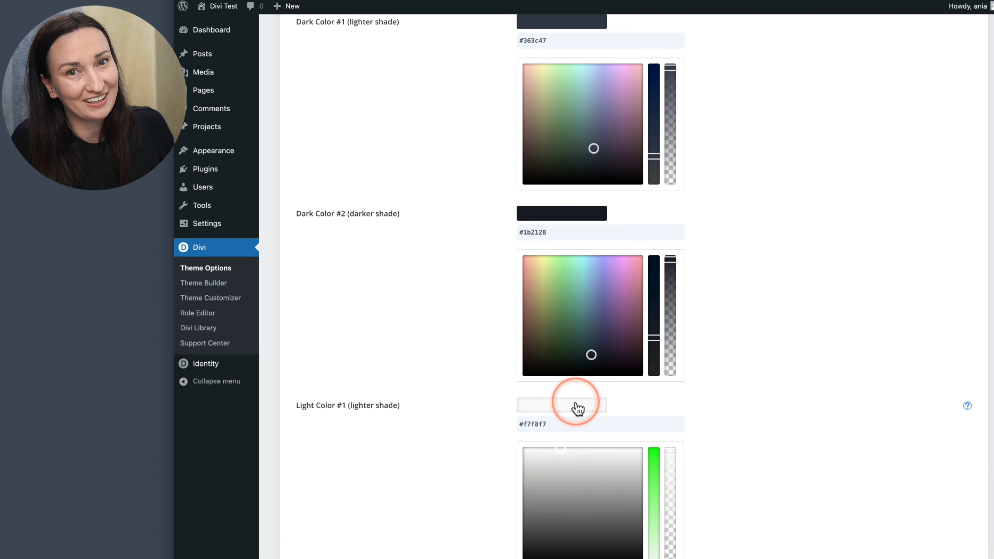
{"action": "left_click", "coordinate": [422, 425]}
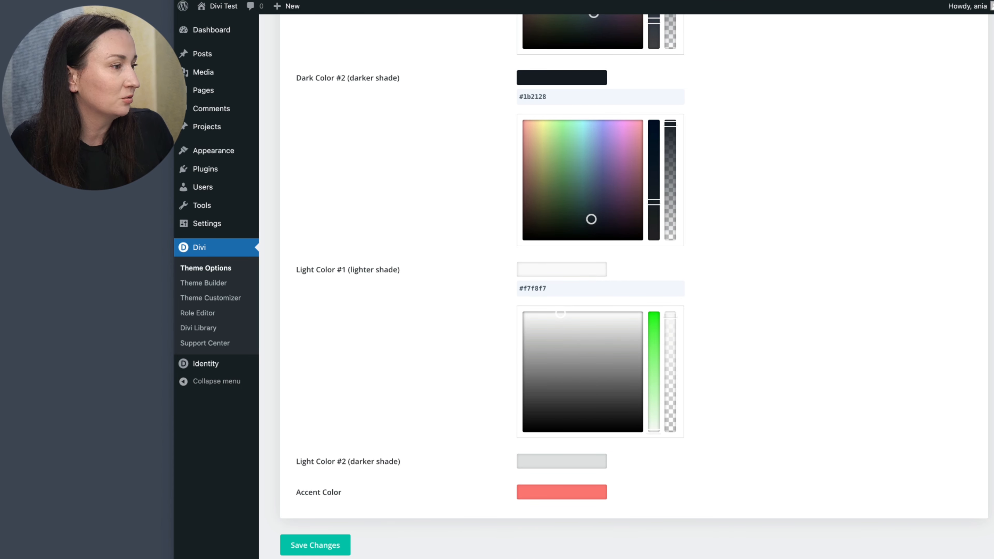
{"action": "left_click", "coordinate": [560, 283]}
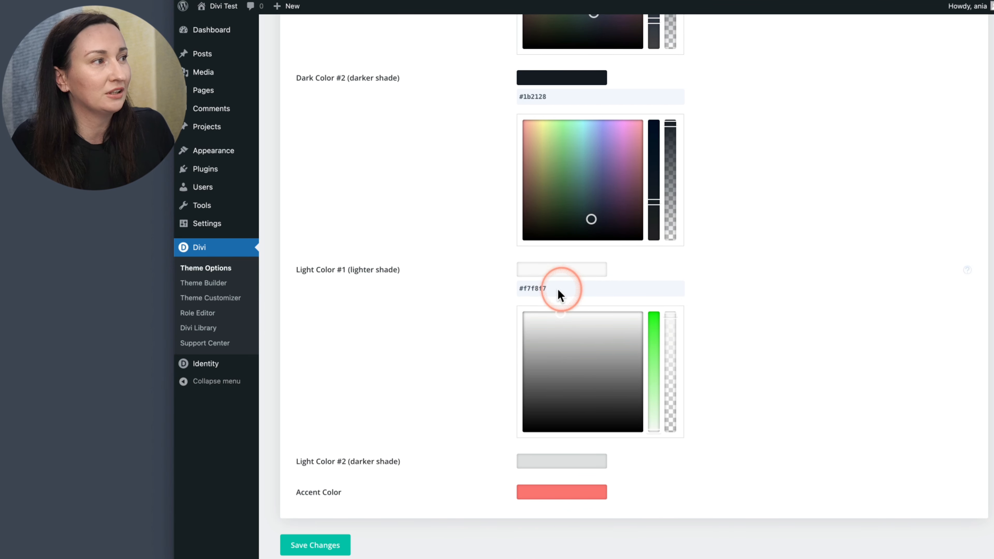
{"action": "type", "text": "#e1eeef"}
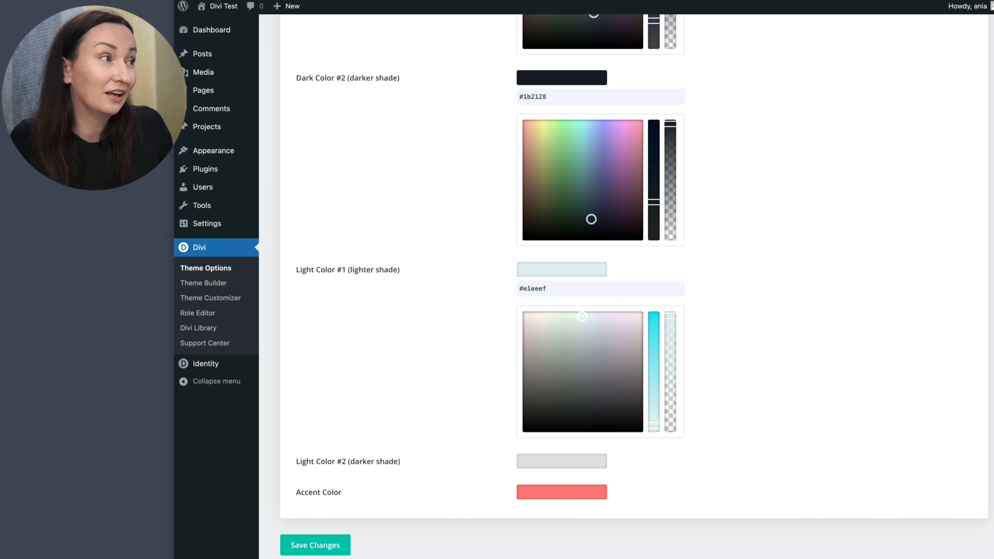
Set Light Color #2 (darker shade) to #c5e2e2.
{"action": "left_click", "coordinate": [538, 462]}
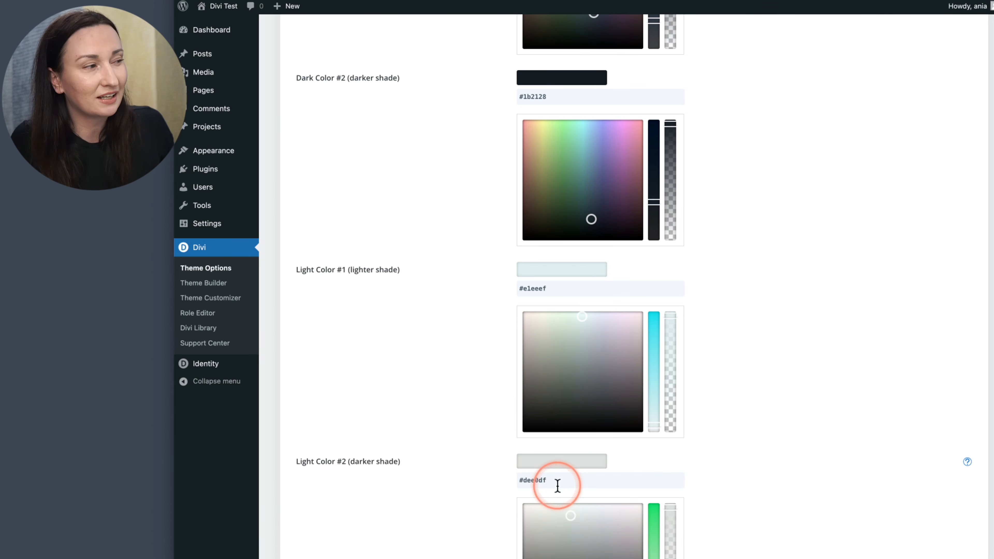
{"action": "left_click_drag", "start_coordinate": [557, 486], "coordinate": [501, 482]}
{"action": "type", "text": "#c5e2e2"}
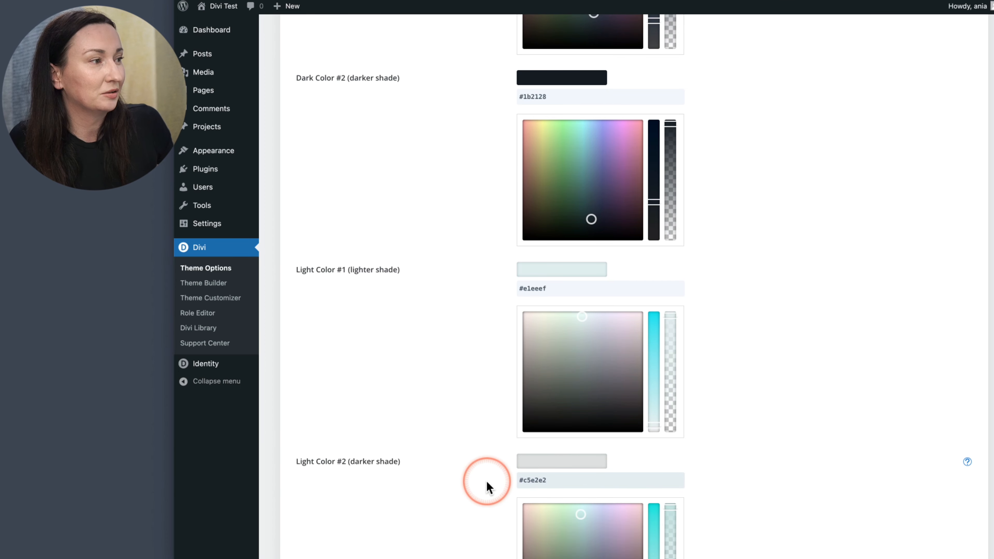
Set the Accent Color to #01a595 and save the theme options.
{"action": "scroll", "coordinate": [487, 487], "scroll_direction": "down", "scroll_amount": 5}
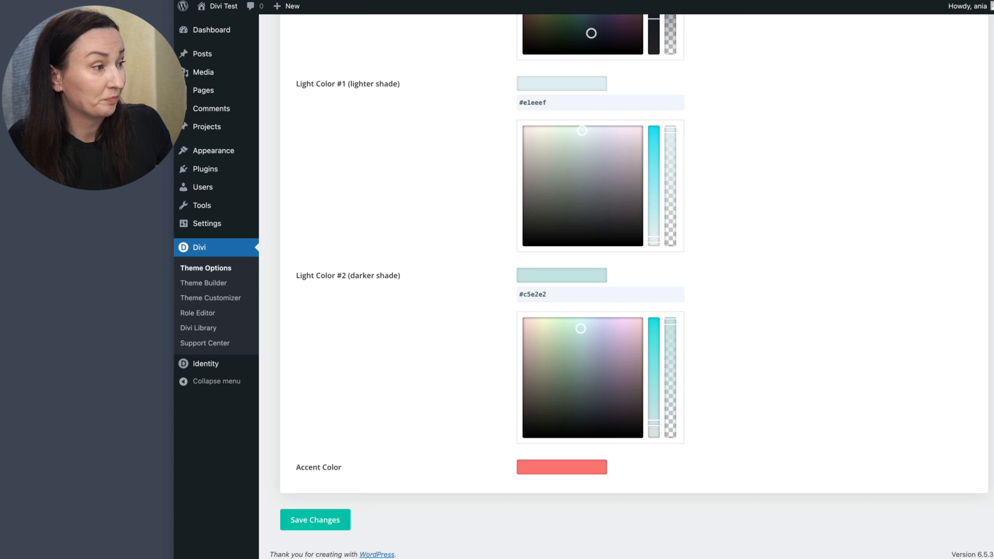
{"action": "left_click", "coordinate": [540, 470]}
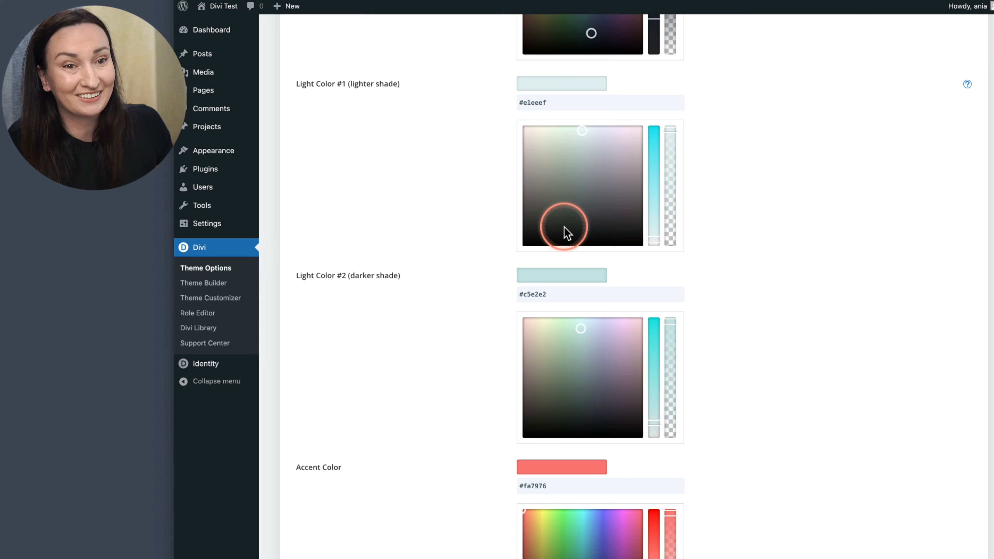
{"action": "scroll", "coordinate": [460, 405], "scroll_direction": "down", "scroll_amount": 4}
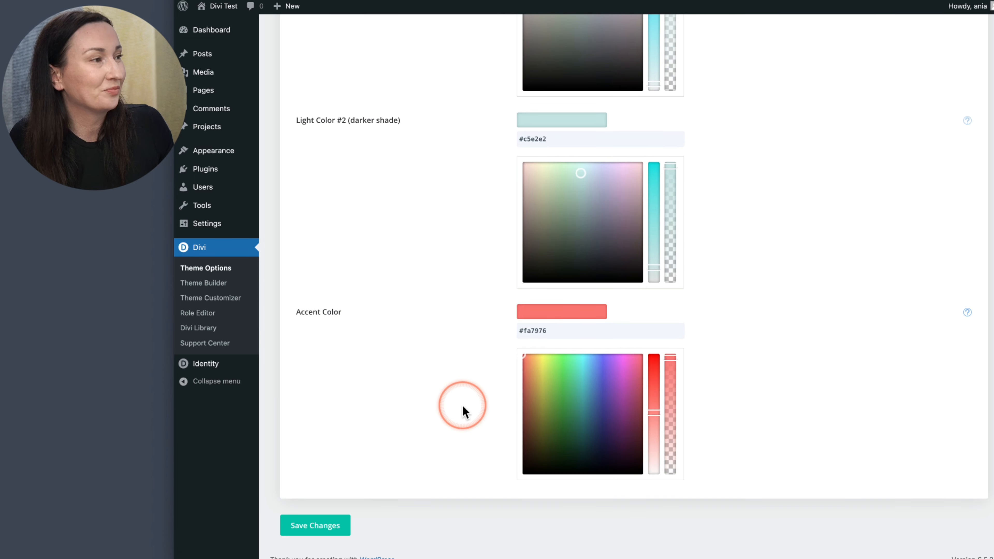
{"action": "left_click_drag", "start_coordinate": [555, 336], "coordinate": [438, 335]}
{"action": "left_click", "coordinate": [473, 387]}
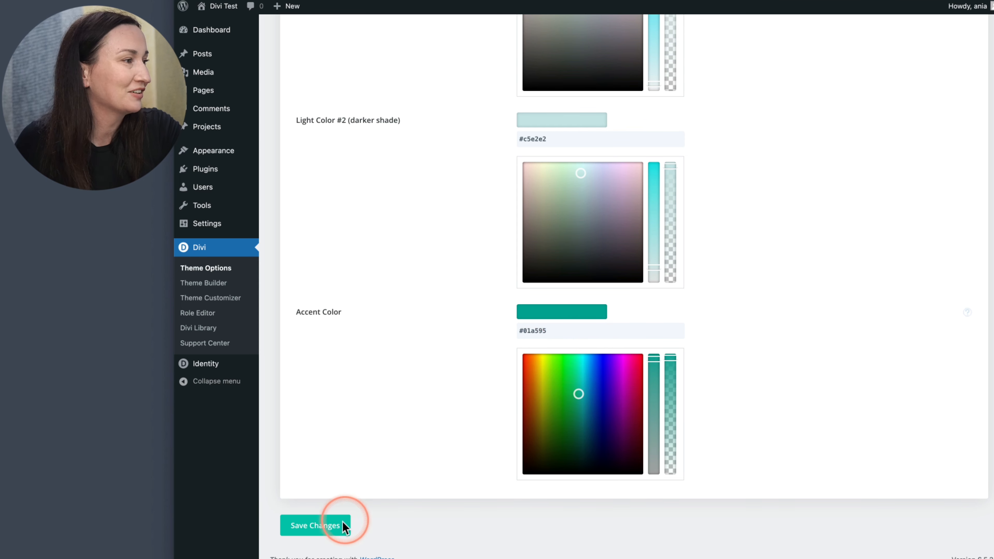
{"action": "left_click", "coordinate": [330, 529]}
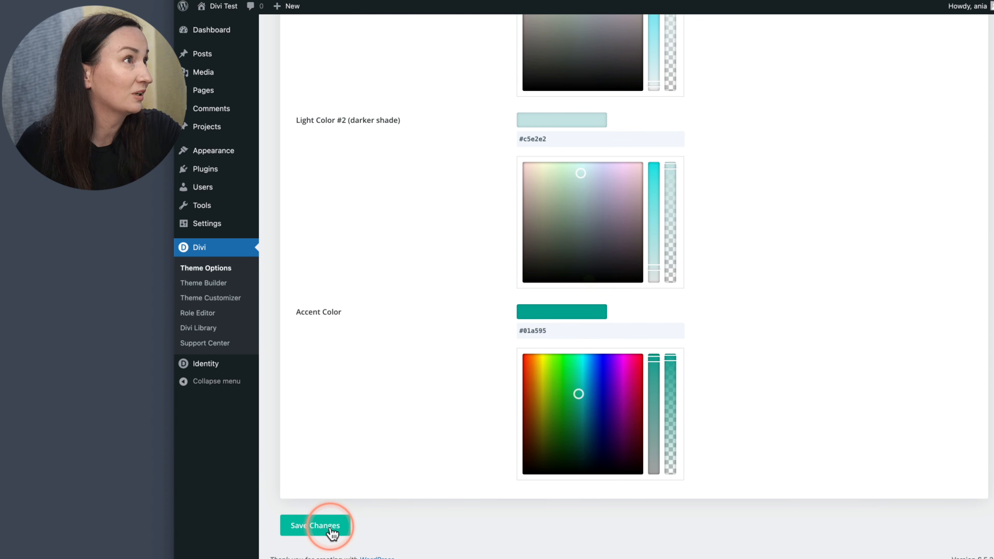
Choose the pulsing circle as Identity's preloader animation and set the Preloader Background to Light Color #1's value, #e1eeef.
{"action": "scroll", "coordinate": [383, 450], "scroll_direction": "up", "scroll_amount": 6}
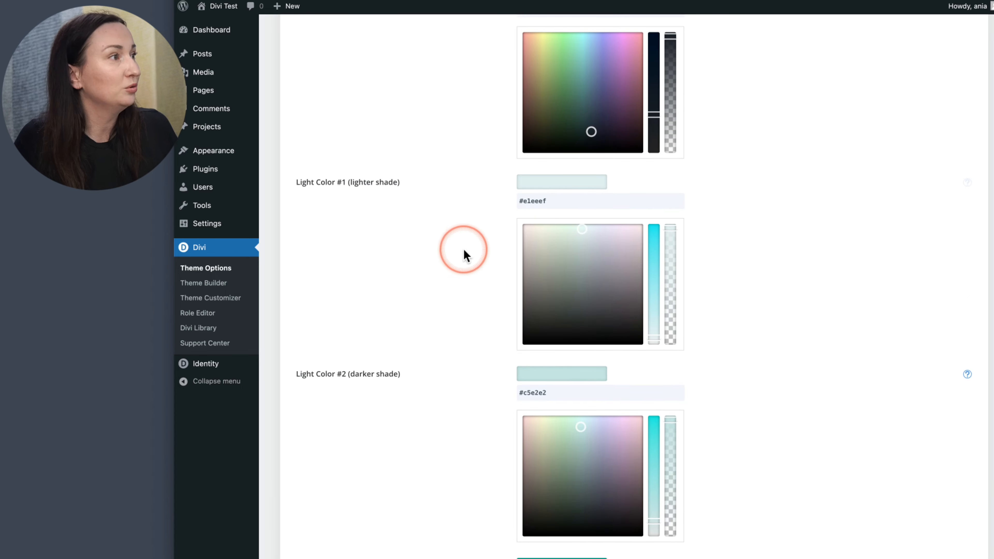
{"action": "double_click", "coordinate": [553, 203]}
{"action": "scroll", "coordinate": [460, 327], "scroll_direction": "up", "scroll_amount": 10}
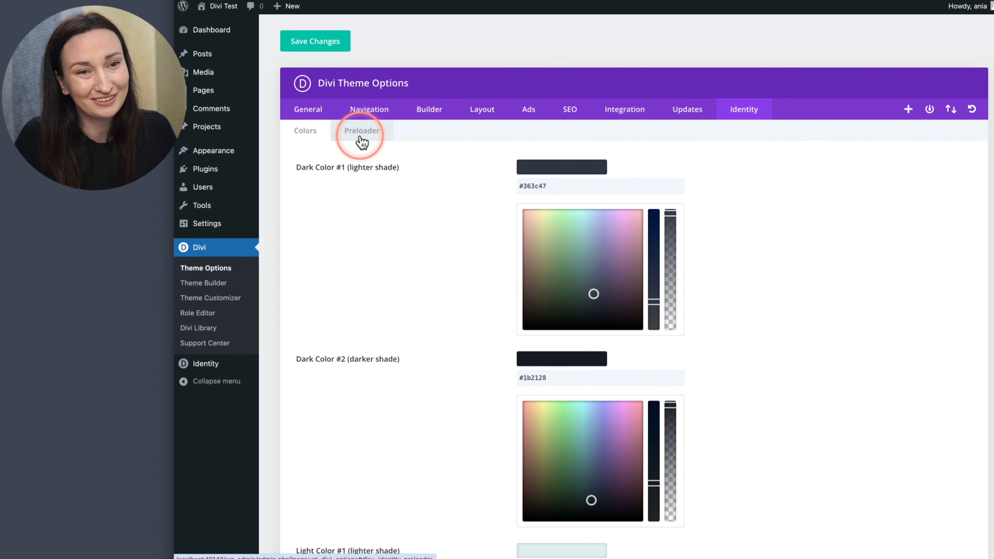
{"action": "left_click", "coordinate": [361, 137]}
{"action": "left_click", "coordinate": [662, 209]}
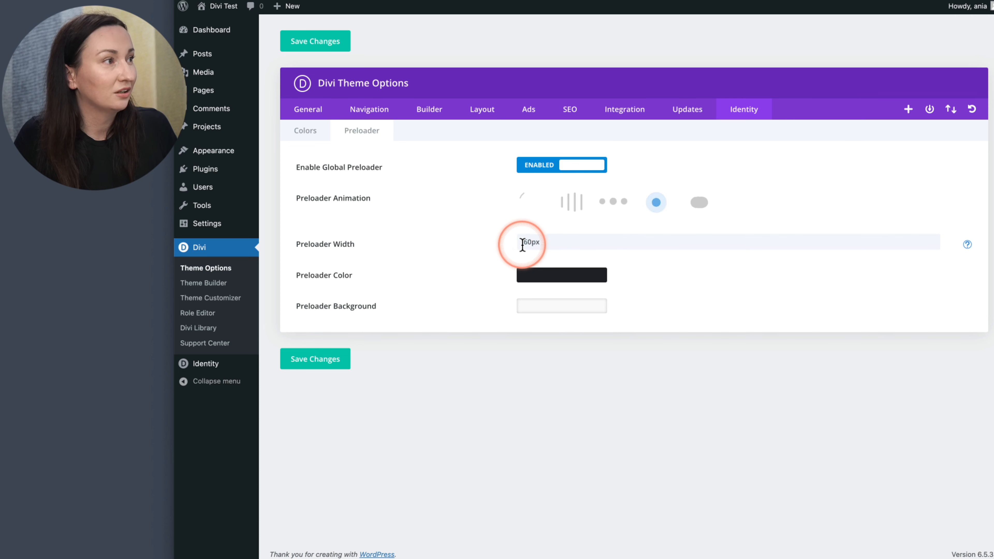
{"action": "left_click", "coordinate": [546, 308]}
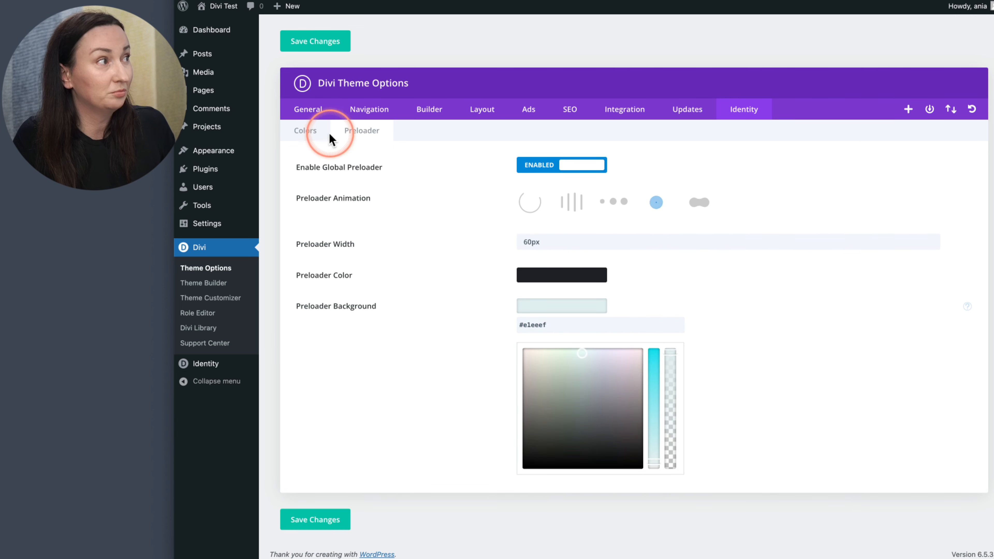
Reuse the accent color value #01a595 as the Preloader Color and save the theme options.
{"action": "left_click", "coordinate": [307, 133]}
{"action": "scroll", "coordinate": [438, 336], "scroll_direction": "down", "scroll_amount": 10}
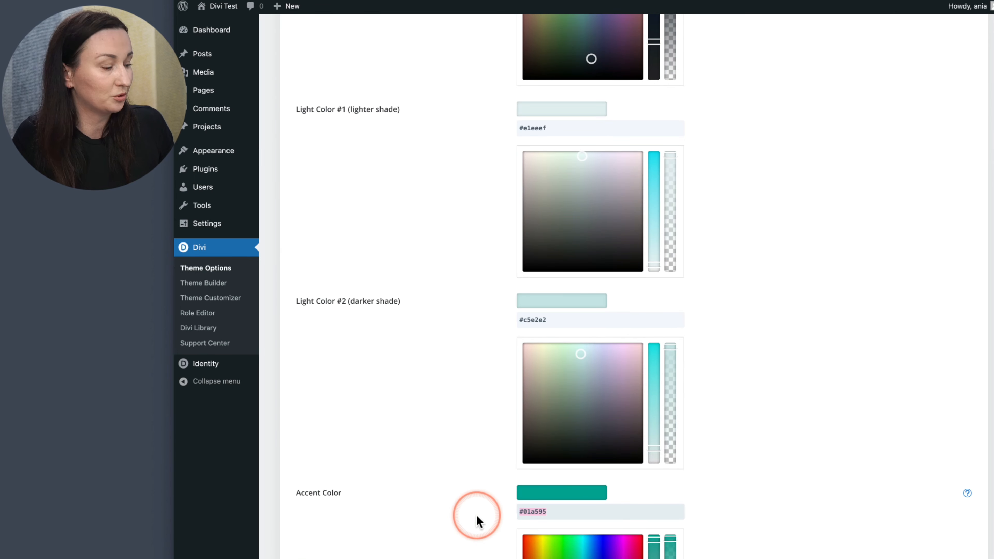
{"action": "scroll", "coordinate": [477, 522], "scroll_direction": "up", "scroll_amount": 4}
{"action": "scroll", "coordinate": [474, 517], "scroll_direction": "up", "scroll_amount": 6}
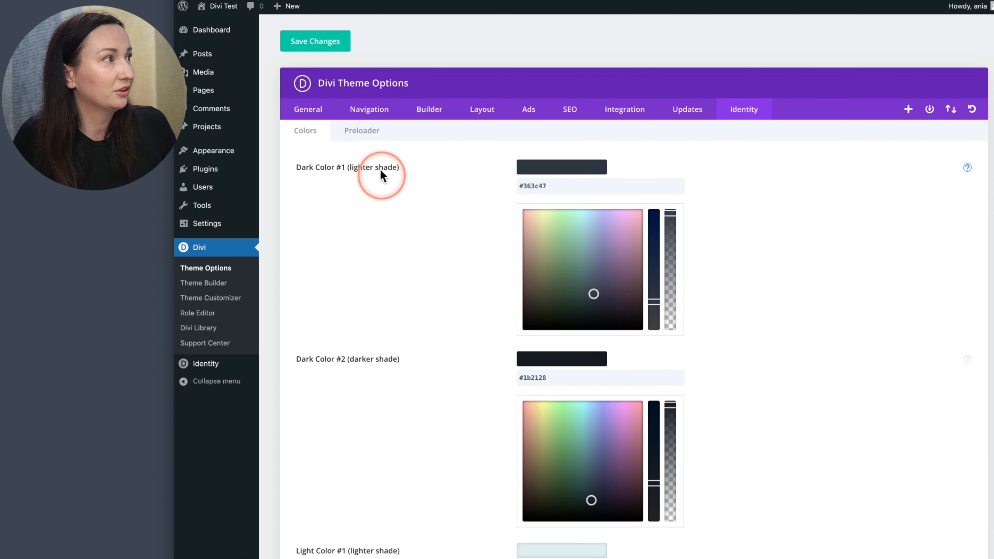
{"action": "left_click", "coordinate": [364, 132]}
{"action": "left_click", "coordinate": [544, 276]}
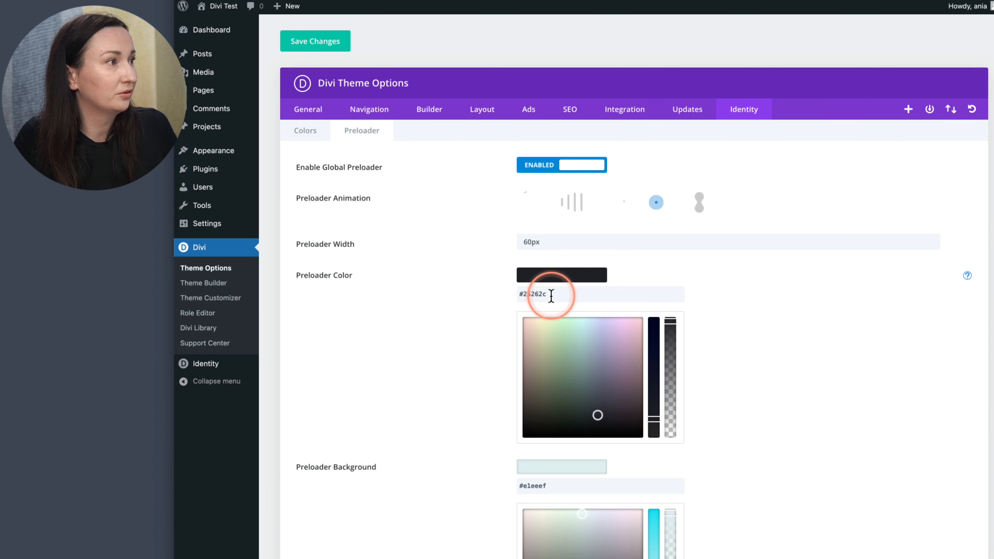
{"action": "left_click_drag", "start_coordinate": [552, 295], "coordinate": [445, 291]}
{"action": "type", "text": "#01a595"}
{"action": "scroll", "coordinate": [458, 340], "scroll_direction": "down", "scroll_amount": 4}
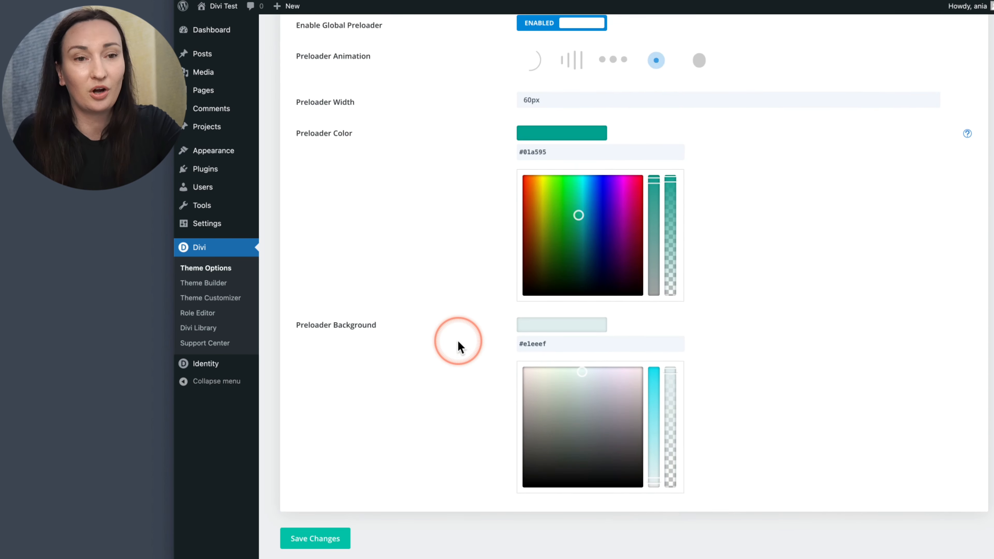
{"action": "left_click", "coordinate": [328, 522]}
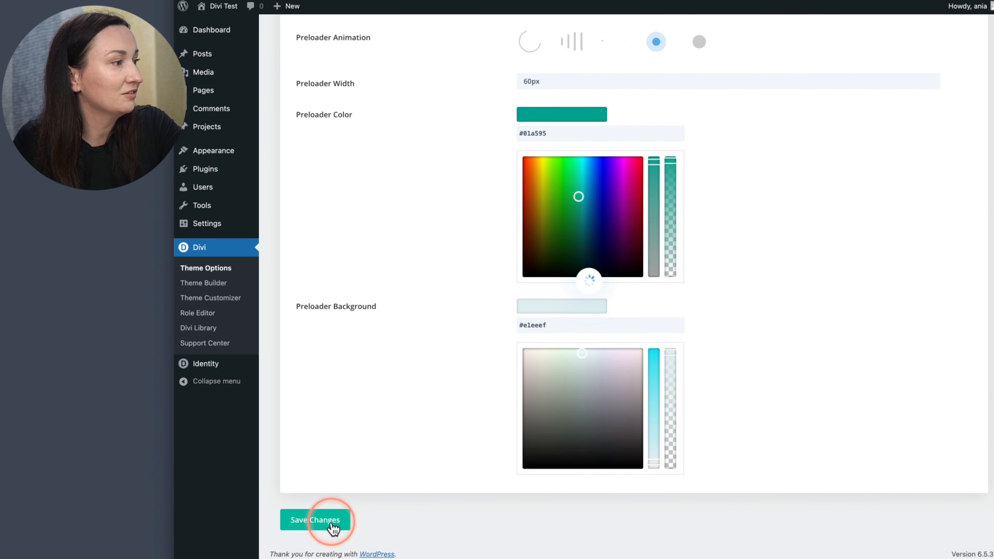
Visit the live site and review the recolored home page from the preloader and hero section down to the pricing packages.
{"action": "mouse_move", "coordinate": [222, 7]}
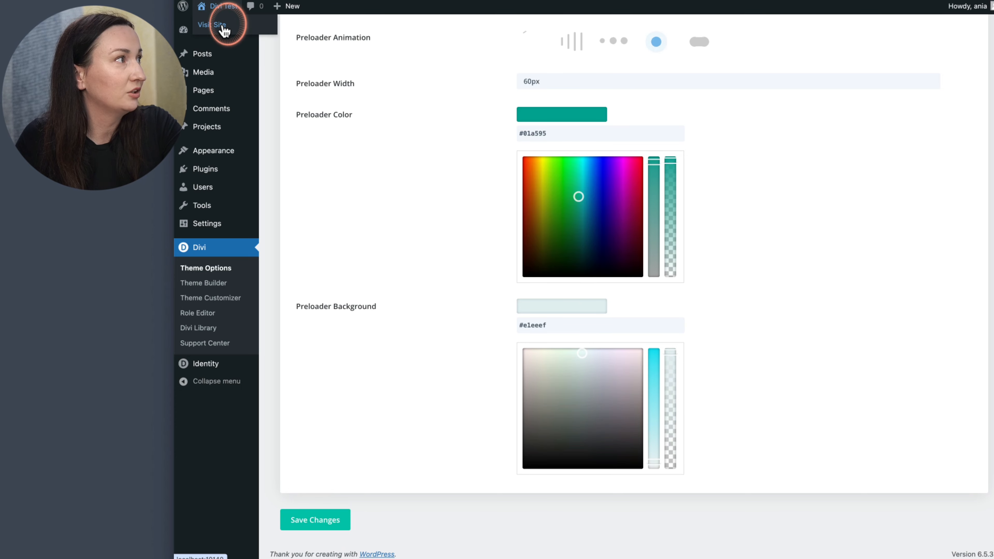
{"action": "left_click", "coordinate": [223, 27]}
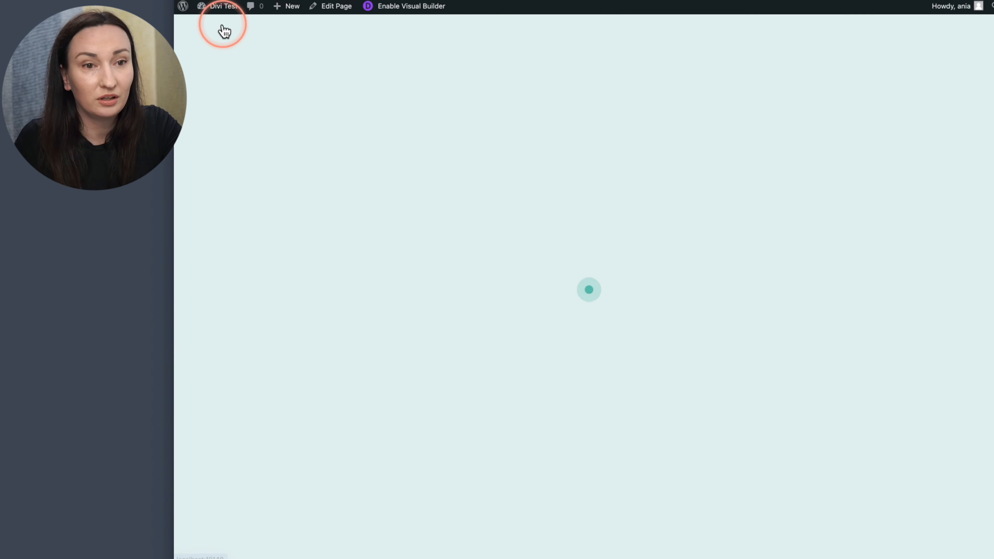
{"action": "scroll", "coordinate": [445, 279], "scroll_direction": "down", "scroll_amount": 8}
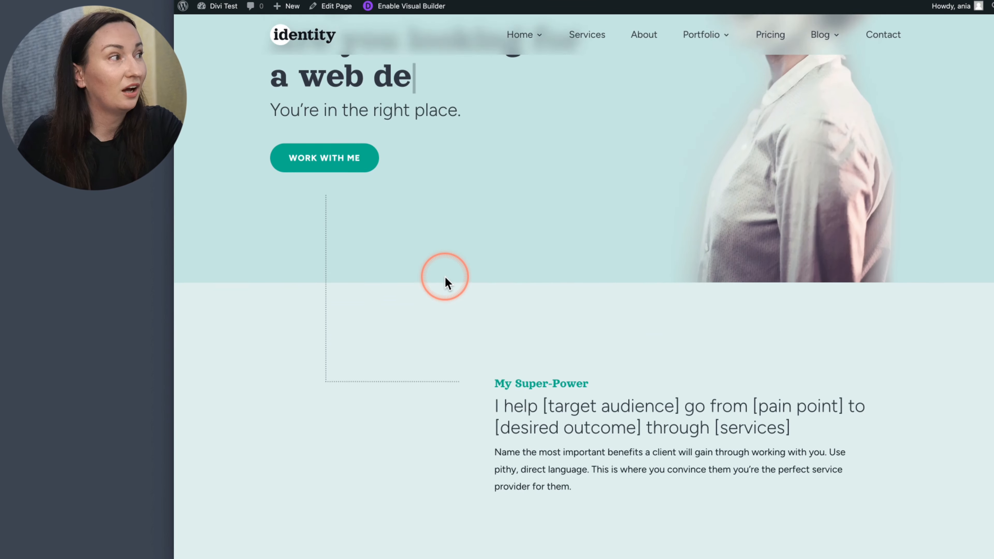
{"action": "scroll", "coordinate": [445, 277], "scroll_direction": "down", "scroll_amount": 10}
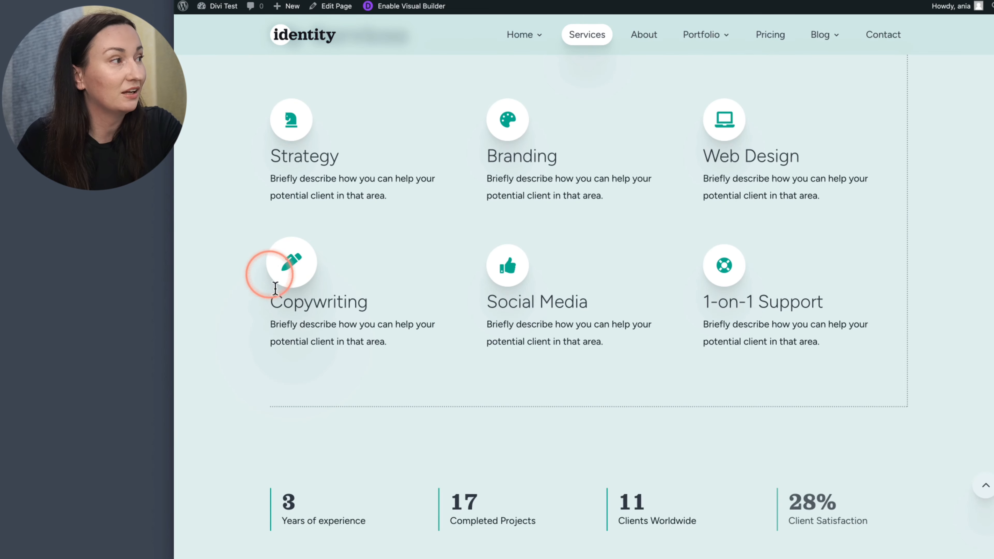
{"action": "scroll", "coordinate": [503, 321], "scroll_direction": "down", "scroll_amount": 12}
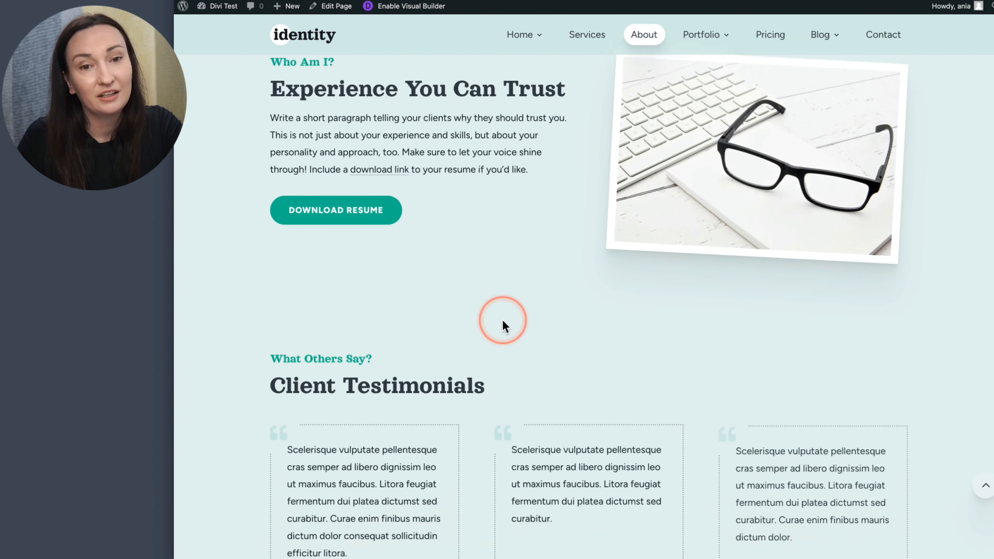
{"action": "scroll", "coordinate": [503, 320], "scroll_direction": "down", "scroll_amount": 12}
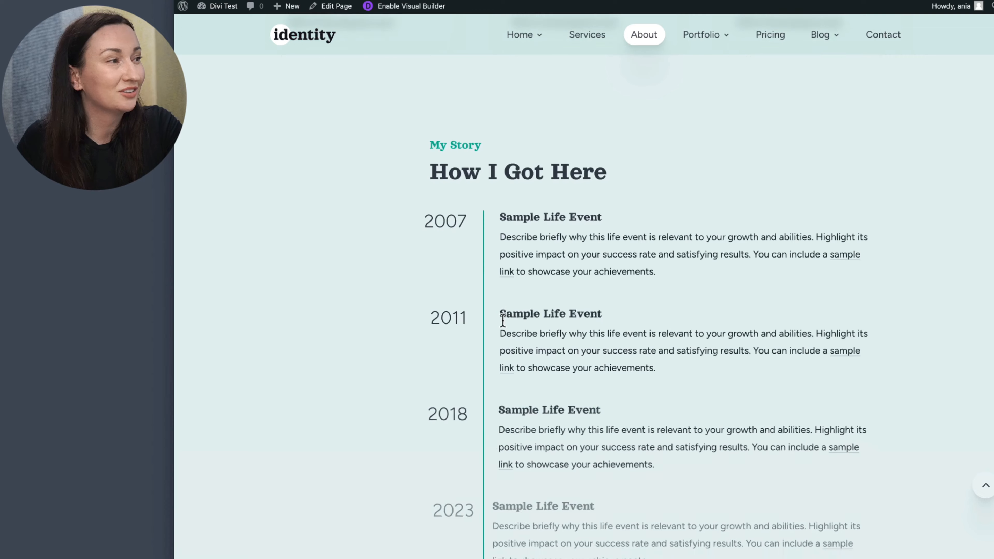
{"action": "scroll", "coordinate": [502, 320], "scroll_direction": "down", "scroll_amount": 5}
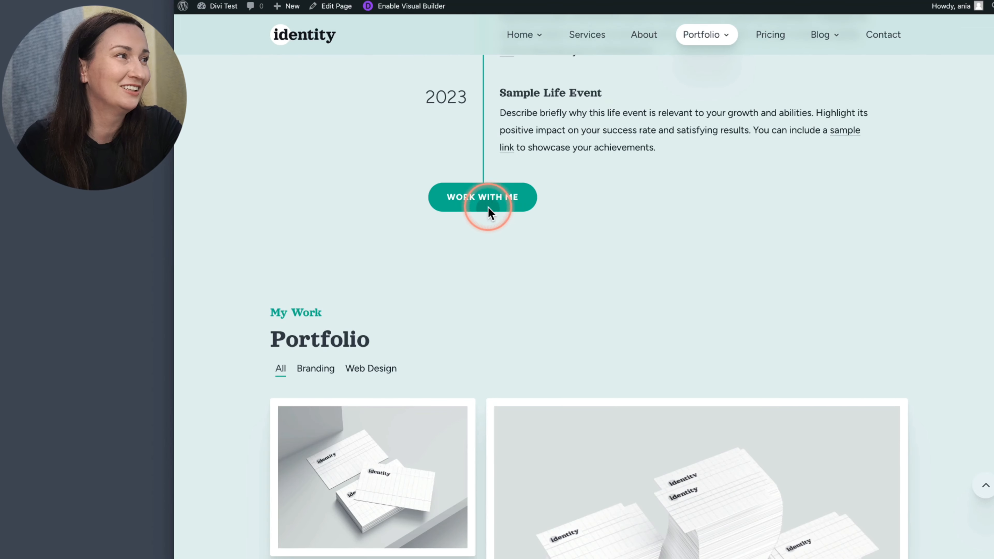
{"action": "scroll", "coordinate": [420, 270], "scroll_direction": "down", "scroll_amount": 13}
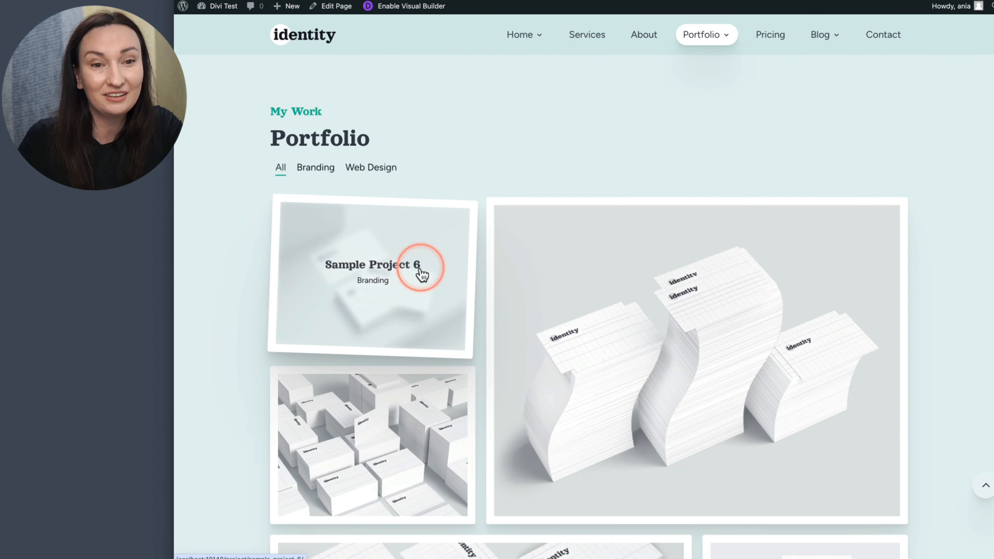
{"action": "scroll", "coordinate": [421, 269], "scroll_direction": "down", "scroll_amount": 10}
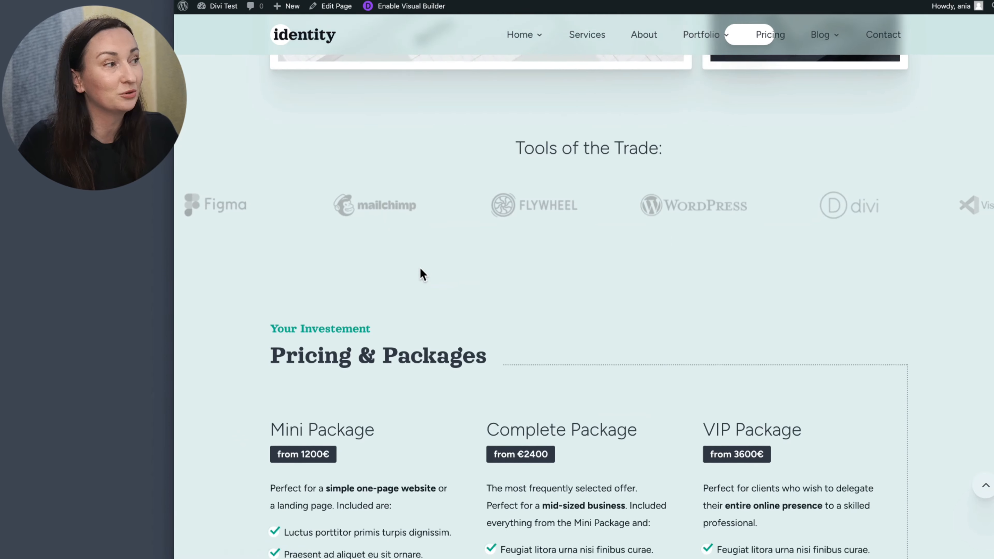
Open the home page in the Divi Visual Builder and look over its hero section.
{"action": "left_click", "coordinate": [405, 6]}
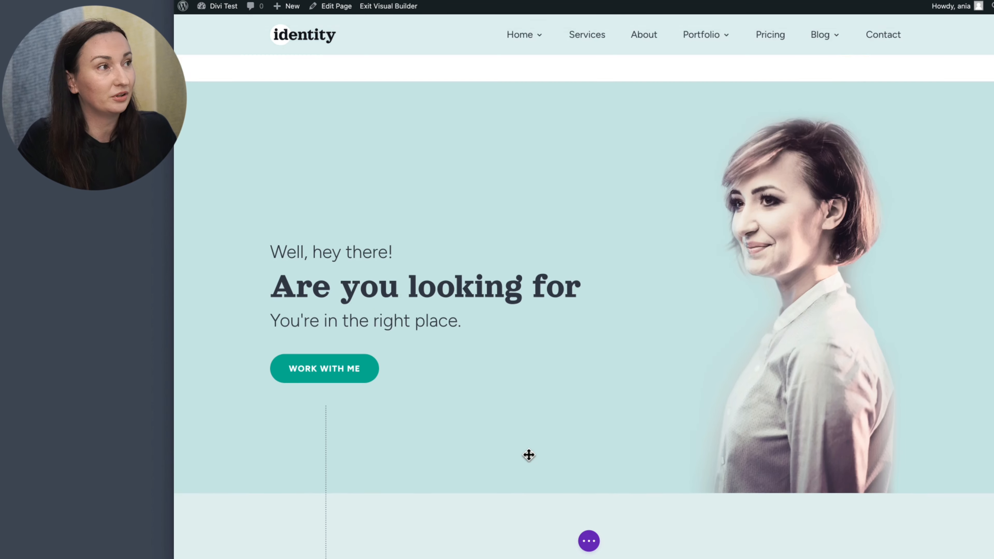
{"action": "scroll", "coordinate": [529, 454], "scroll_direction": "down", "scroll_amount": 7}
{"action": "scroll", "coordinate": [439, 249], "scroll_direction": "up", "scroll_amount": 1}
{"action": "scroll", "coordinate": [439, 249], "scroll_direction": "up", "scroll_amount": 6}
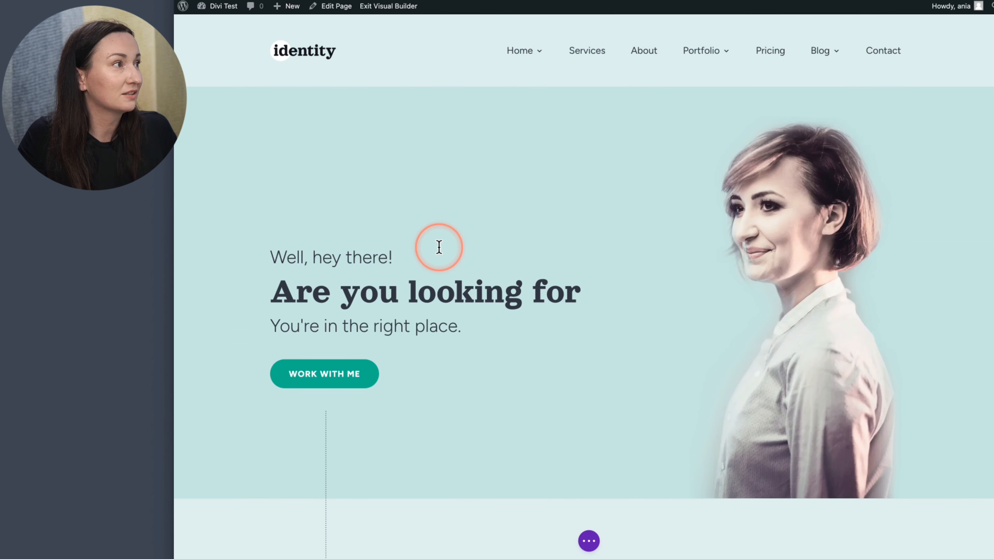
Try yellow, blue and #00ffe9 as the hero section's background color, and discard the section changes.
{"action": "left_click", "coordinate": [202, 98]}
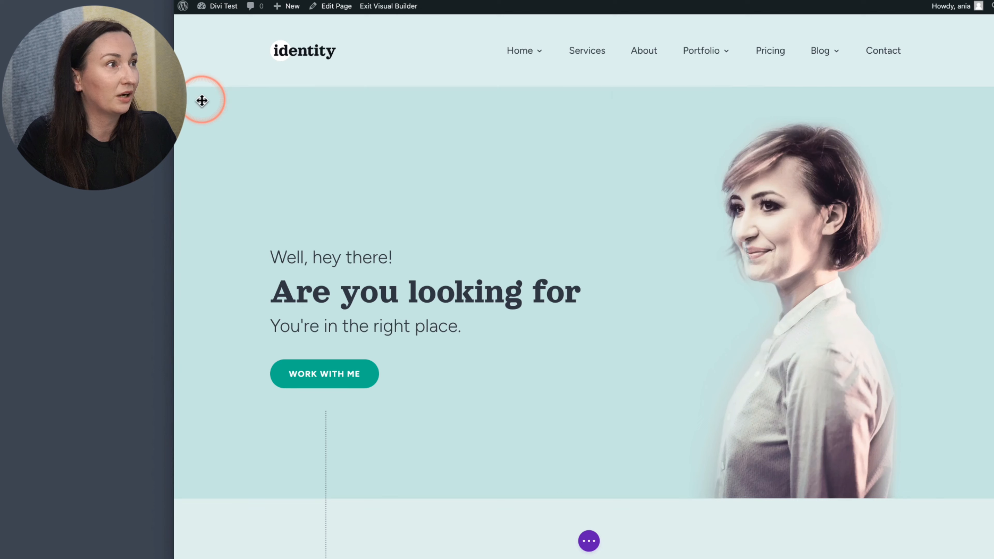
{"action": "left_click", "coordinate": [709, 166]}
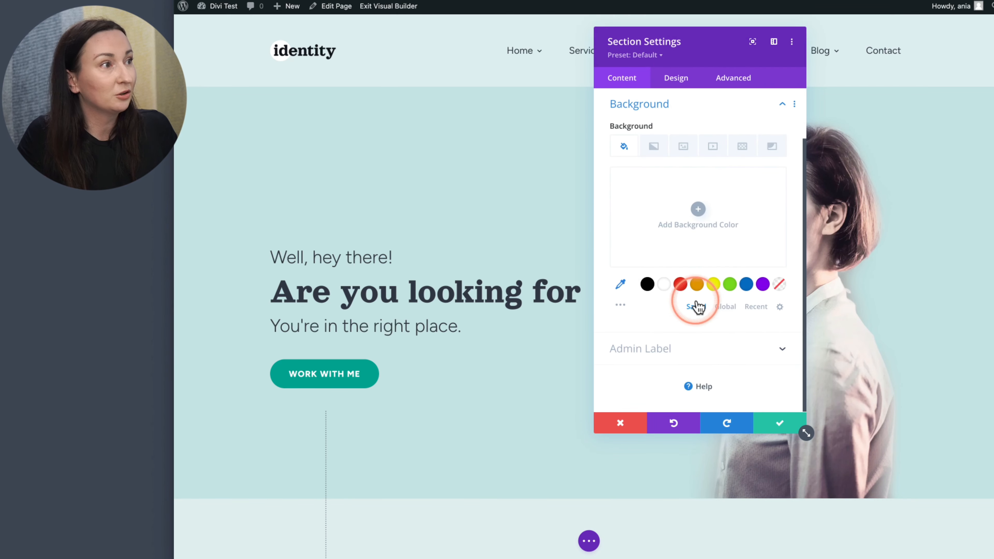
{"action": "left_click", "coordinate": [712, 285]}
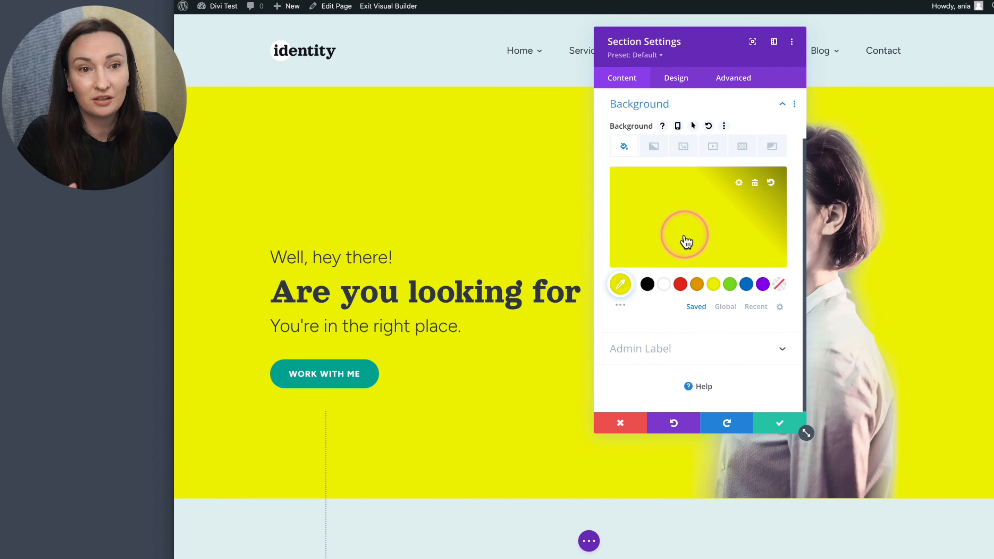
{"action": "left_click", "coordinate": [686, 242]}
{"action": "left_click", "coordinate": [744, 283]}
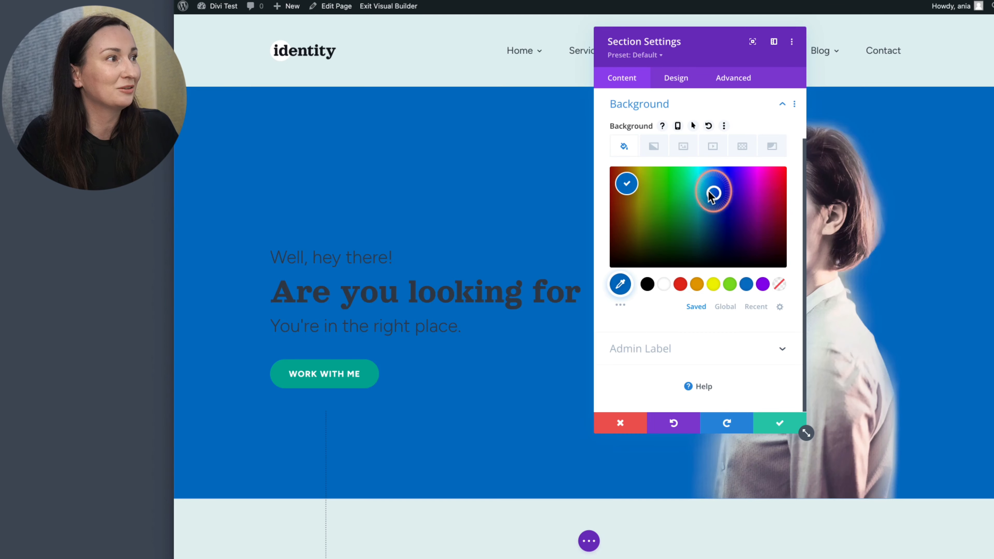
{"action": "mouse_move", "coordinate": [711, 195]}
{"action": "left_mouse_down"}
{"action": "mouse_move", "coordinate": [683, 178]}
{"action": "mouse_move", "coordinate": [698, 169]}
{"action": "left_mouse_up"}
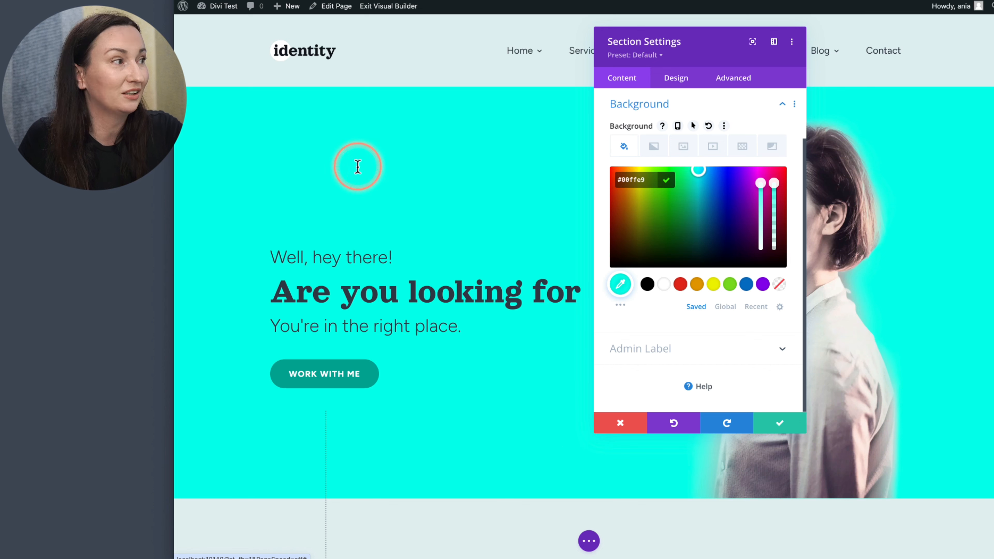
{"action": "left_click", "coordinate": [623, 423]}
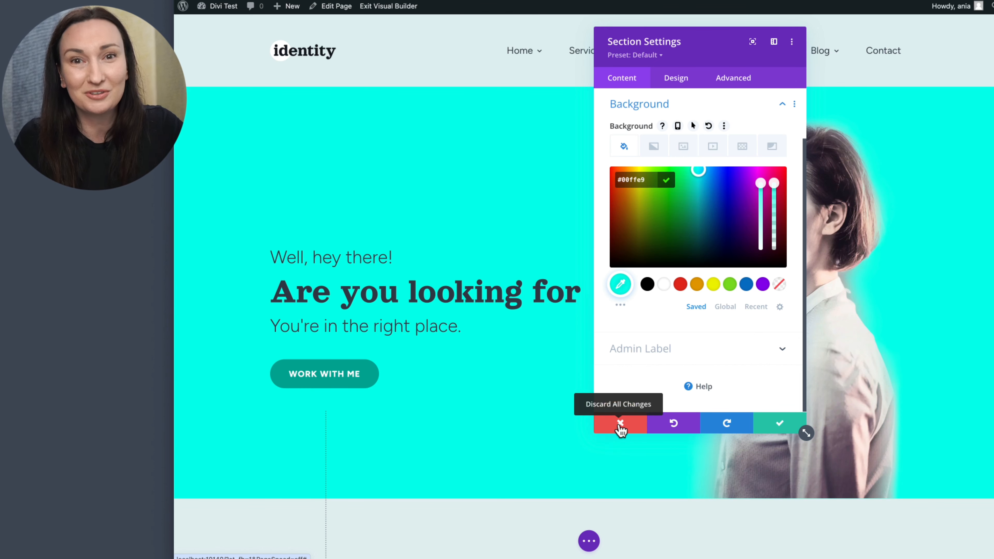
{"action": "left_click", "coordinate": [621, 426]}
Leave the Visual Builder and open the Theme Customizer for the site.
{"action": "left_click", "coordinate": [221, 8]}
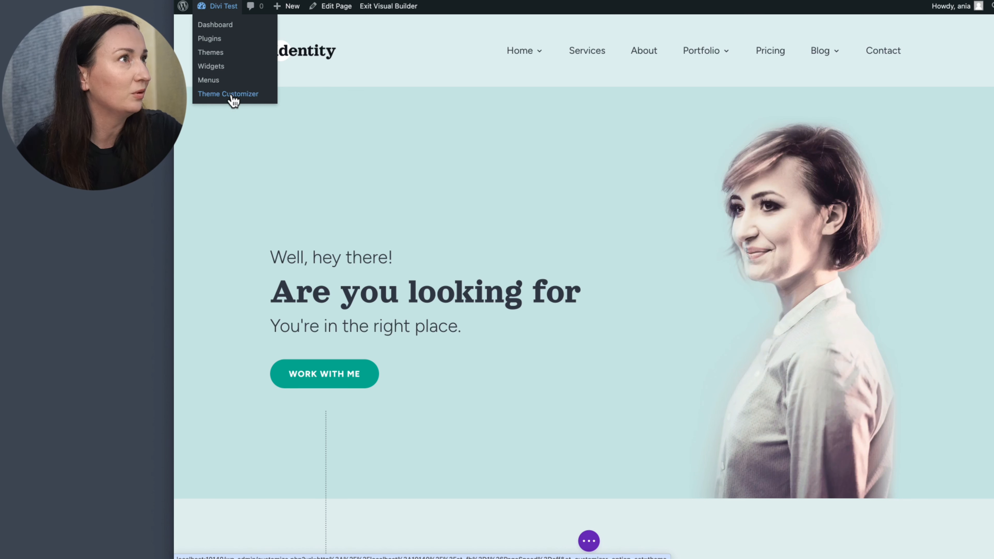
{"action": "left_click", "coordinate": [233, 94]}
{"action": "left_click", "coordinate": [560, 350]}
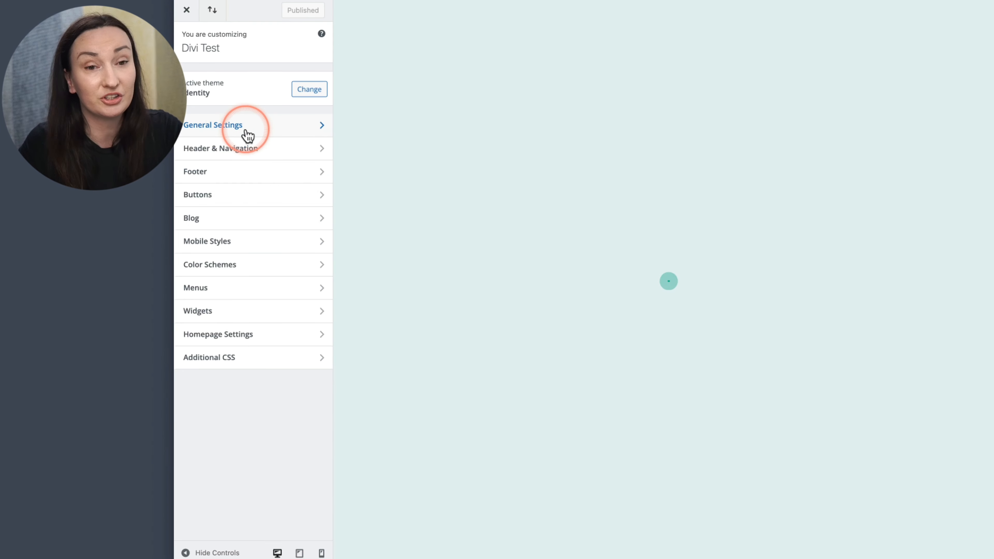
Open the Typography options in the General Settings and set the header font to Playfair Display.
{"action": "left_click", "coordinate": [246, 131]}
{"action": "left_click", "coordinate": [247, 132]}
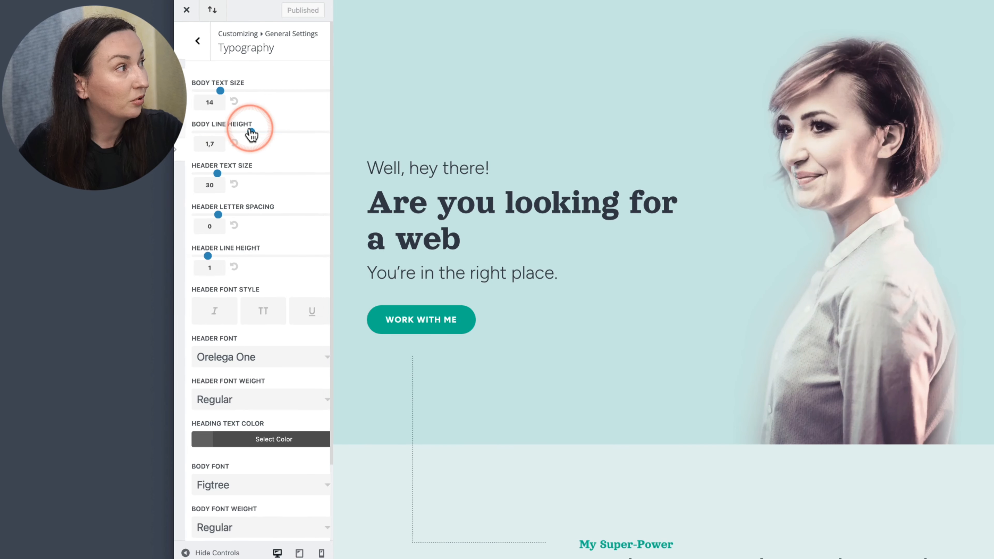
{"action": "scroll", "coordinate": [266, 200], "scroll_direction": "down", "scroll_amount": 3}
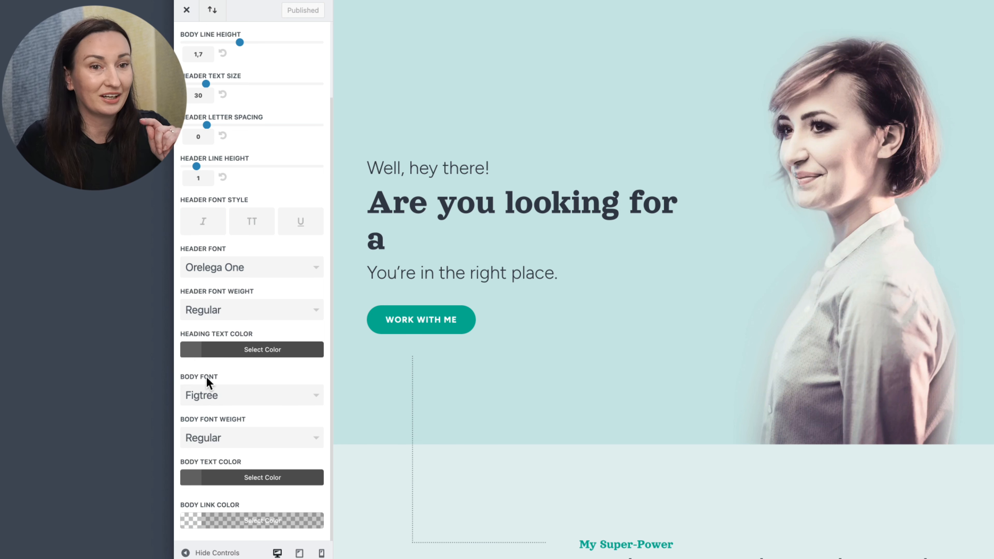
{"action": "left_click", "coordinate": [276, 264]}
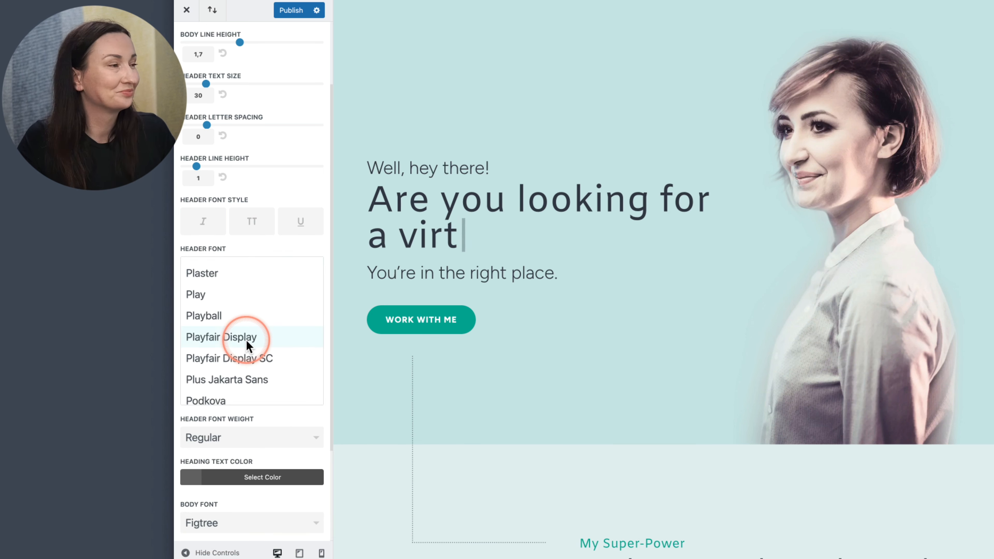
{"action": "left_click", "coordinate": [247, 340]}
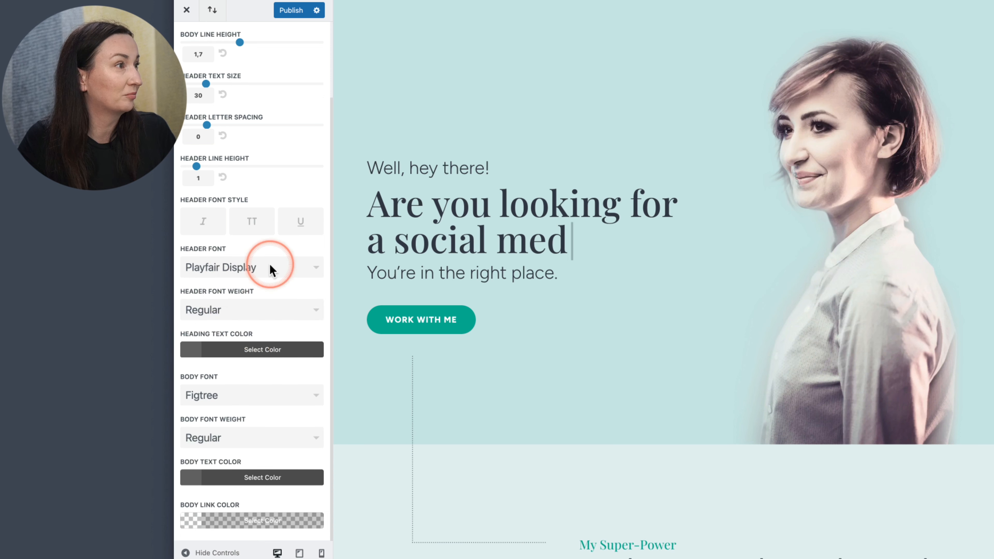
Set the body font to Source Sans Pro and check the text below the hero section in the preview.
{"action": "left_click", "coordinate": [309, 400]}
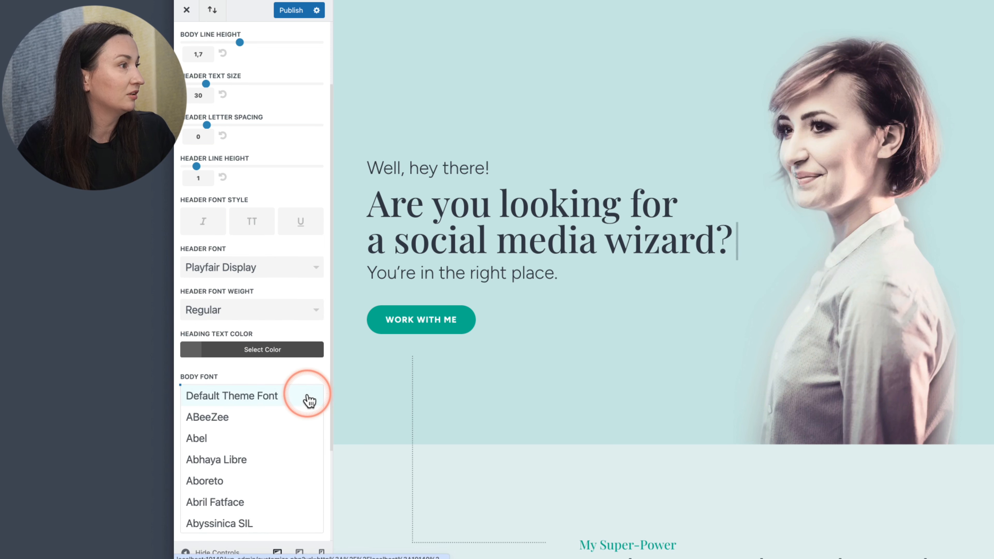
{"action": "scroll", "coordinate": [277, 435], "scroll_direction": "down", "scroll_amount": 10}
{"action": "left_click", "coordinate": [318, 395]}
{"action": "mouse_move", "coordinate": [319, 396]}
{"action": "left_mouse_down"}
{"action": "mouse_move", "coordinate": [307, 508]}
{"action": "mouse_move", "coordinate": [275, 498]}
{"action": "left_mouse_up"}
{"action": "scroll", "coordinate": [276, 498], "scroll_direction": "down", "scroll_amount": 10}
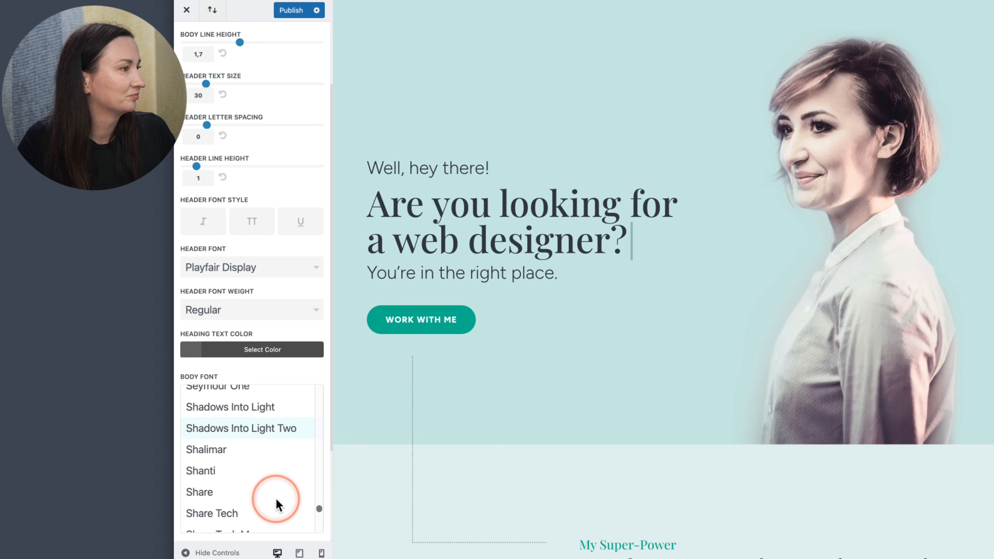
{"action": "scroll", "coordinate": [276, 498], "scroll_direction": "down", "scroll_amount": 10}
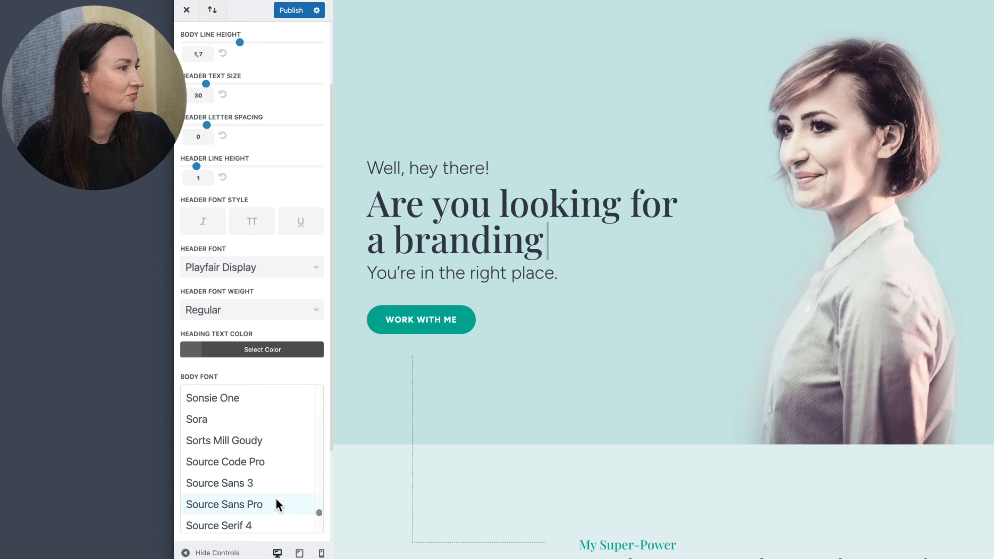
{"action": "left_click", "coordinate": [277, 506]}
{"action": "scroll", "coordinate": [583, 397], "scroll_direction": "down", "scroll_amount": 4}
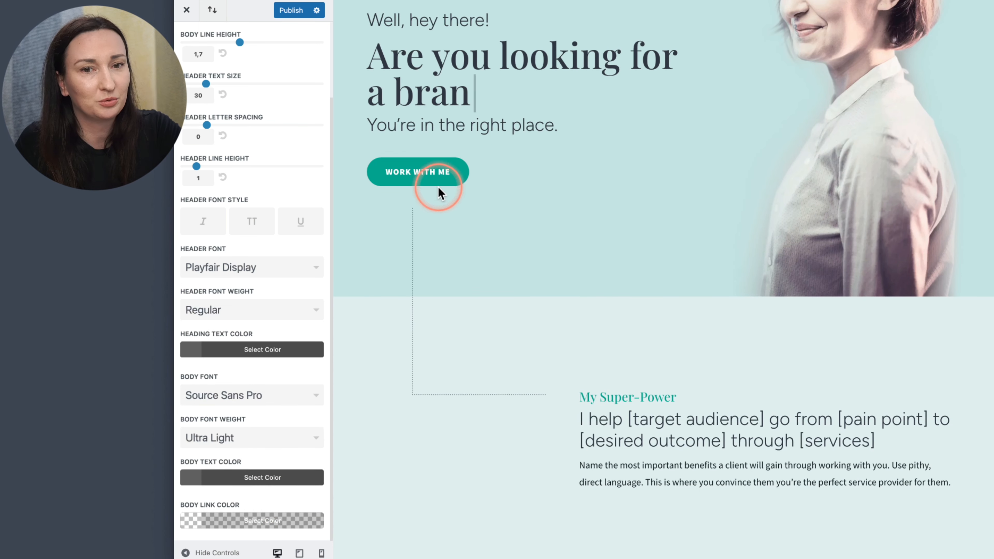
{"action": "scroll", "coordinate": [579, 305], "scroll_direction": "down", "scroll_amount": 2}
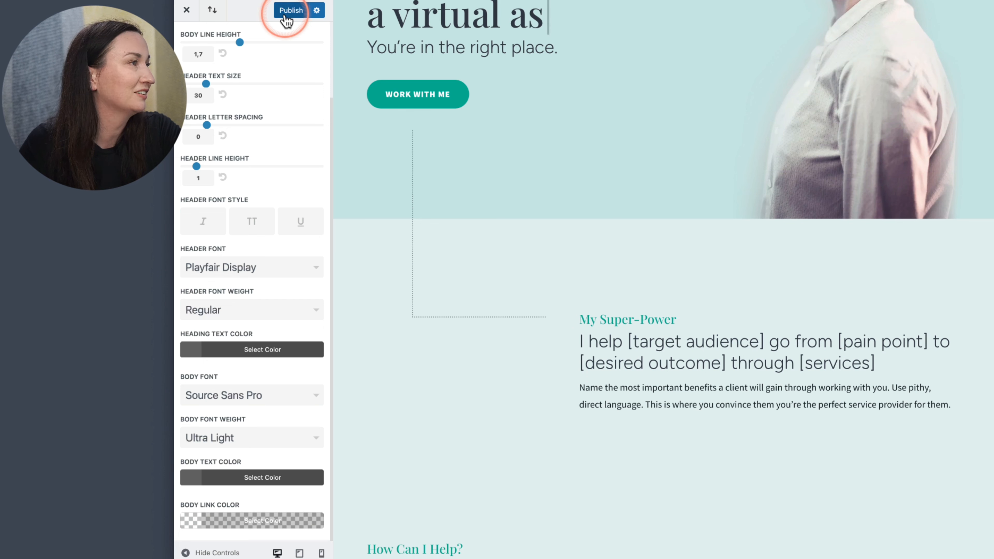
Publish the typography changes and return to the live home page outside the Visual Builder.
{"action": "left_click", "coordinate": [290, 10]}
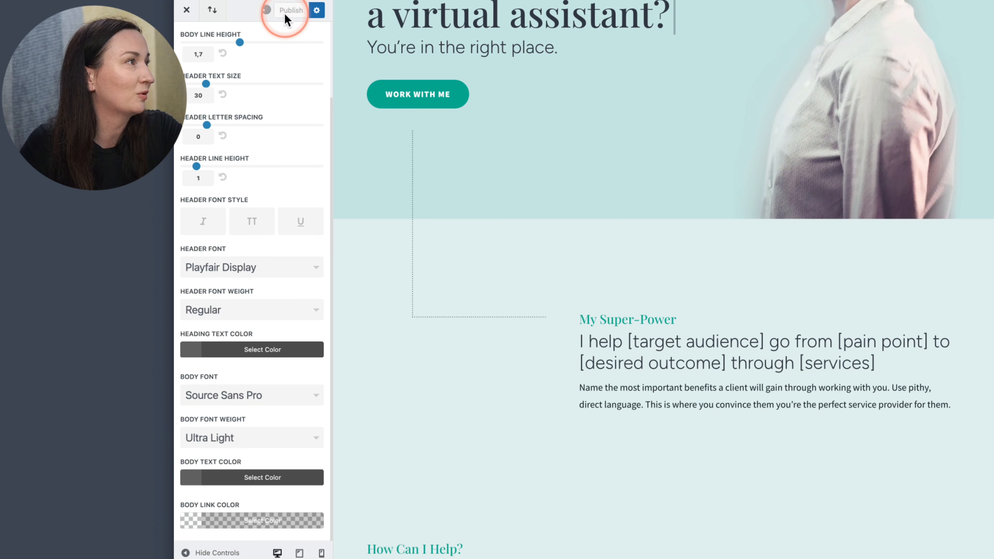
{"action": "left_click", "coordinate": [187, 11]}
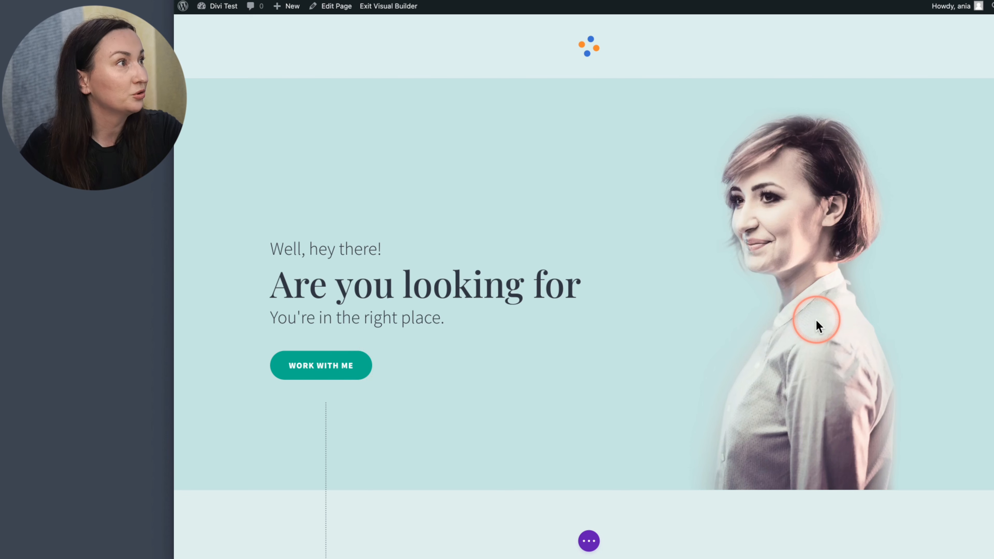
{"action": "left_click", "coordinate": [396, 13]}
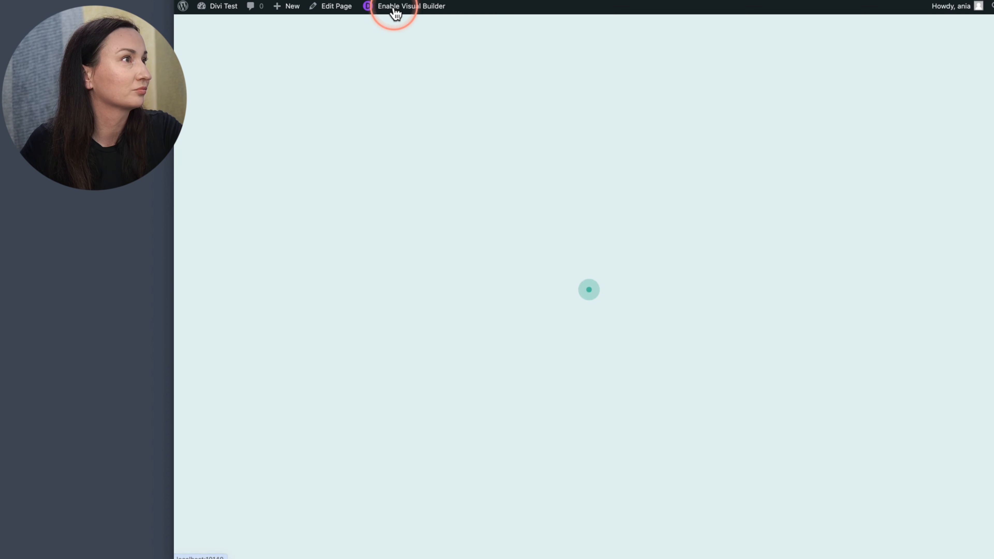
Review the new fonts on the live home page from the services section down to the pricing packages.
{"action": "scroll", "coordinate": [536, 223], "scroll_direction": "down", "scroll_amount": 5}
{"action": "scroll", "coordinate": [535, 220], "scroll_direction": "down", "scroll_amount": 7}
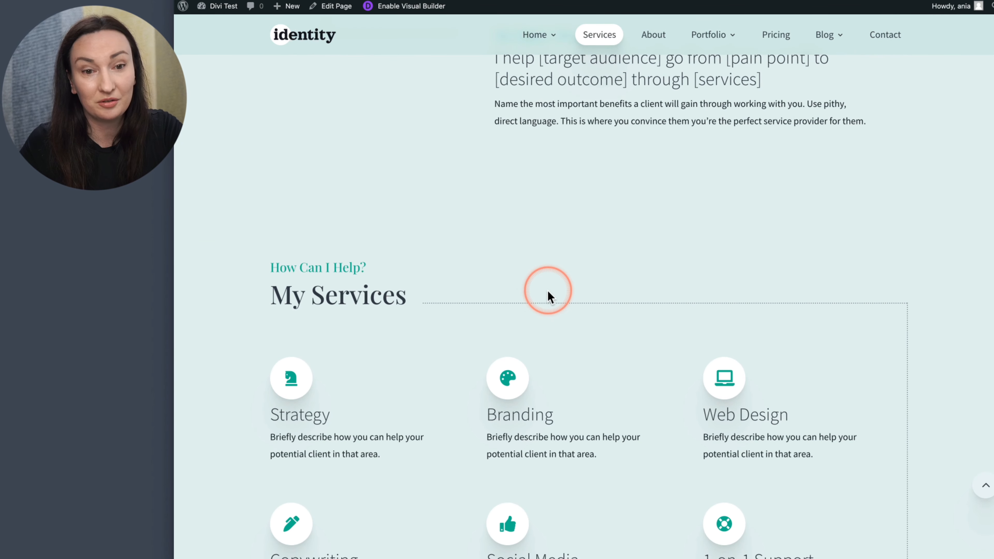
{"action": "scroll", "coordinate": [548, 292], "scroll_direction": "down", "scroll_amount": 8}
{"action": "scroll", "coordinate": [548, 292], "scroll_direction": "down", "scroll_amount": 1}
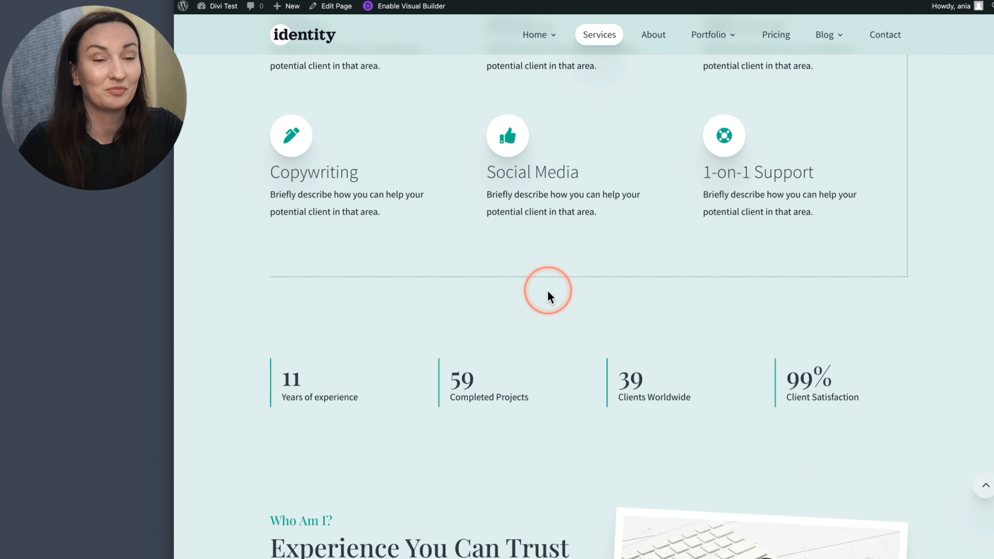
{"action": "scroll", "coordinate": [550, 297], "scroll_direction": "down", "scroll_amount": 17}
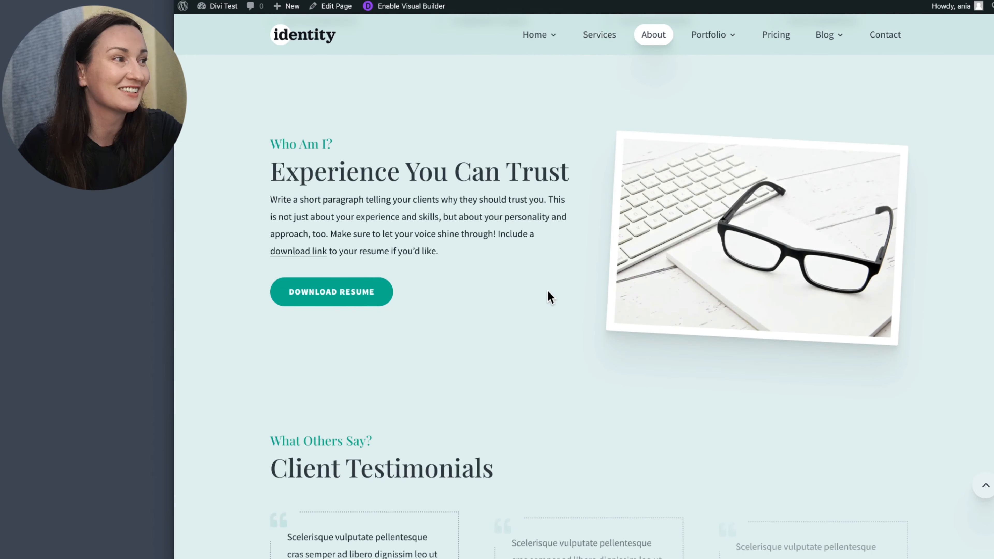
{"action": "scroll", "coordinate": [548, 292], "scroll_direction": "down", "scroll_amount": 9}
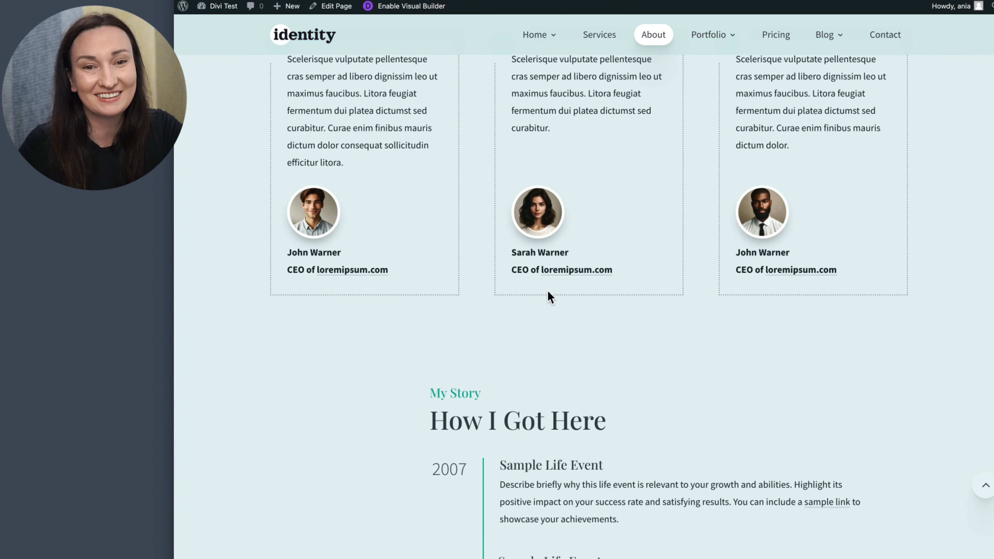
{"action": "scroll", "coordinate": [549, 292], "scroll_direction": "down", "scroll_amount": 3}
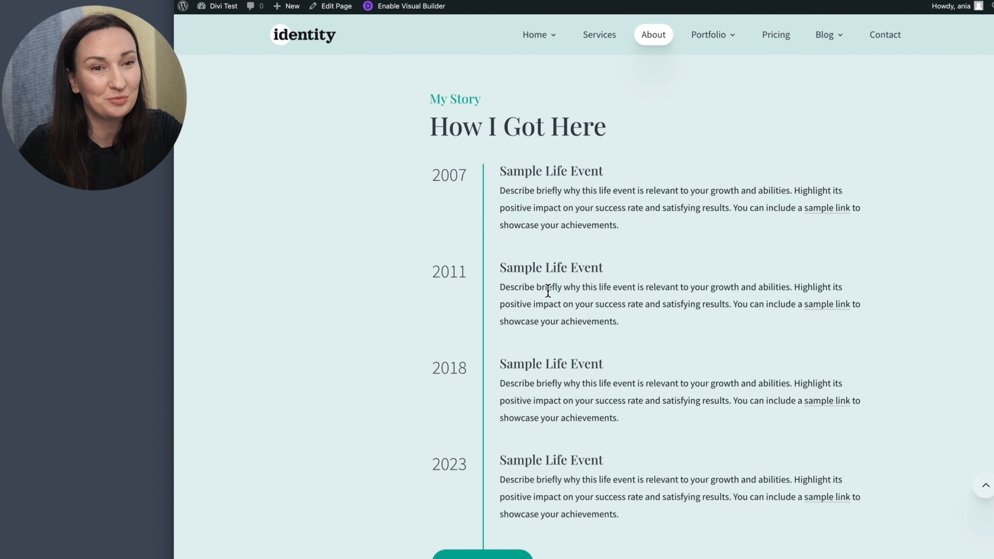
{"action": "scroll", "coordinate": [547, 290], "scroll_direction": "down", "scroll_amount": 2}
{"action": "scroll", "coordinate": [547, 290], "scroll_direction": "down", "scroll_amount": 2}
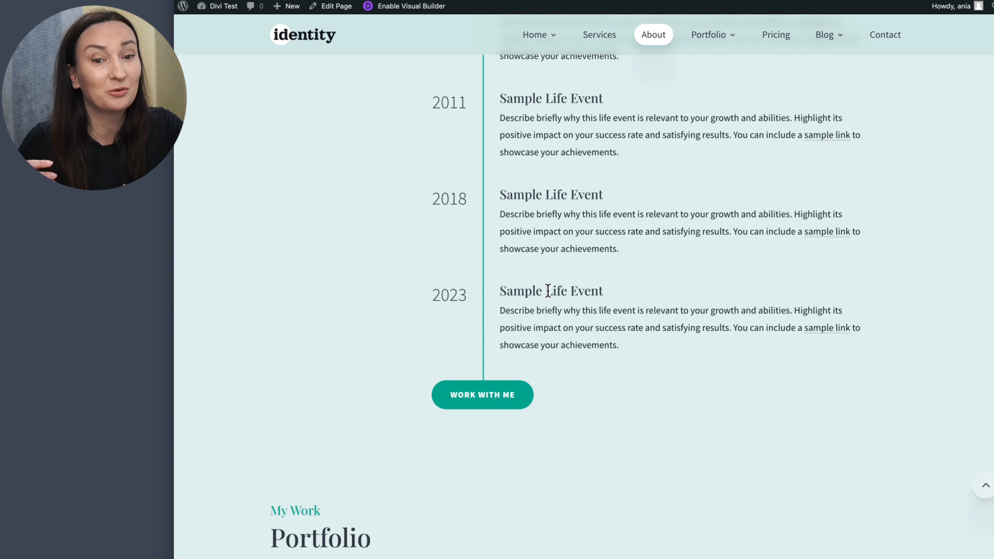
{"action": "scroll", "coordinate": [548, 291], "scroll_direction": "down", "scroll_amount": 15}
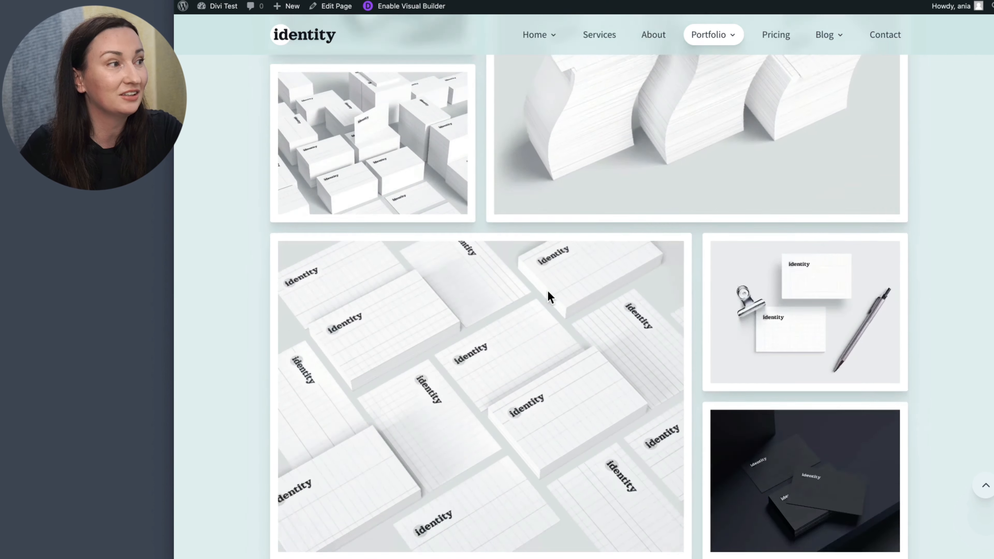
{"action": "scroll", "coordinate": [679, 344], "scroll_direction": "down", "scroll_amount": 5}
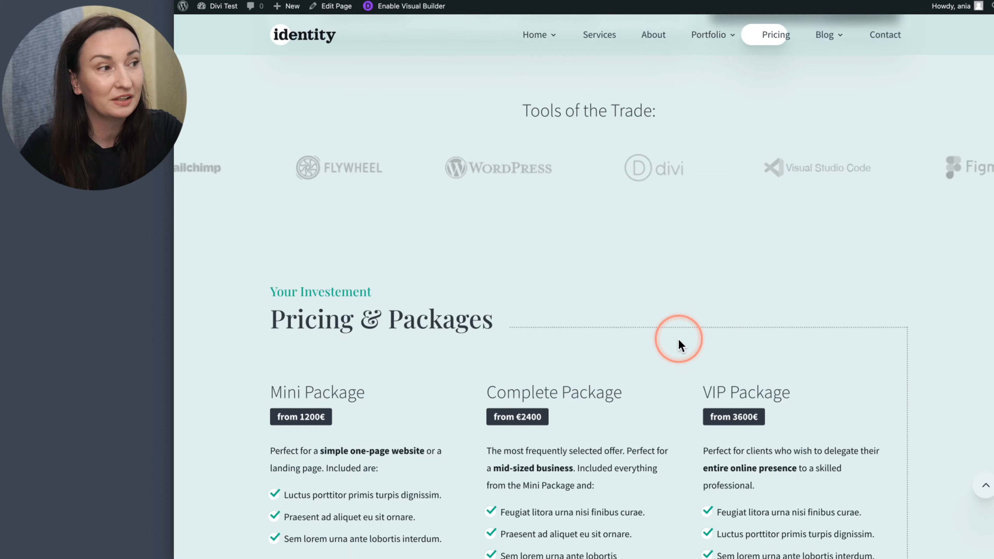